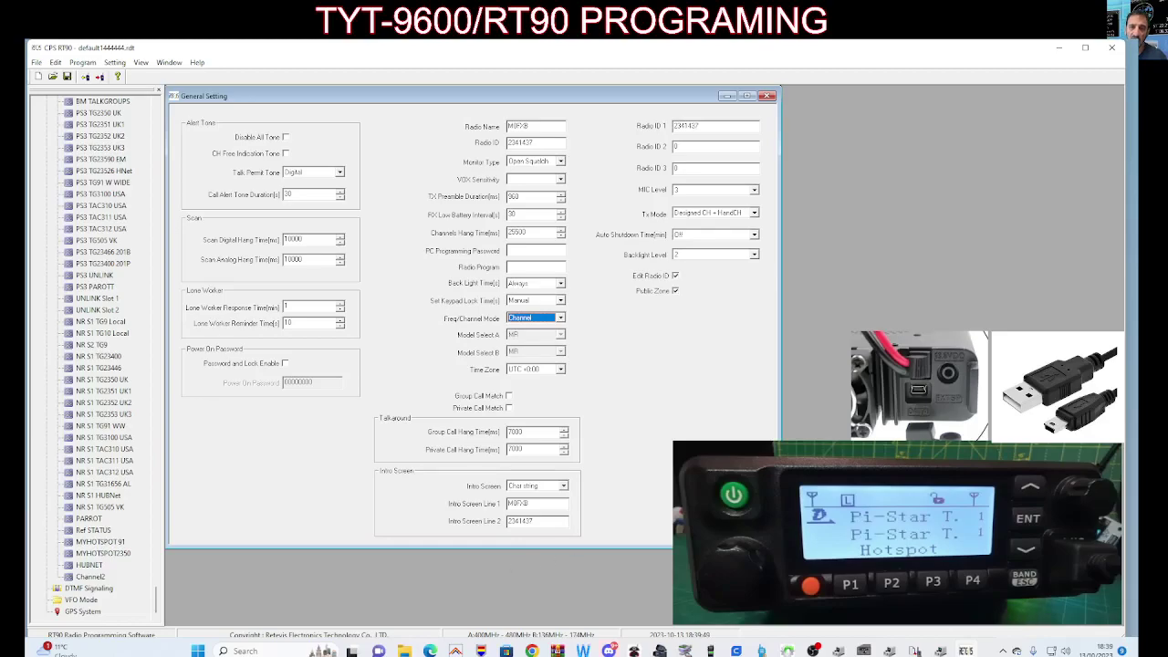
Open Device Manager and start a driver update for the STM Device in DFU Mode.
{"action": "right_click", "coordinate": [197, 650]}
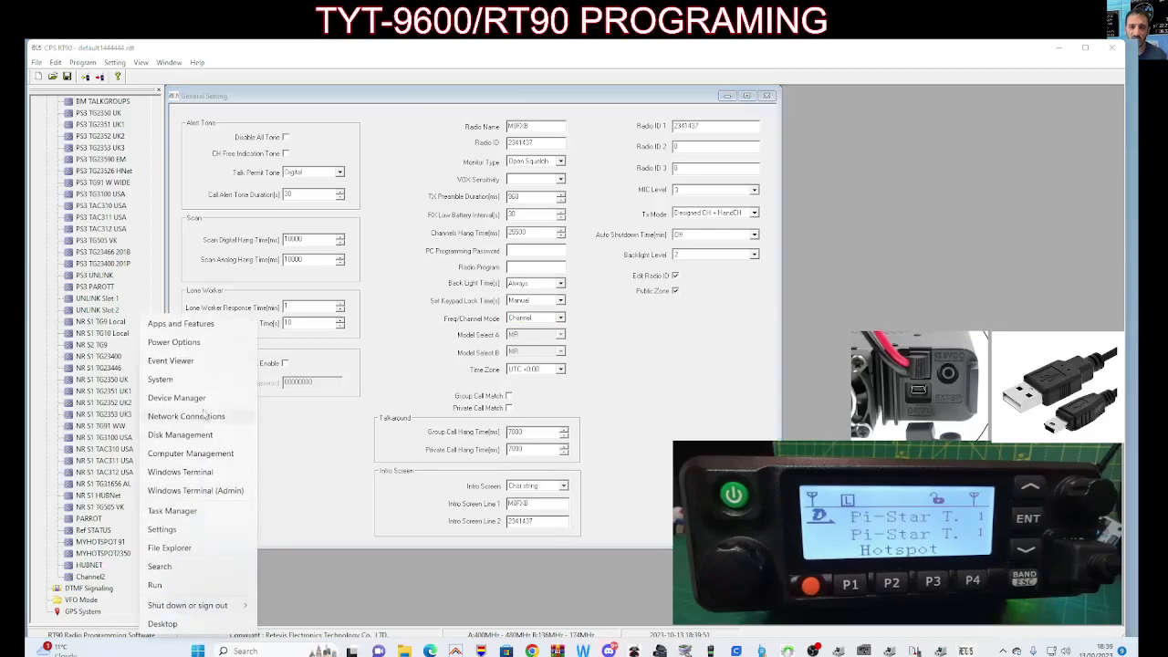
{"action": "left_click", "coordinate": [183, 398]}
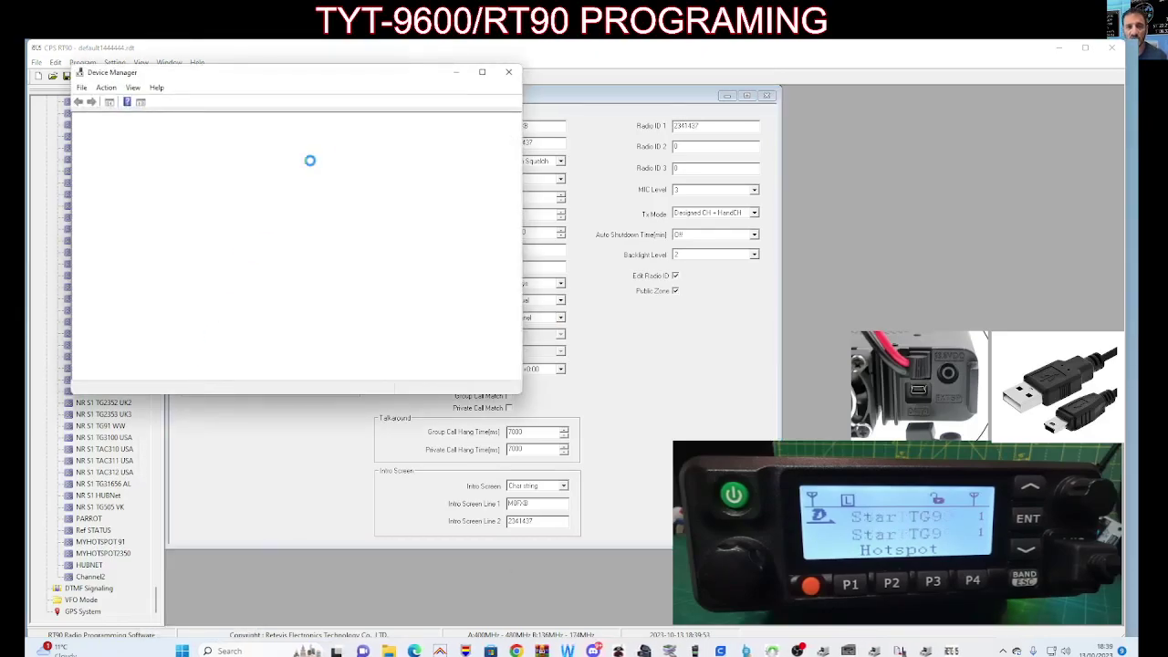
{"action": "left_click_drag", "start_coordinate": [314, 77], "coordinate": [363, 188]}
{"action": "double_click", "coordinate": [179, 355]}
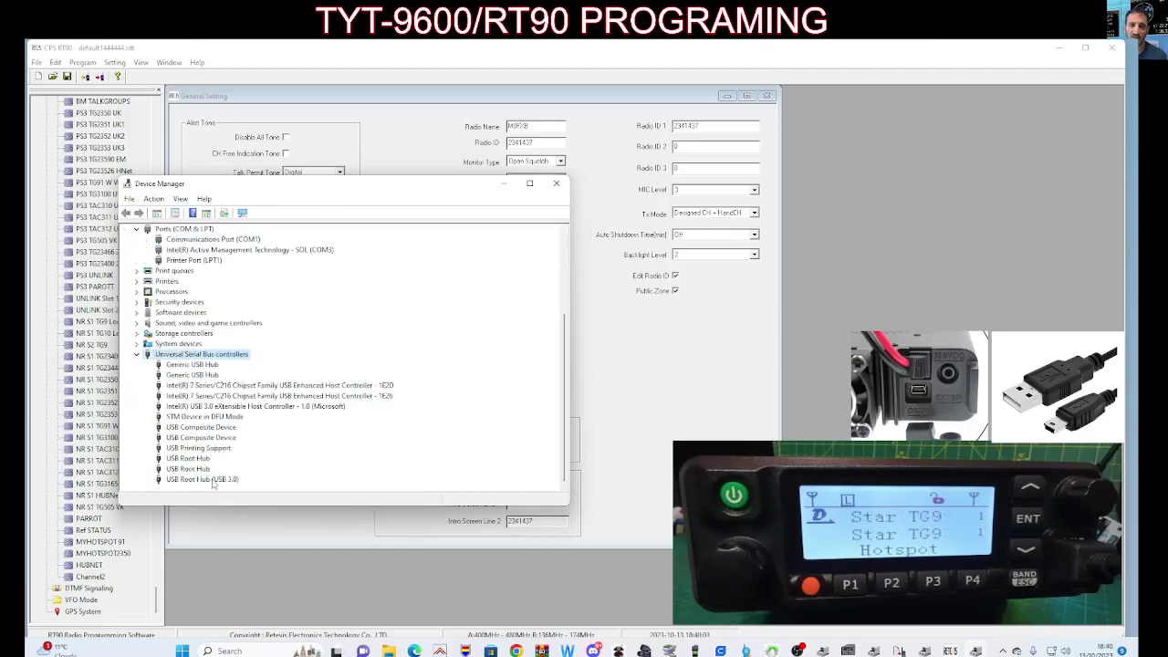
{"action": "double_click", "coordinate": [215, 481]}
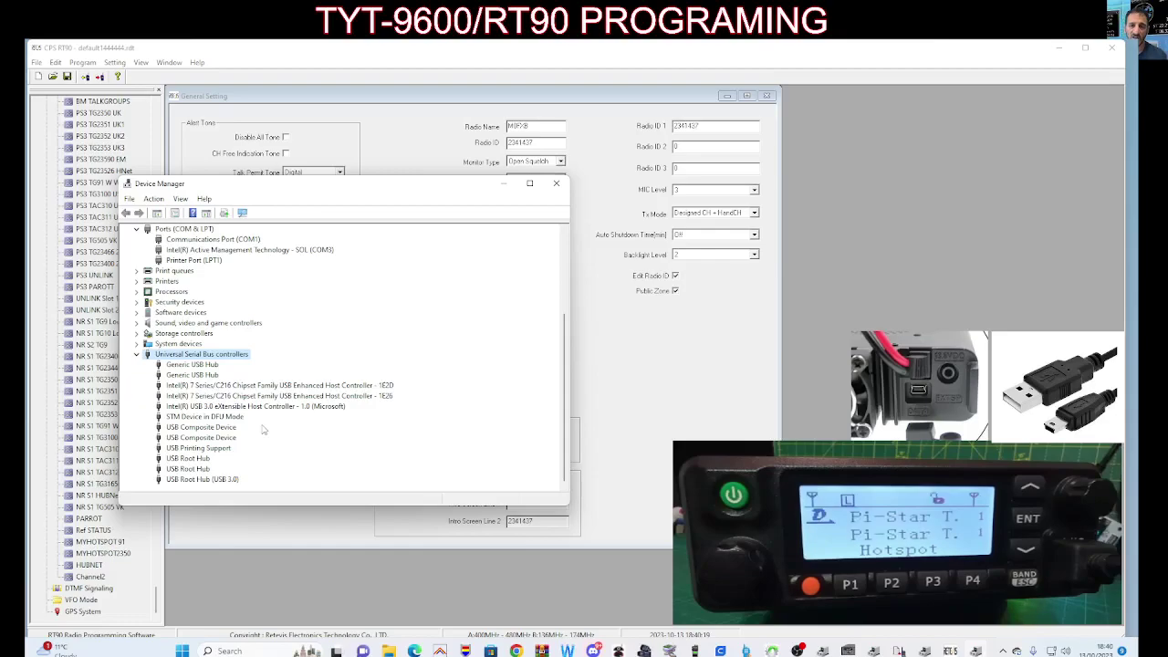
{"action": "right_click", "coordinate": [213, 418]}
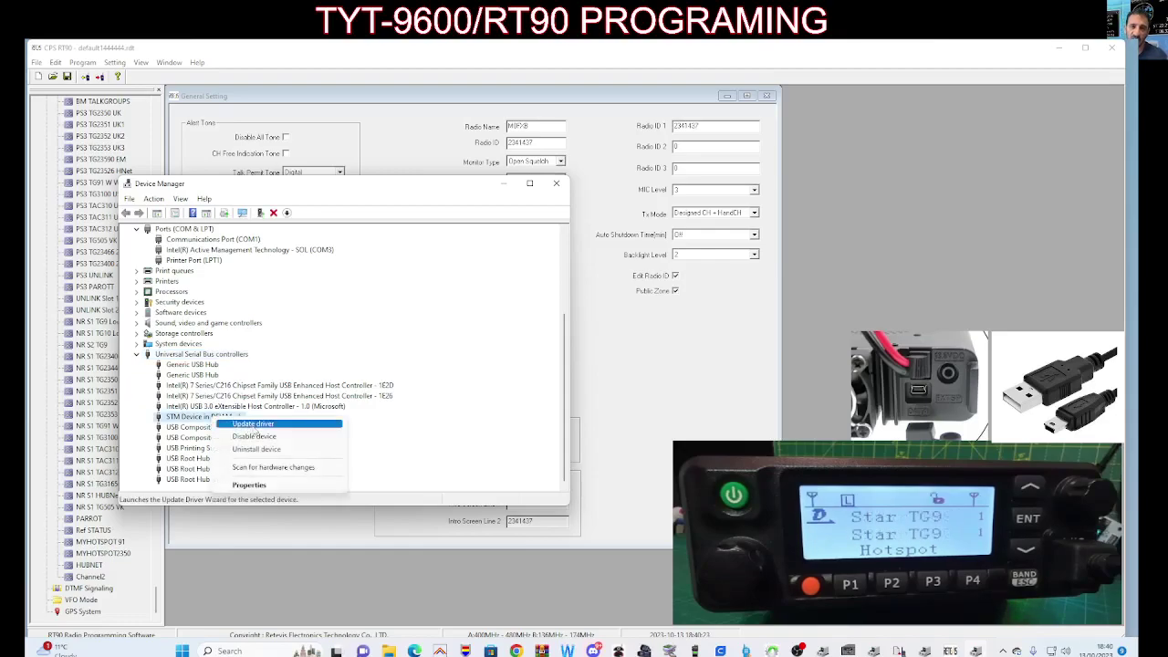
{"action": "left_click", "coordinate": [254, 429]}
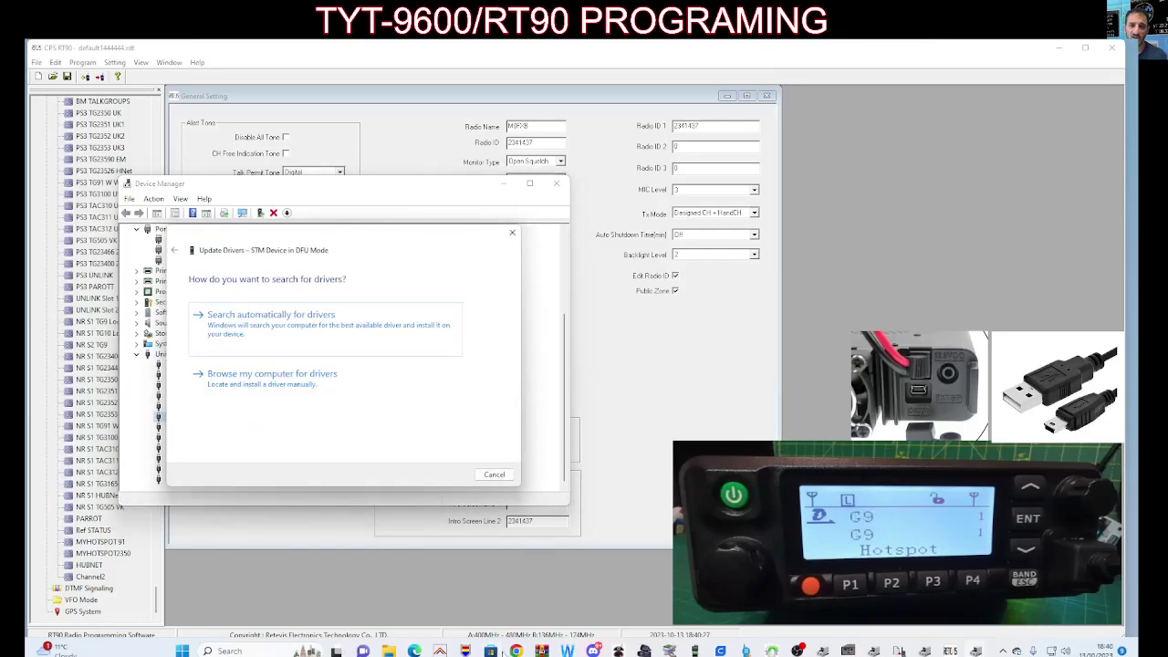
Compare the Radioddity TYT download page with the USB cable product page in Chrome.
{"action": "left_click", "coordinate": [517, 651]}
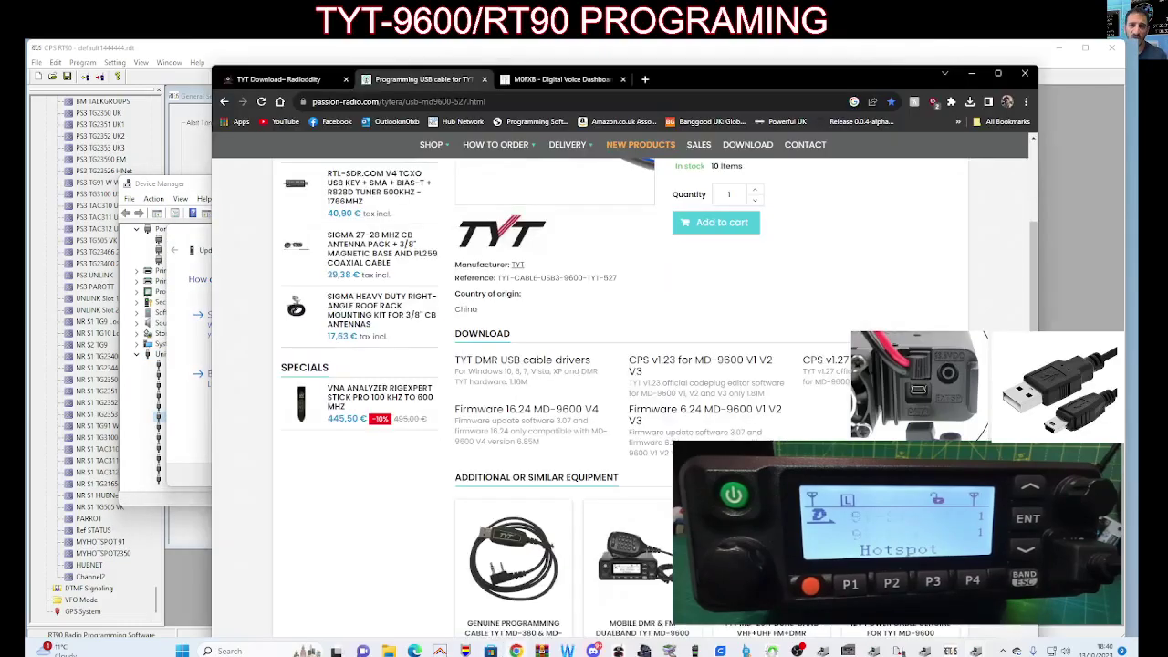
{"action": "left_click", "coordinate": [278, 81]}
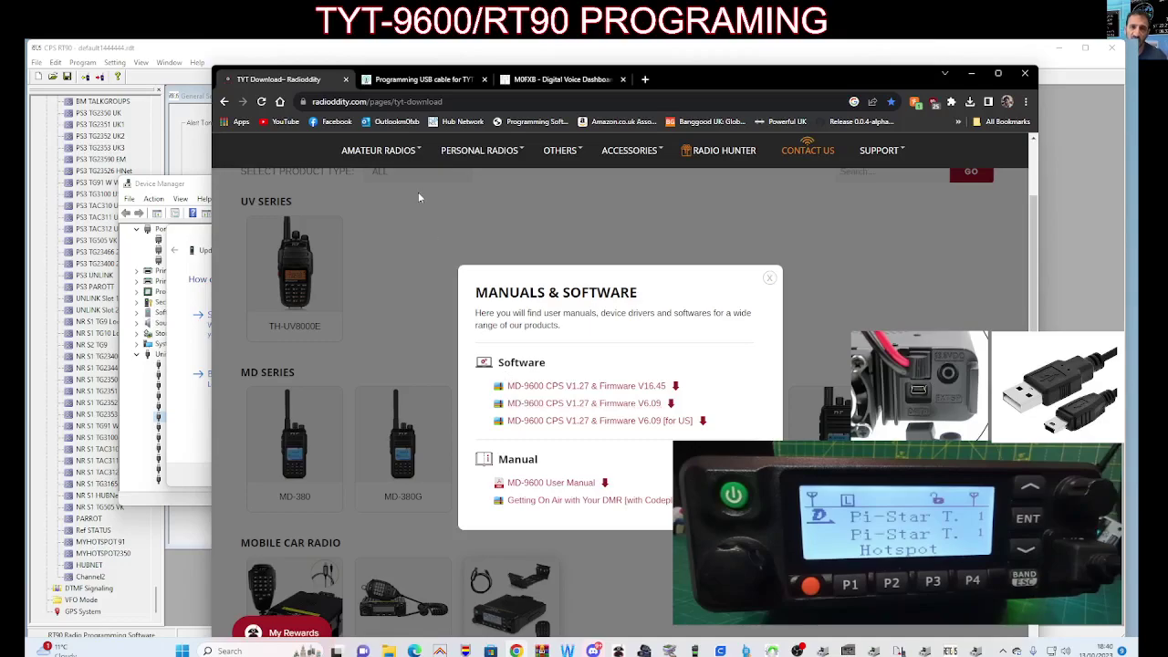
{"action": "left_click", "coordinate": [416, 80]}
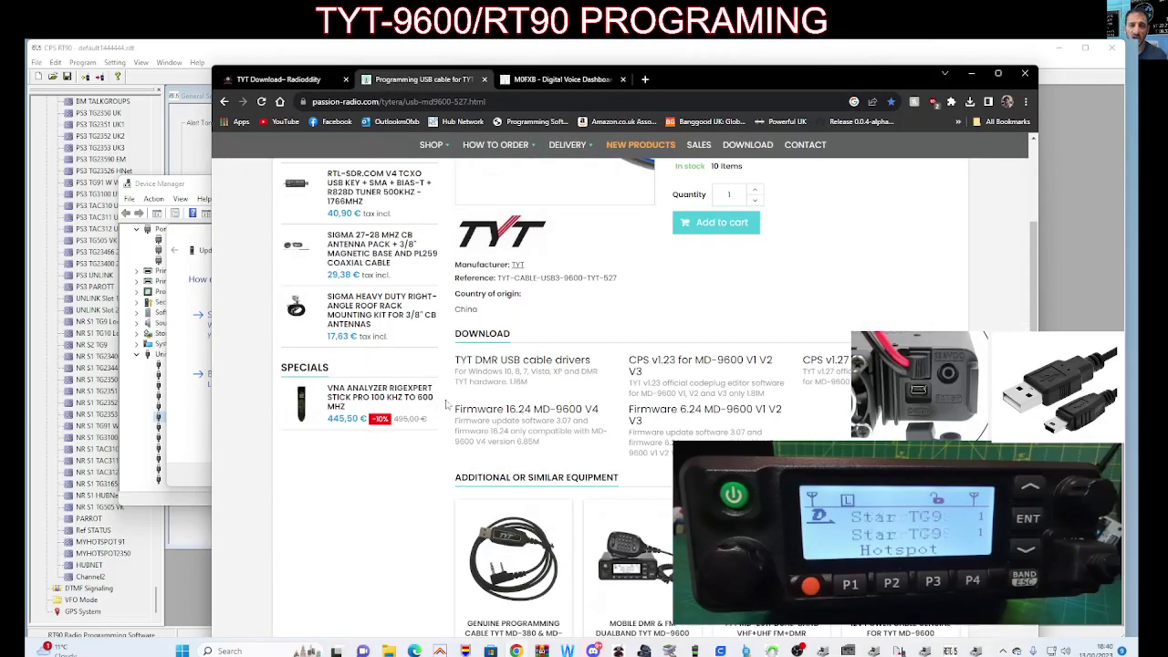
{"action": "left_click_drag", "start_coordinate": [686, 77], "coordinate": [626, 56]}
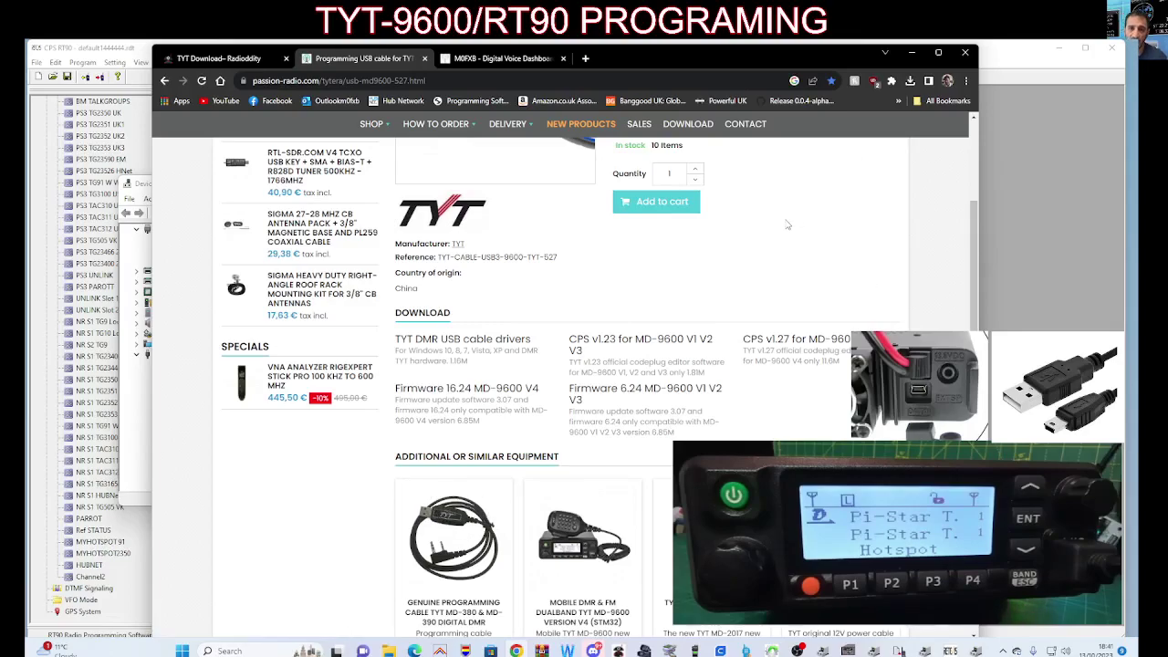
{"action": "left_click", "coordinate": [224, 60]}
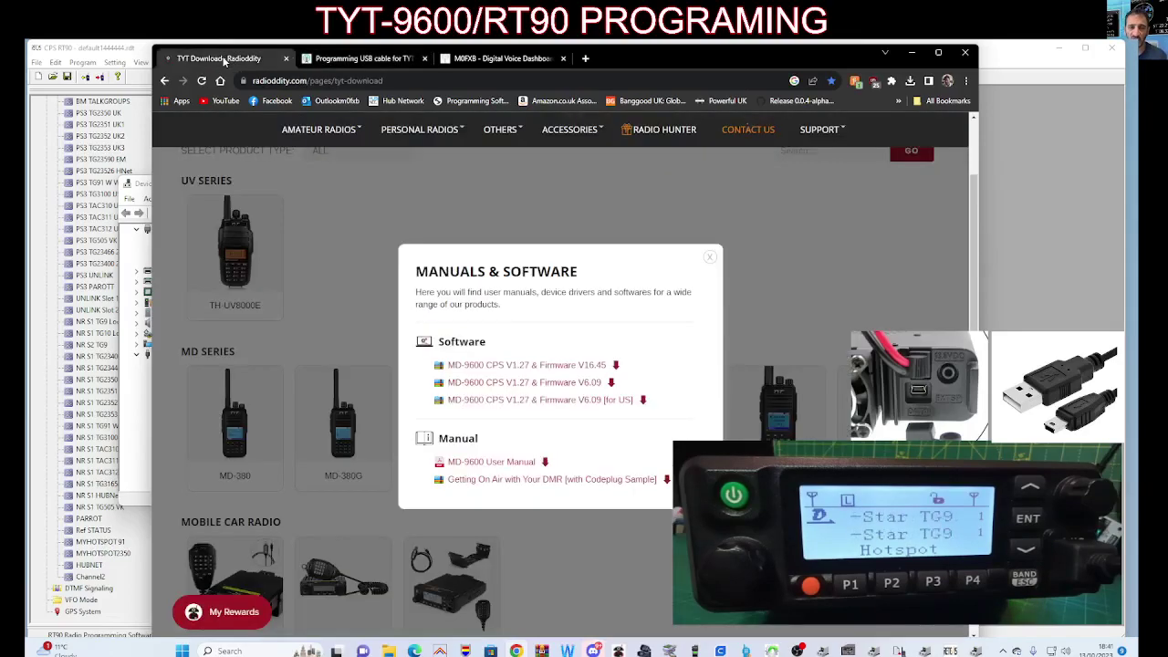
{"action": "left_click", "coordinate": [363, 58]}
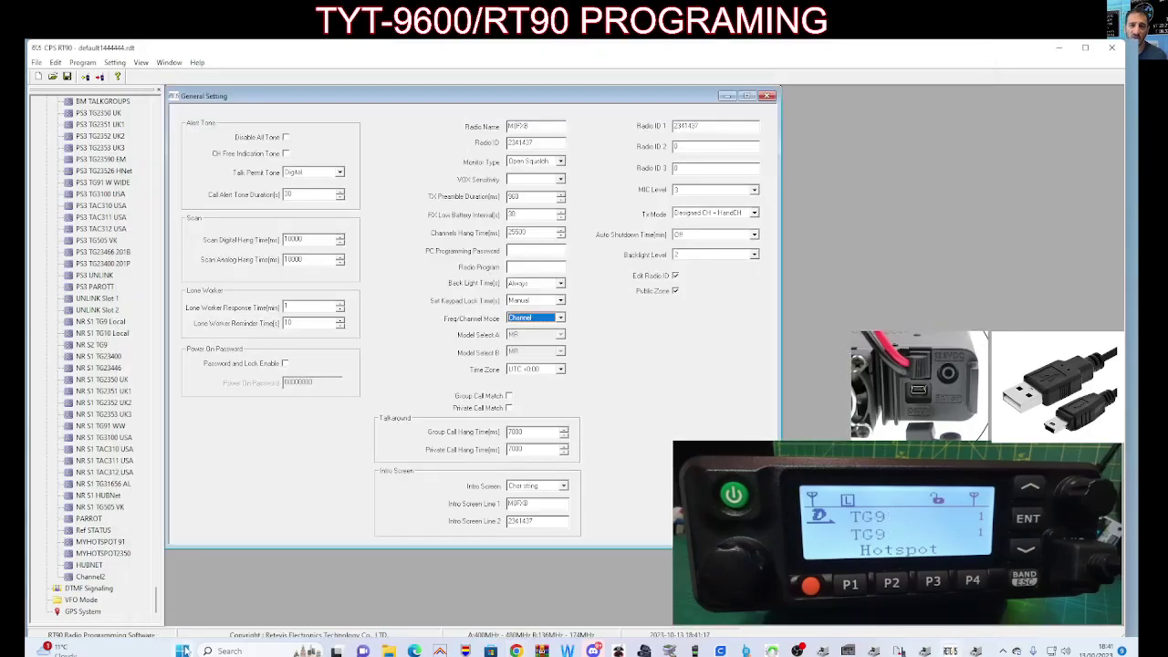
Reopen Device Manager and relaunch Update driver for the STM Device in DFU Mode.
{"action": "right_click", "coordinate": [182, 649]}
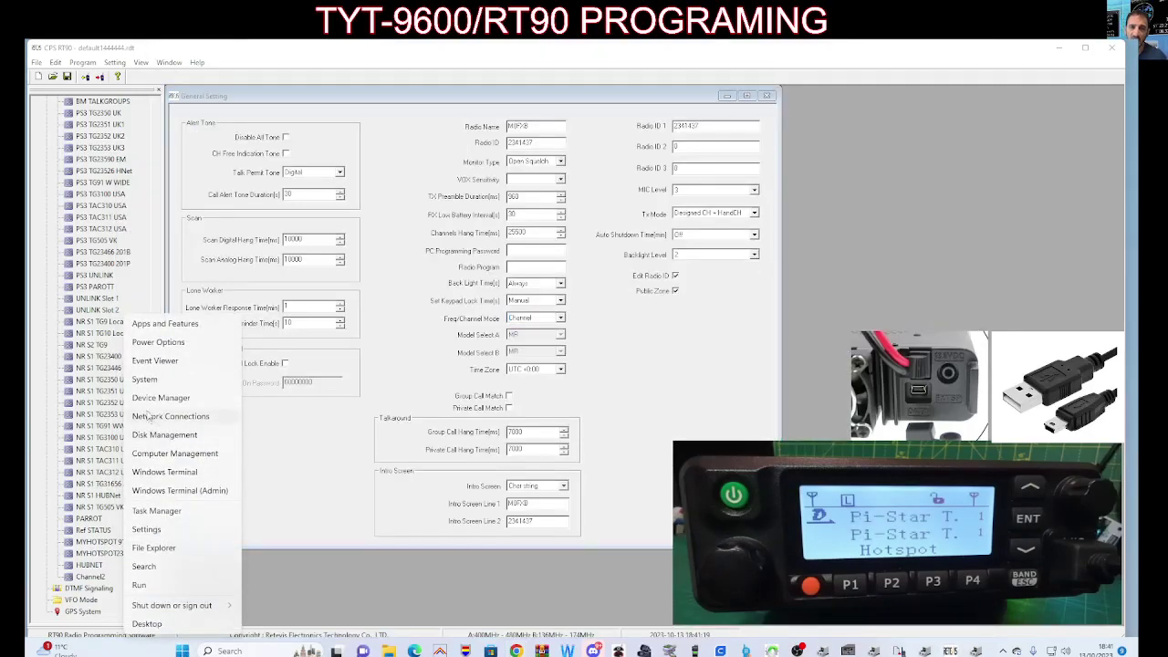
{"action": "left_click", "coordinate": [143, 402]}
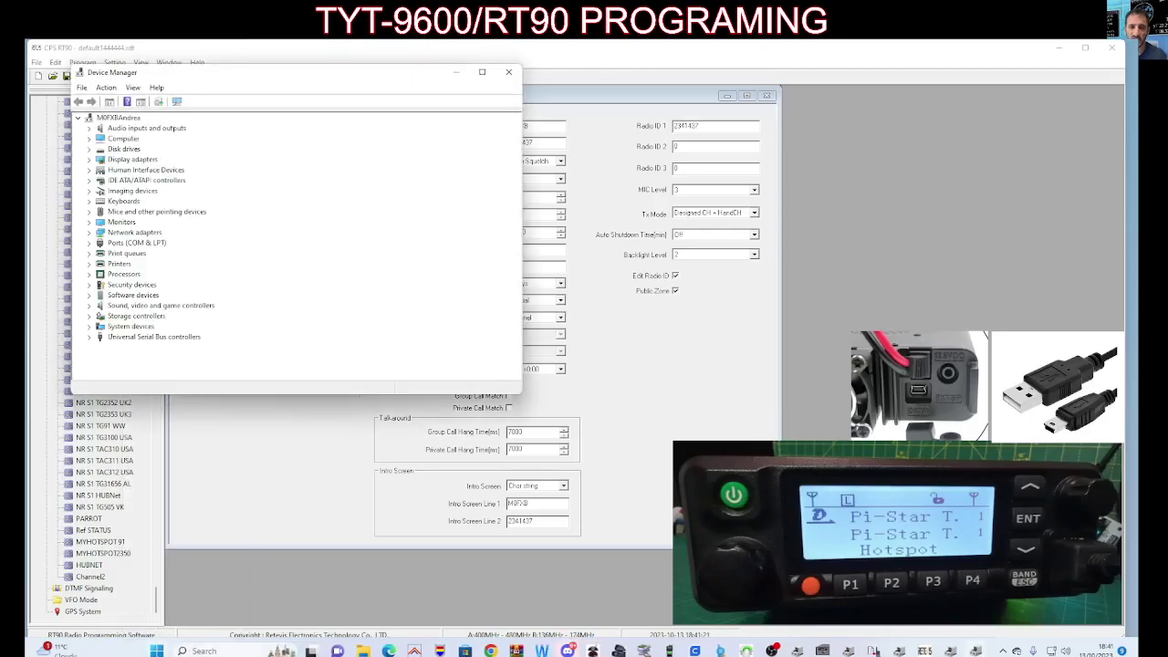
{"action": "double_click", "coordinate": [146, 337]}
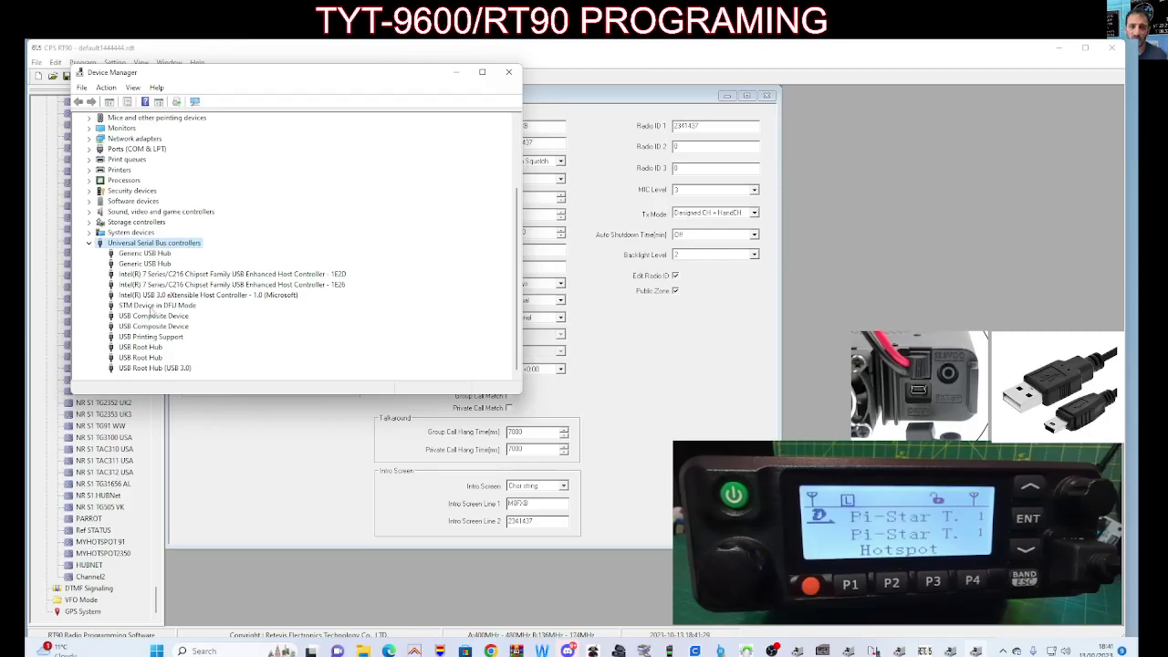
{"action": "right_click", "coordinate": [153, 307]}
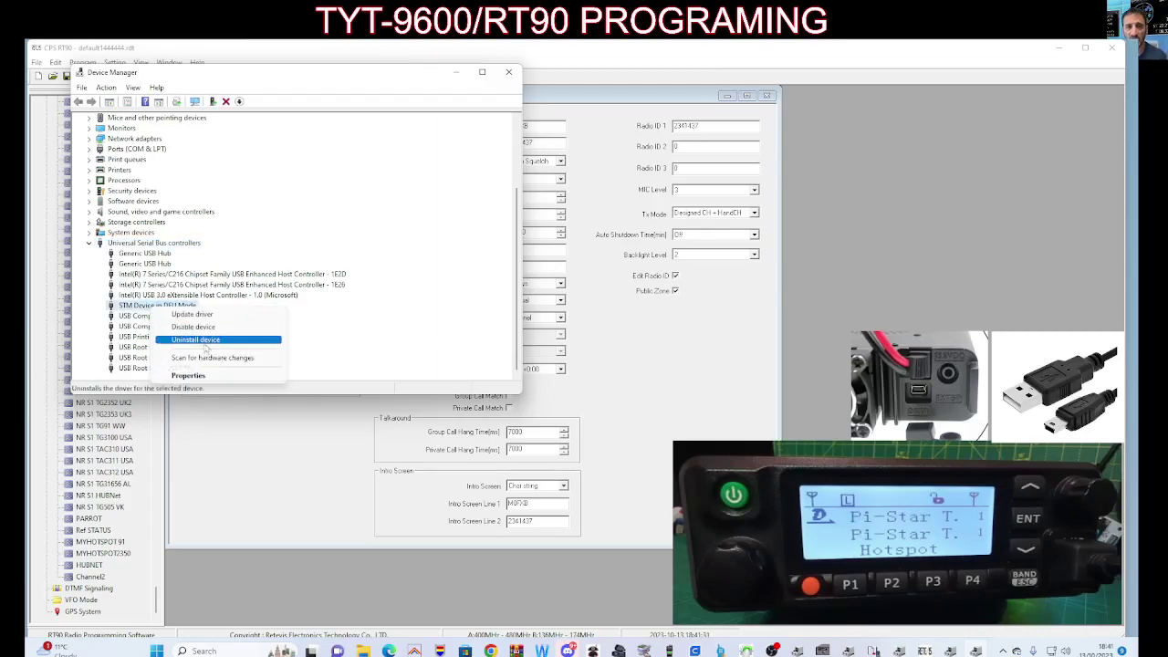
{"action": "left_click", "coordinate": [193, 315]}
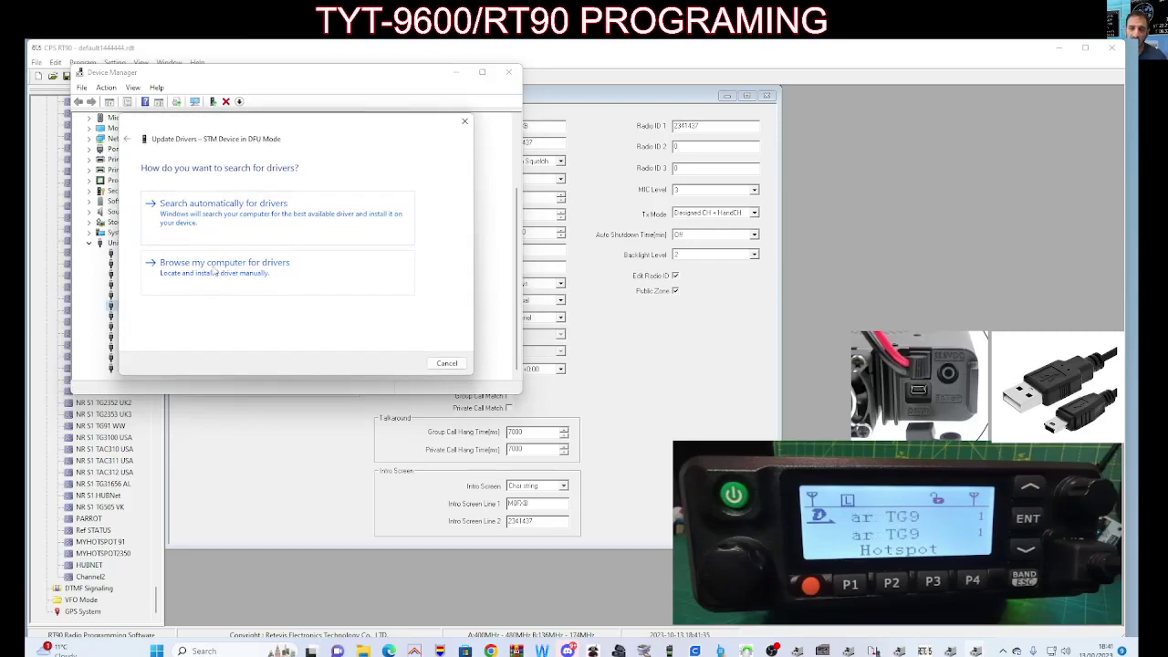
{"action": "left_click_drag", "start_coordinate": [292, 149], "coordinate": [305, 195]}
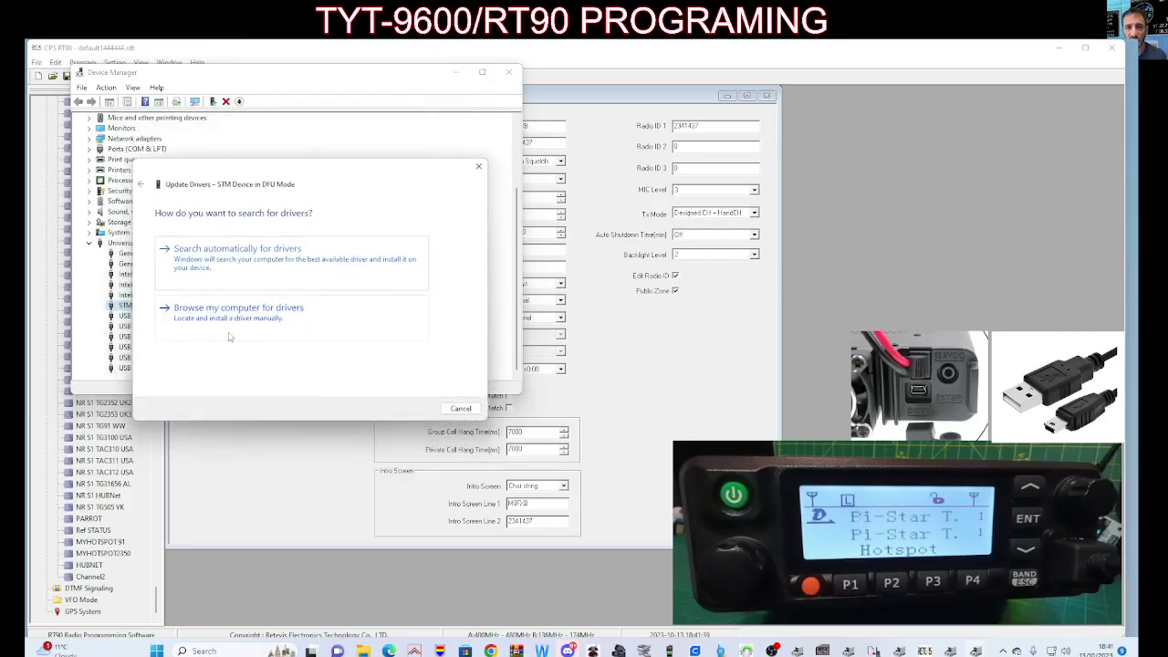
Choose to browse for the driver manually, first setting C:\ as the search location.
{"action": "left_click", "coordinate": [256, 318]}
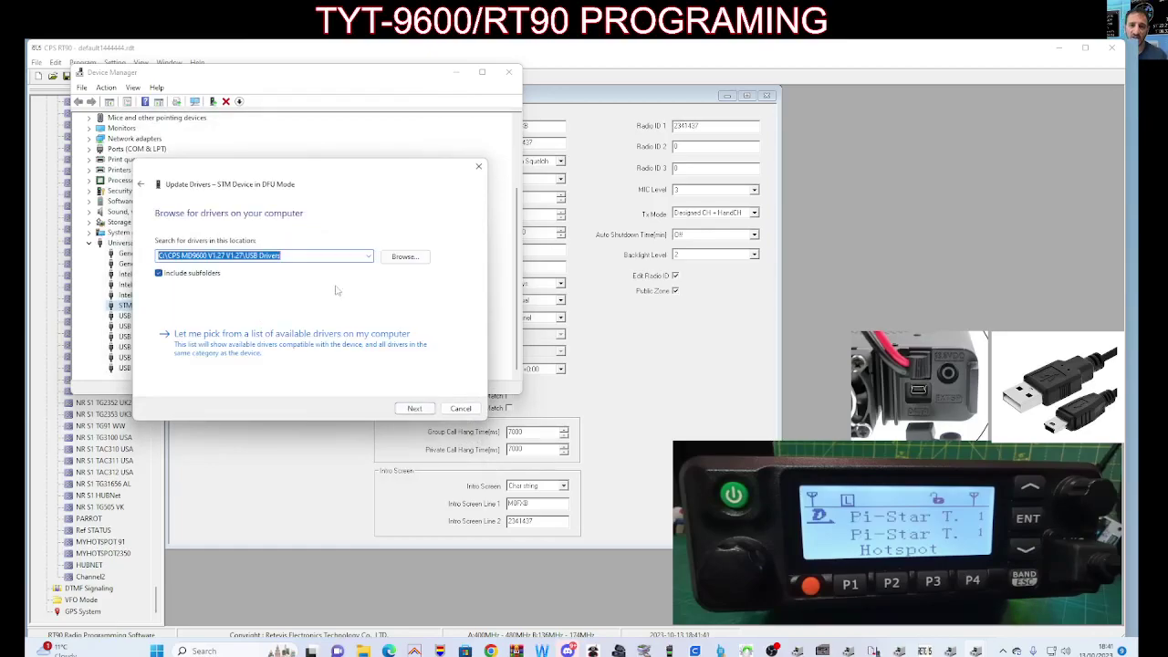
{"action": "left_click", "coordinate": [404, 257]}
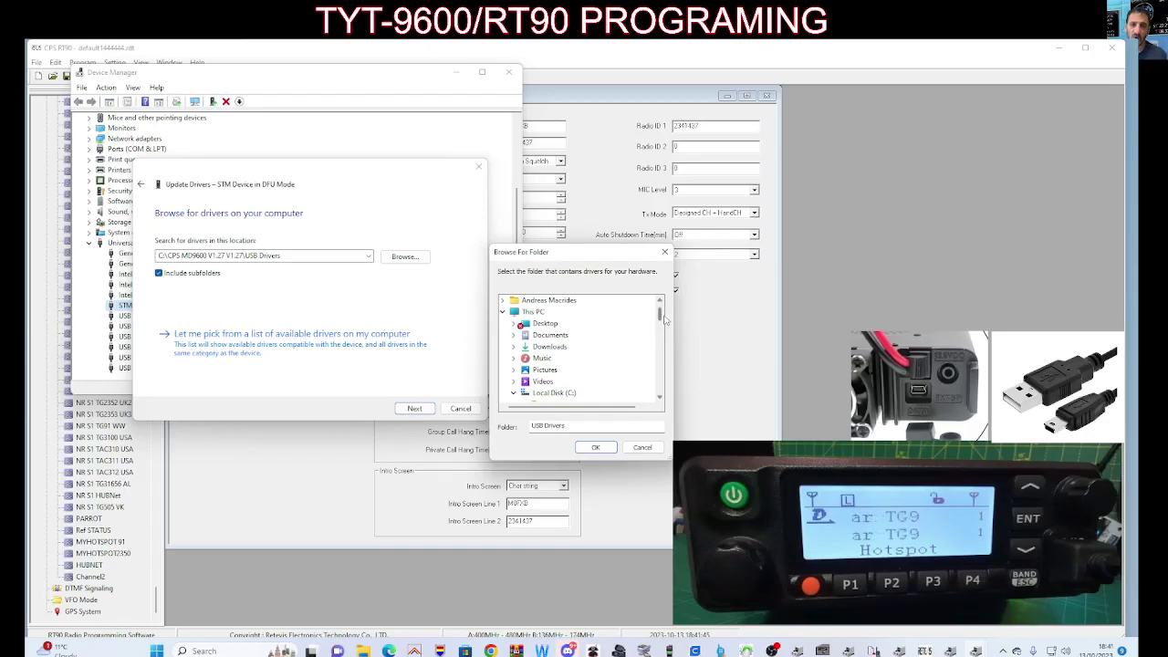
{"action": "left_click_drag", "start_coordinate": [597, 253], "coordinate": [581, 210]}
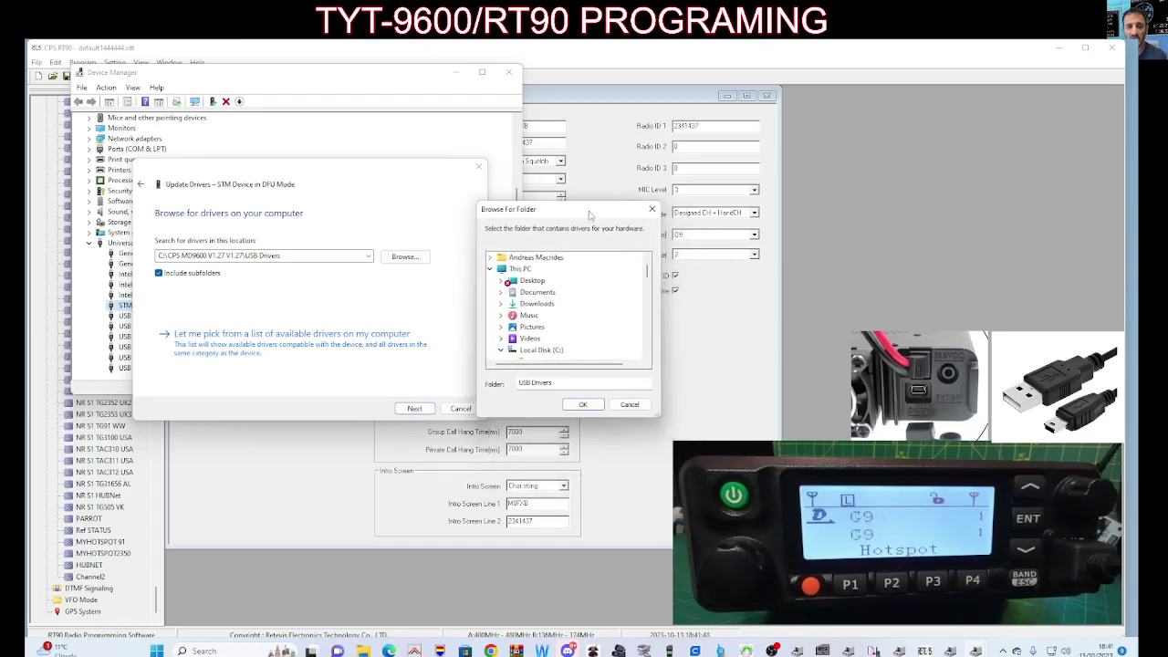
{"action": "left_click", "coordinate": [537, 351]}
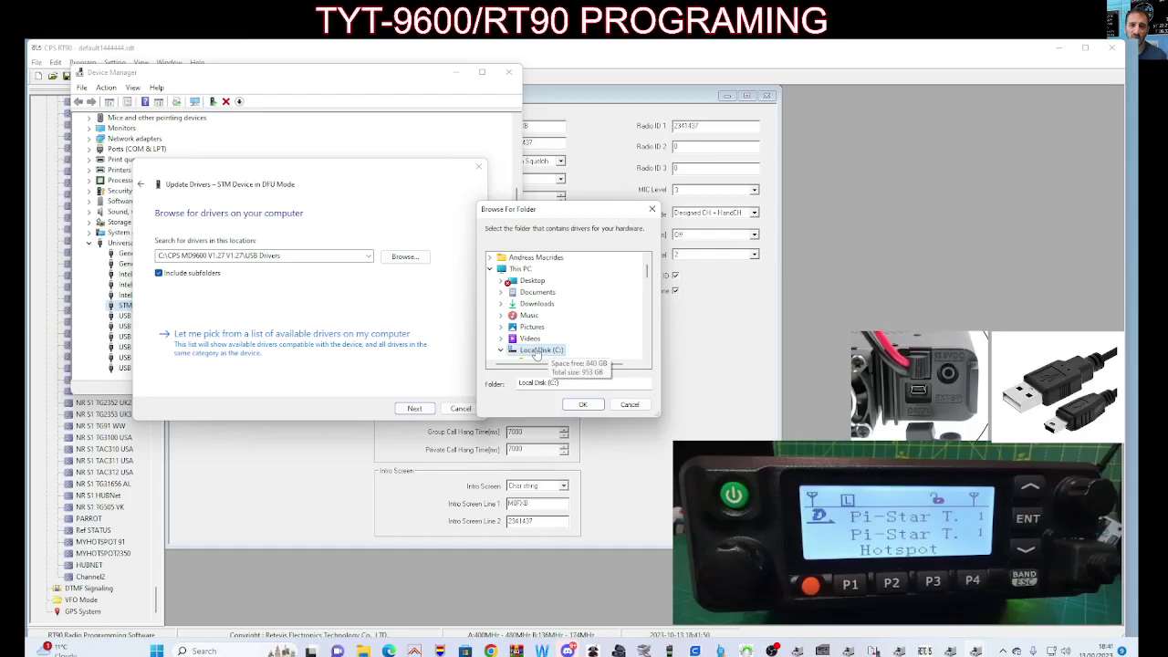
{"action": "left_click", "coordinate": [582, 404]}
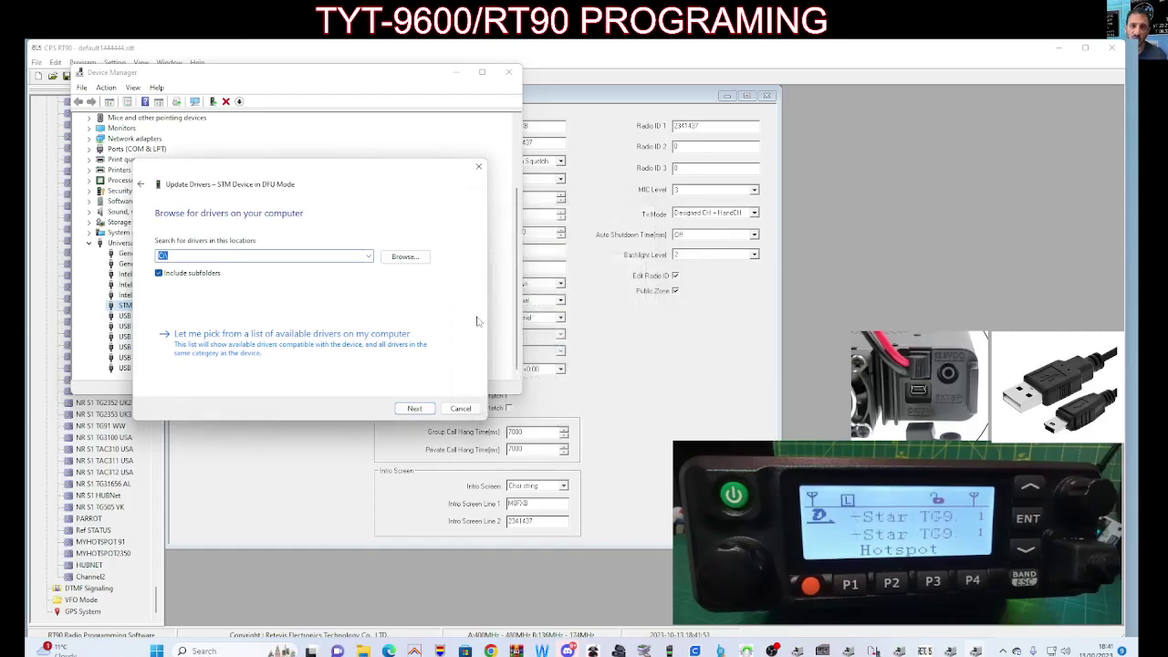
Set the driver search location to C:\CPS MD9600 V1.27 V1.27\USB Drivers.
{"action": "left_click", "coordinate": [404, 256]}
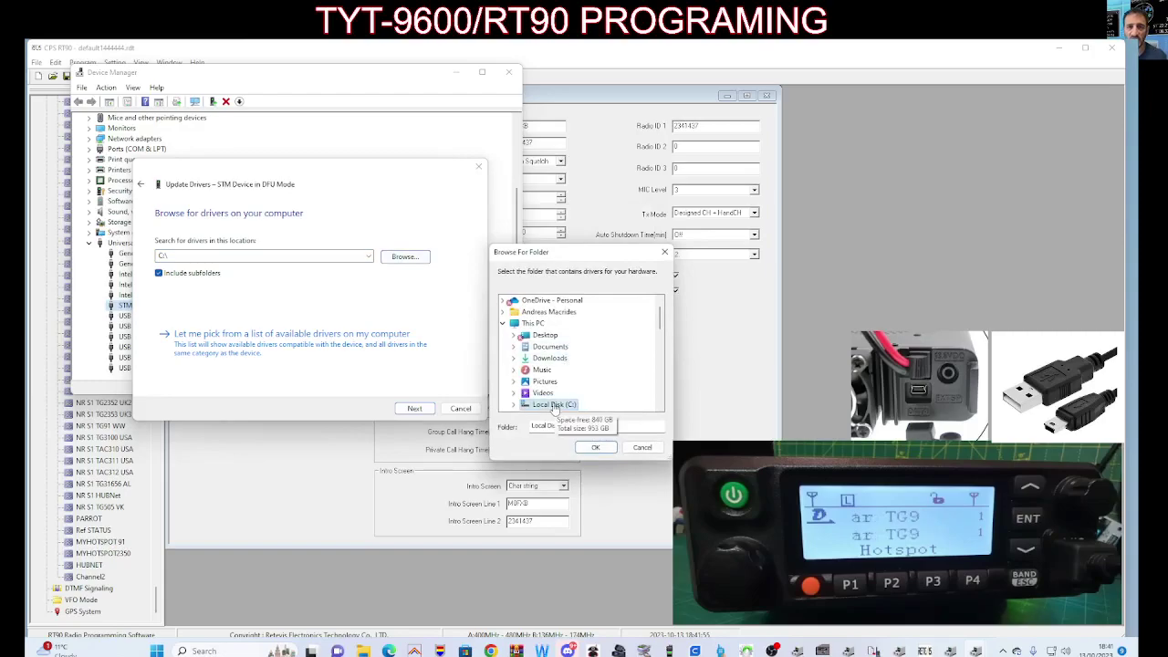
{"action": "double_click", "coordinate": [553, 405]}
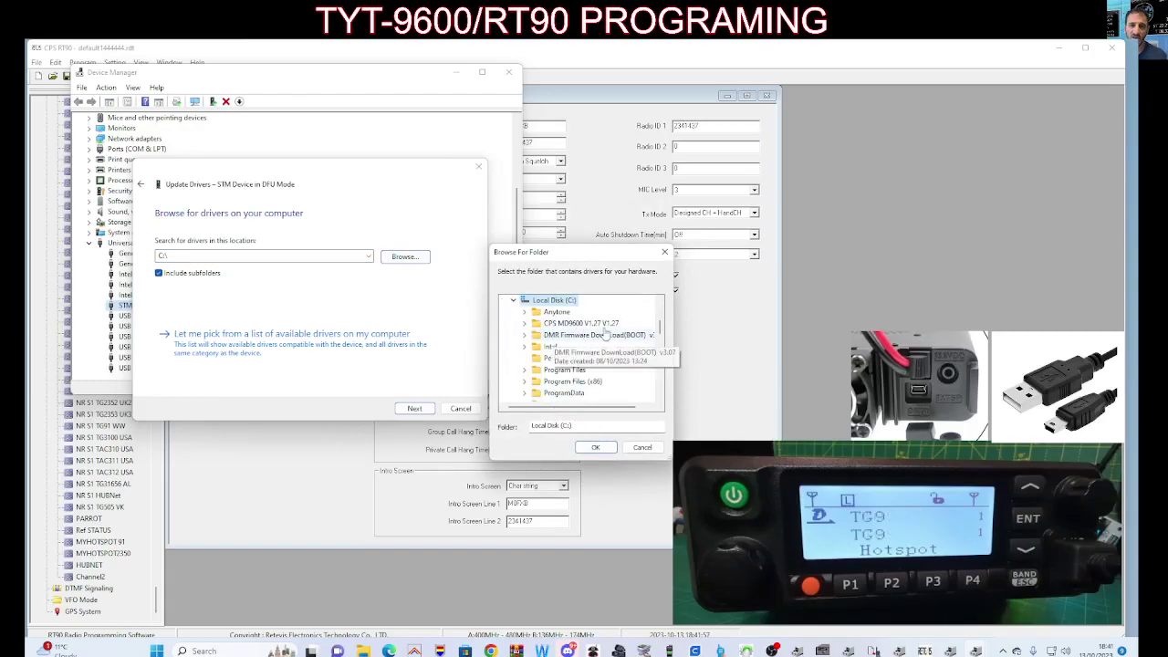
{"action": "scroll", "coordinate": [591, 338], "scroll_direction": "up", "scroll_amount": 1}
{"action": "scroll", "coordinate": [607, 343], "scroll_direction": "down", "scroll_amount": 1}
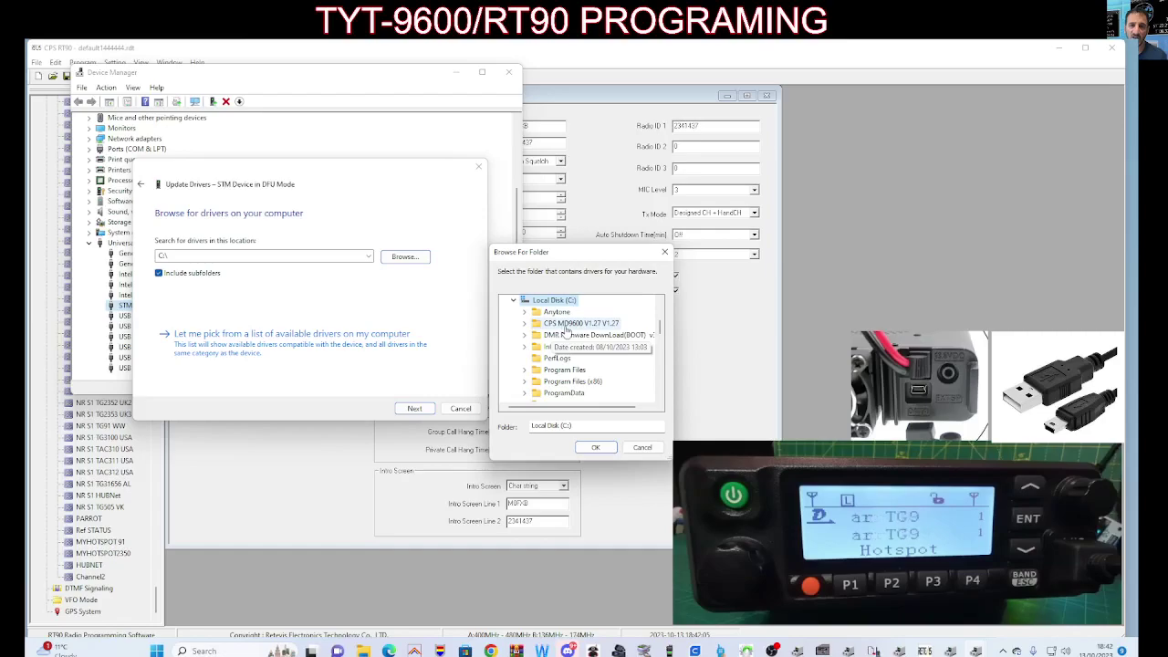
{"action": "double_click", "coordinate": [599, 324]}
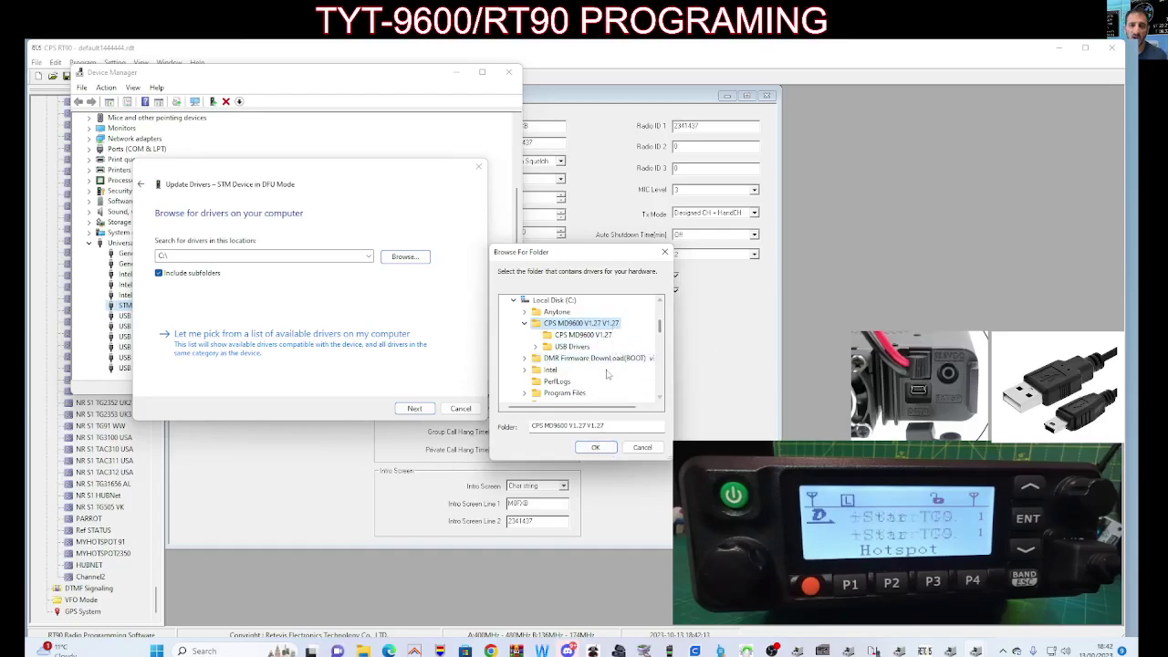
{"action": "double_click", "coordinate": [573, 358]}
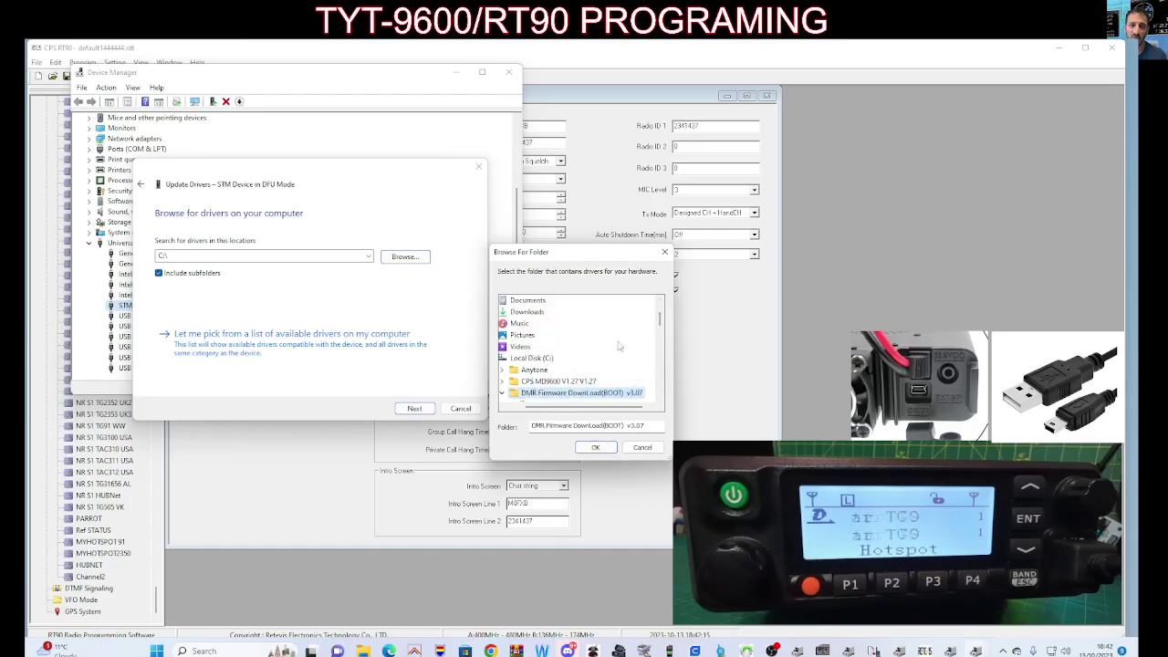
{"action": "scroll", "coordinate": [578, 363], "scroll_direction": "down", "scroll_amount": 1}
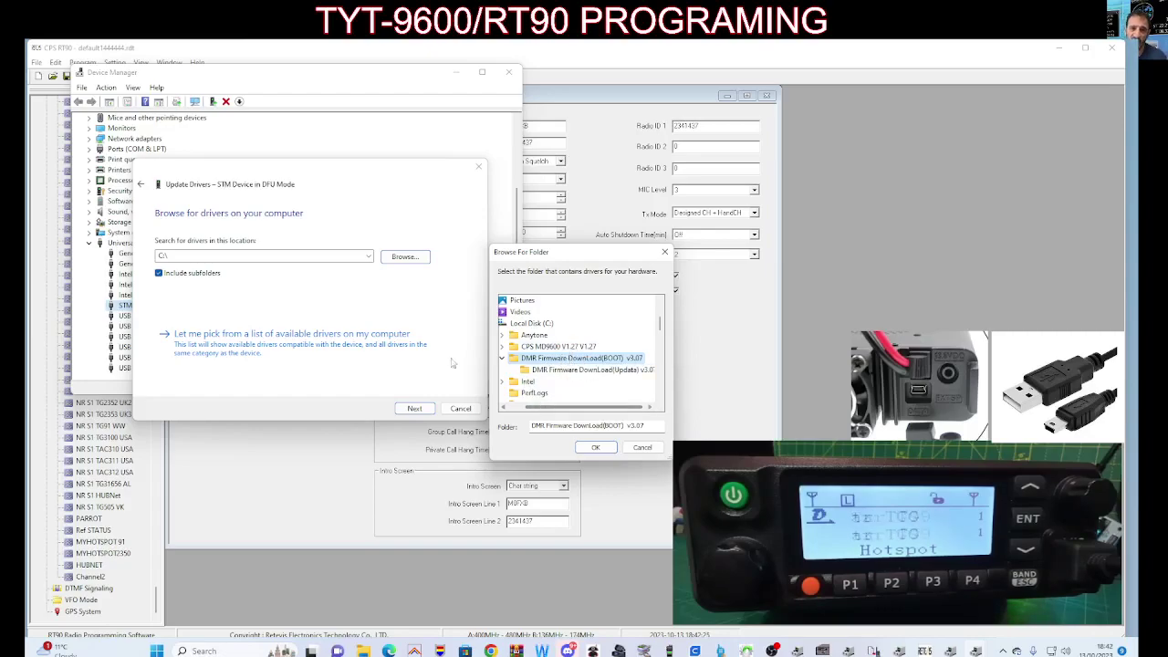
{"action": "double_click", "coordinate": [544, 348]}
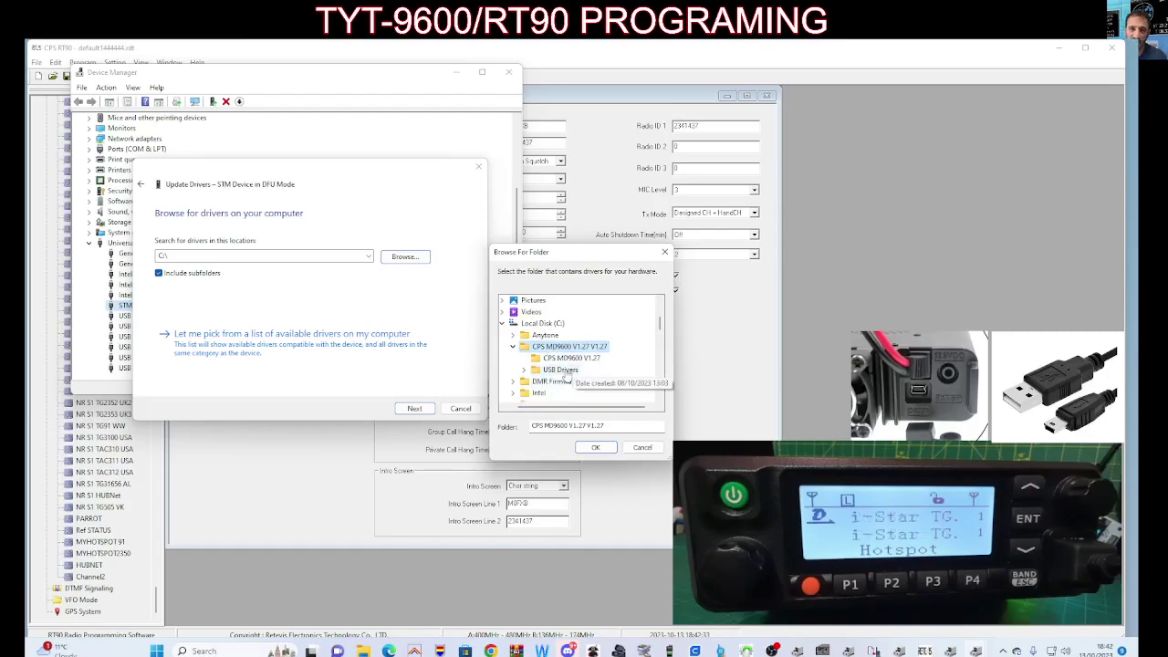
{"action": "double_click", "coordinate": [562, 371]}
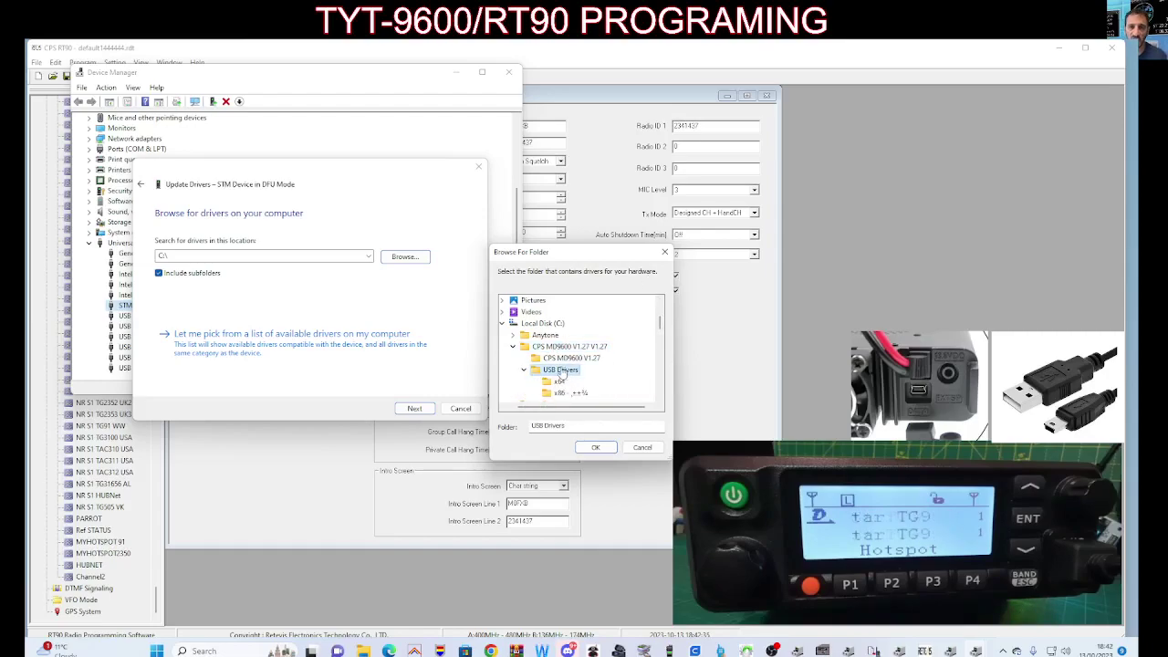
{"action": "left_click", "coordinate": [602, 447]}
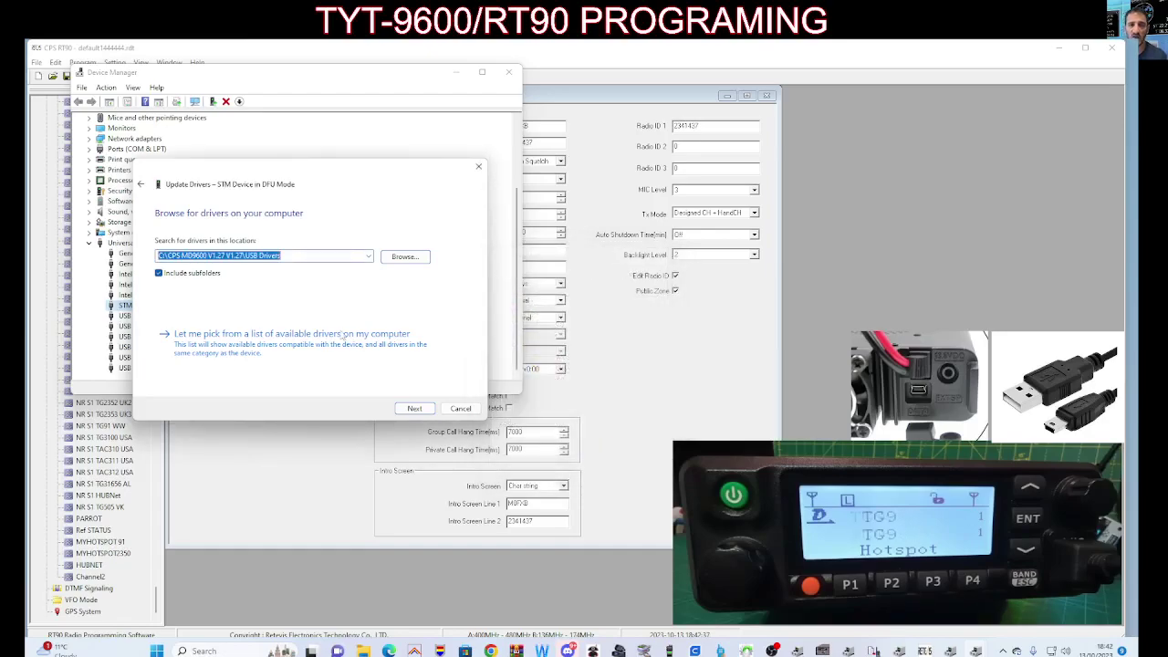
Search the USB Drivers folder for the DFU driver, then close the wizard.
{"action": "left_click", "coordinate": [416, 410]}
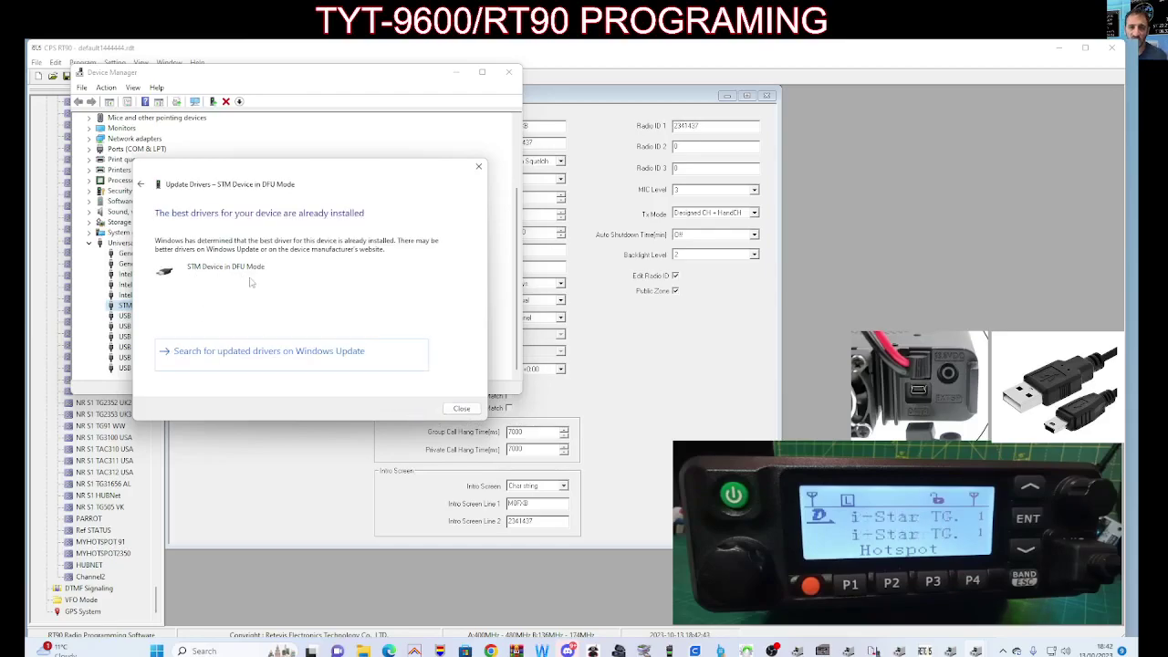
{"action": "left_click", "coordinate": [463, 409]}
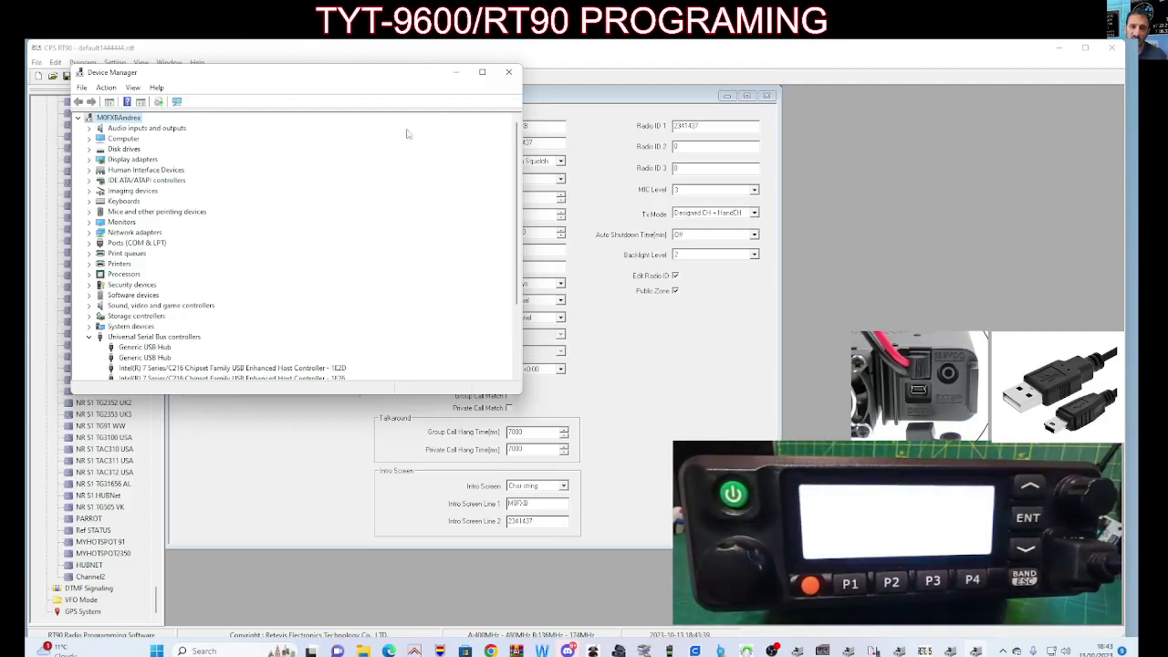
Minimize Device Manager and narrow the CPS RT90 window to reveal the desktop icons.
{"action": "left_click", "coordinate": [456, 75]}
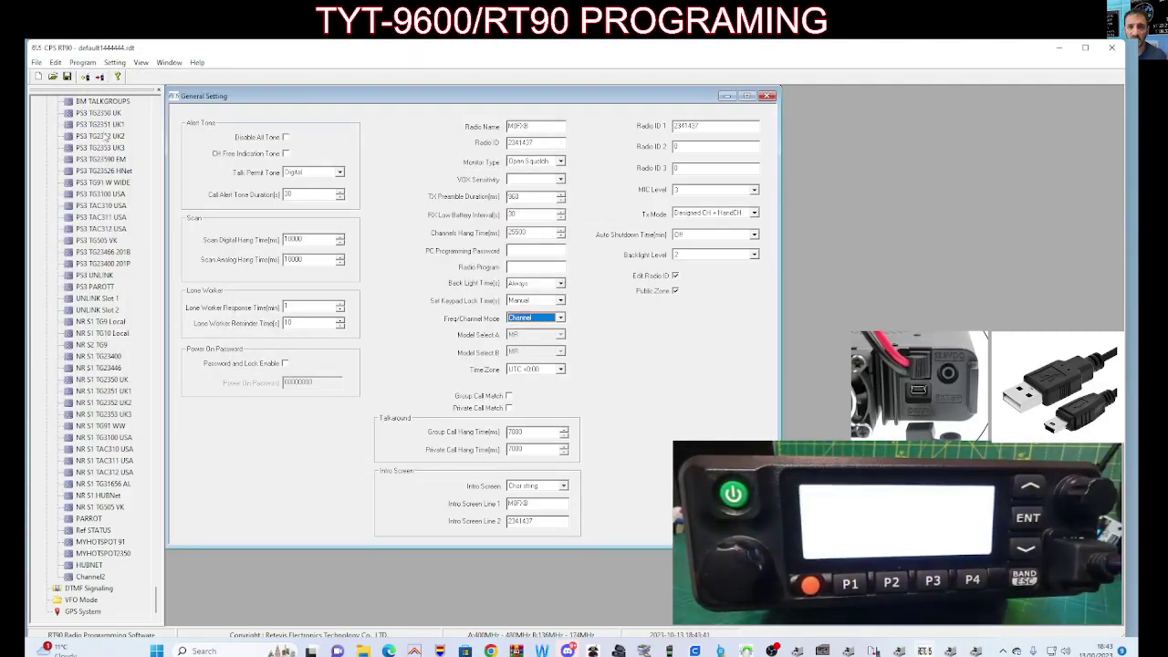
{"action": "left_click_drag", "start_coordinate": [158, 599], "coordinate": [169, 78]}
{"action": "left_click", "coordinate": [82, 62]}
{"action": "left_click", "coordinate": [140, 62]}
{"action": "left_click", "coordinate": [973, 183]}
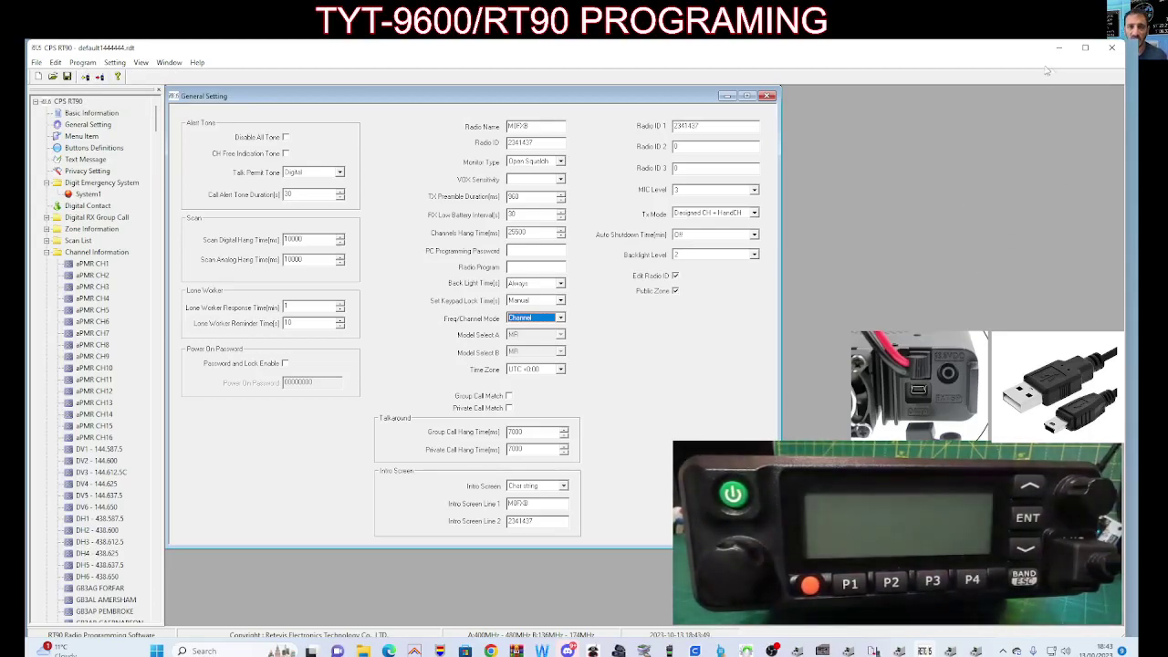
{"action": "left_click_drag", "start_coordinate": [1128, 153], "coordinate": [1073, 178]}
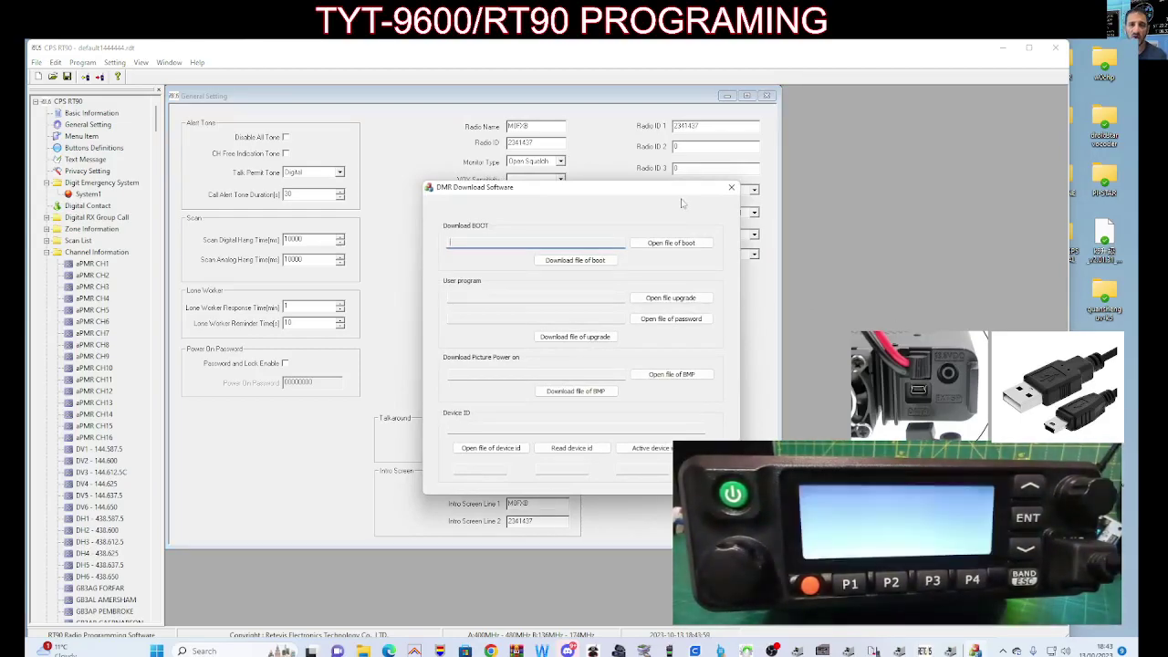
Load the first MD9600 .bin from Desktop\TYT9600 ORIGINAL FIRMWARE as the user program upgrade.
{"action": "mouse_move", "coordinate": [597, 194]}
{"action": "left_mouse_down"}
{"action": "mouse_move", "coordinate": [670, 184]}
{"action": "mouse_move", "coordinate": [594, 184]}
{"action": "mouse_move", "coordinate": [682, 185]}
{"action": "mouse_move", "coordinate": [587, 185]}
{"action": "mouse_move", "coordinate": [653, 175]}
{"action": "mouse_move", "coordinate": [594, 173]}
{"action": "left_mouse_up"}
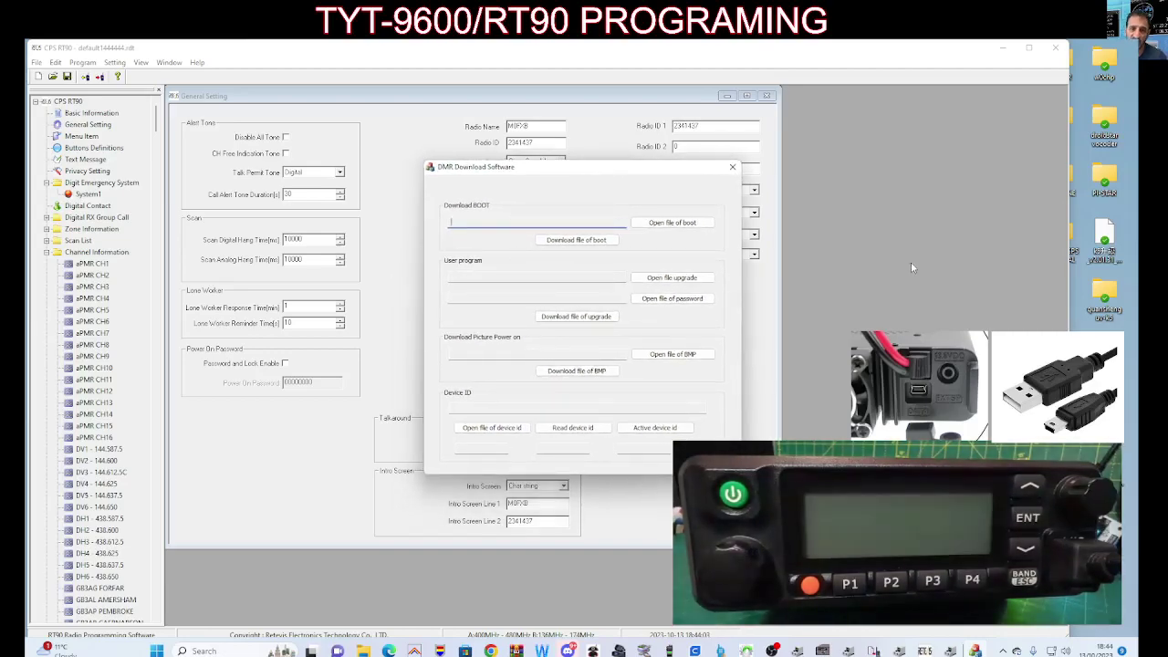
{"action": "left_click", "coordinate": [667, 278]}
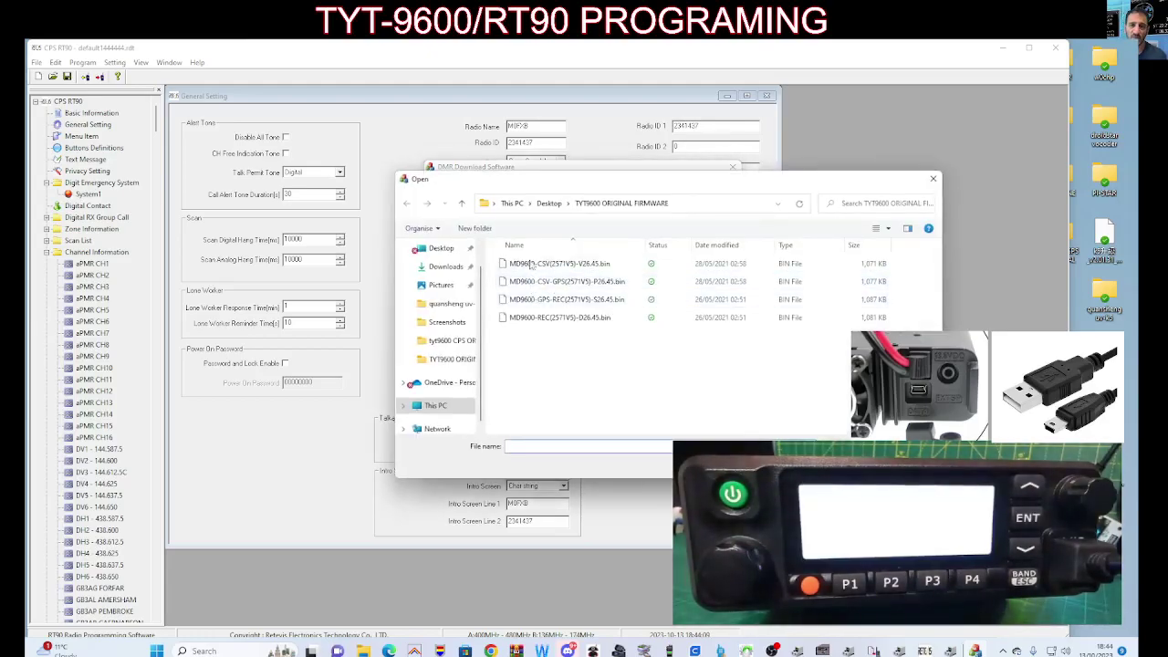
{"action": "left_click_drag", "start_coordinate": [719, 185], "coordinate": [690, 172]}
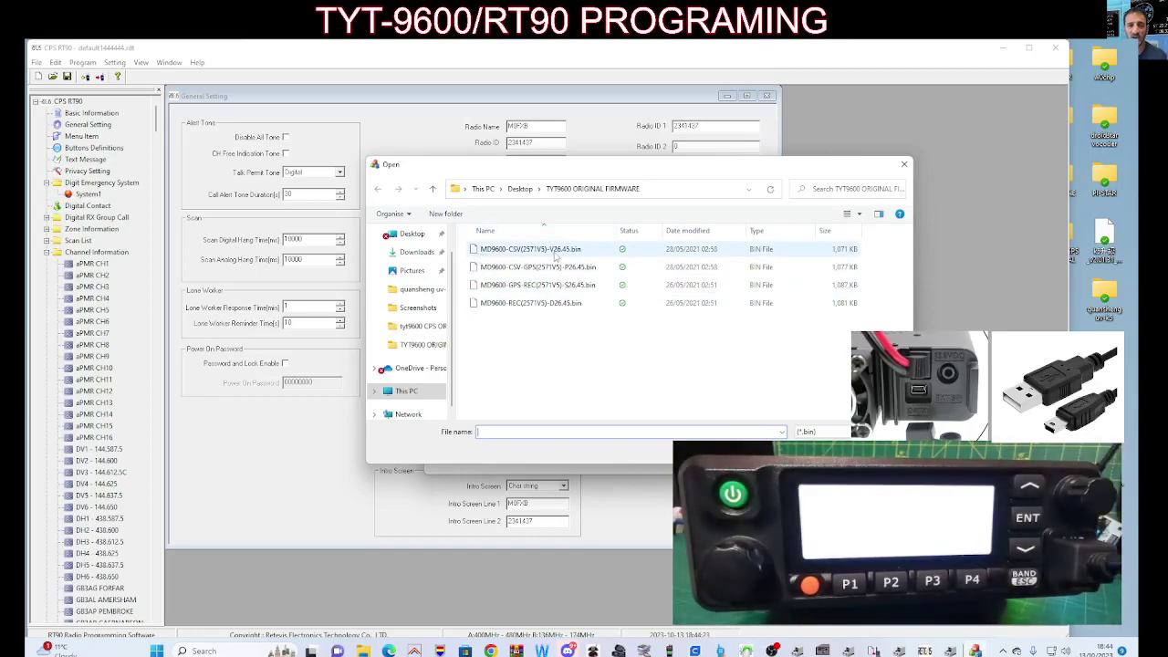
{"action": "double_click", "coordinate": [518, 253]}
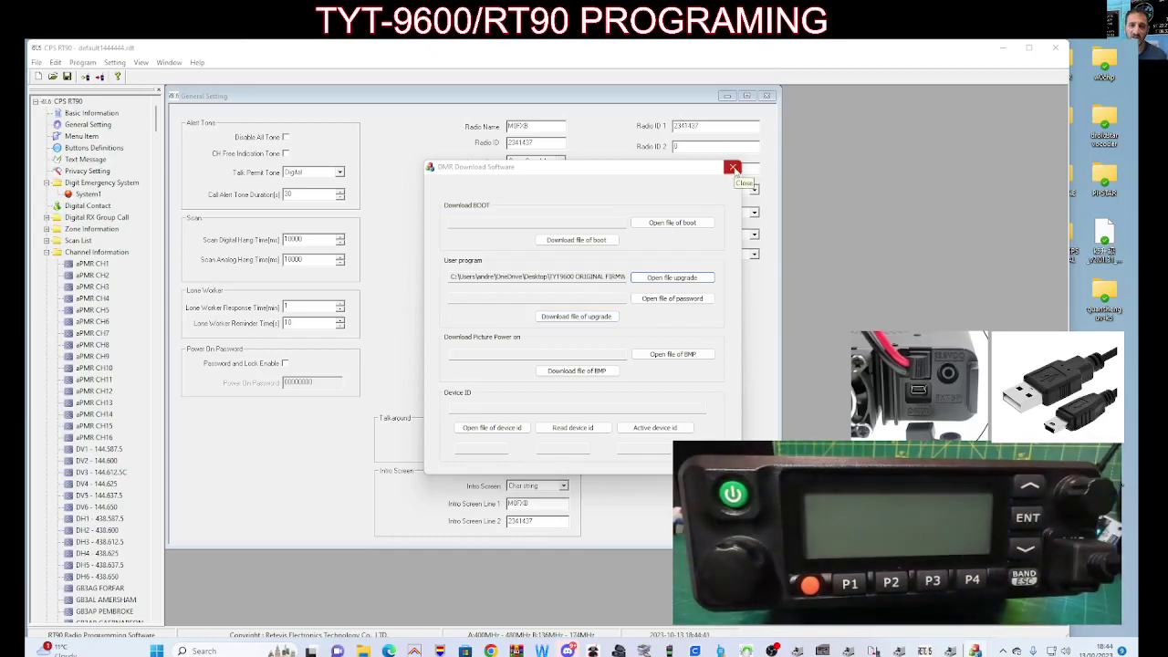
Close the DMR Download Software dialog without flashing firmware.
{"action": "left_click", "coordinate": [733, 168]}
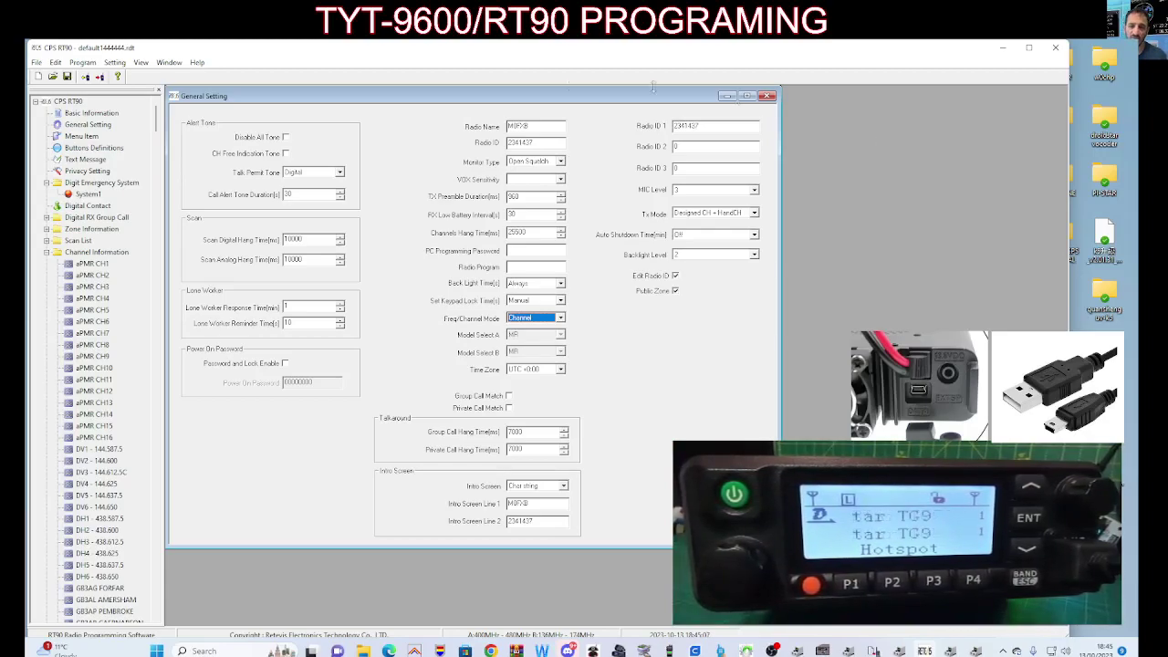
{"action": "right_click", "coordinate": [156, 649]}
{"action": "left_click", "coordinate": [134, 401]}
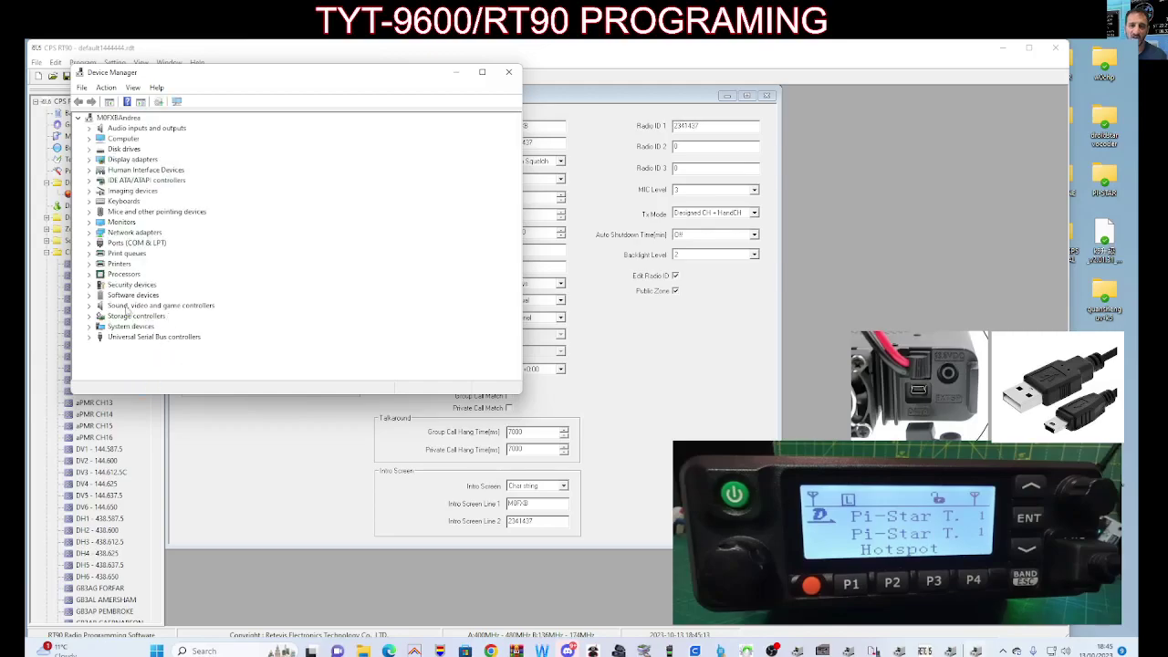
{"action": "double_click", "coordinate": [137, 338]}
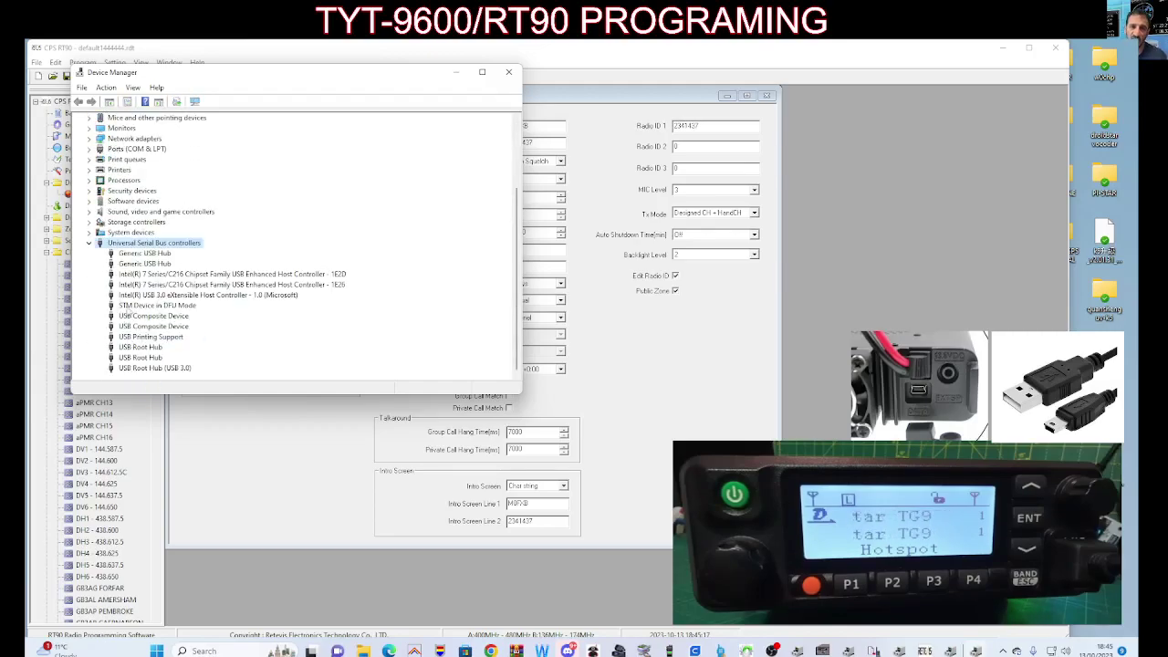
{"action": "left_click", "coordinate": [456, 71]}
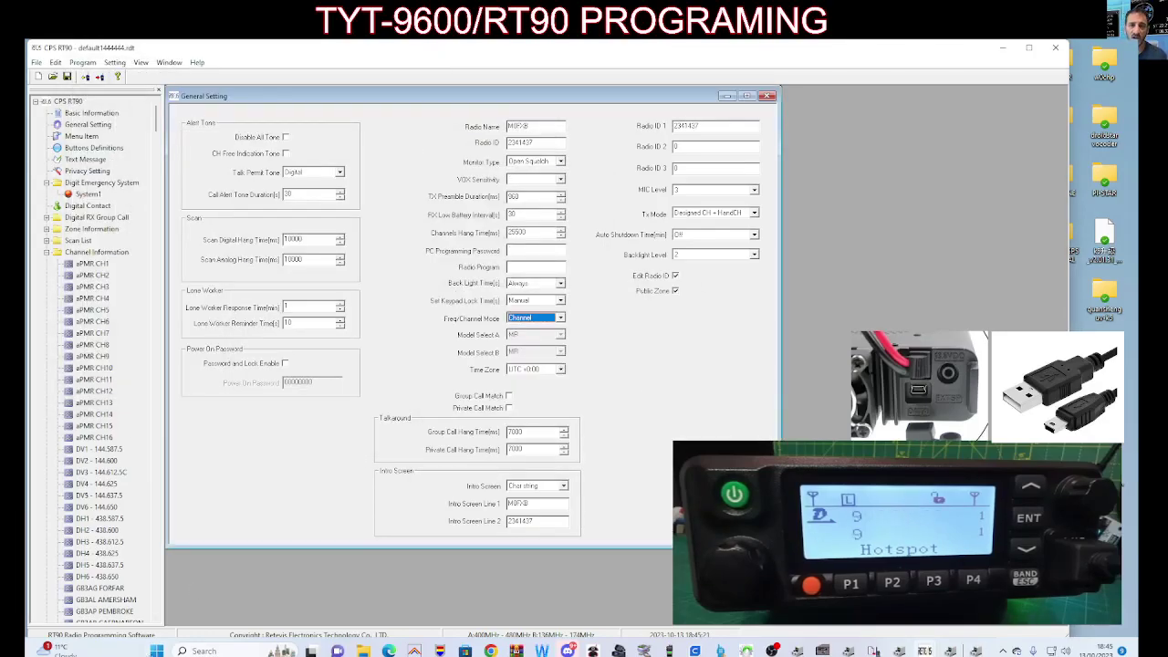
{"action": "right_click", "coordinate": [156, 650]}
{"action": "left_click", "coordinate": [146, 403]}
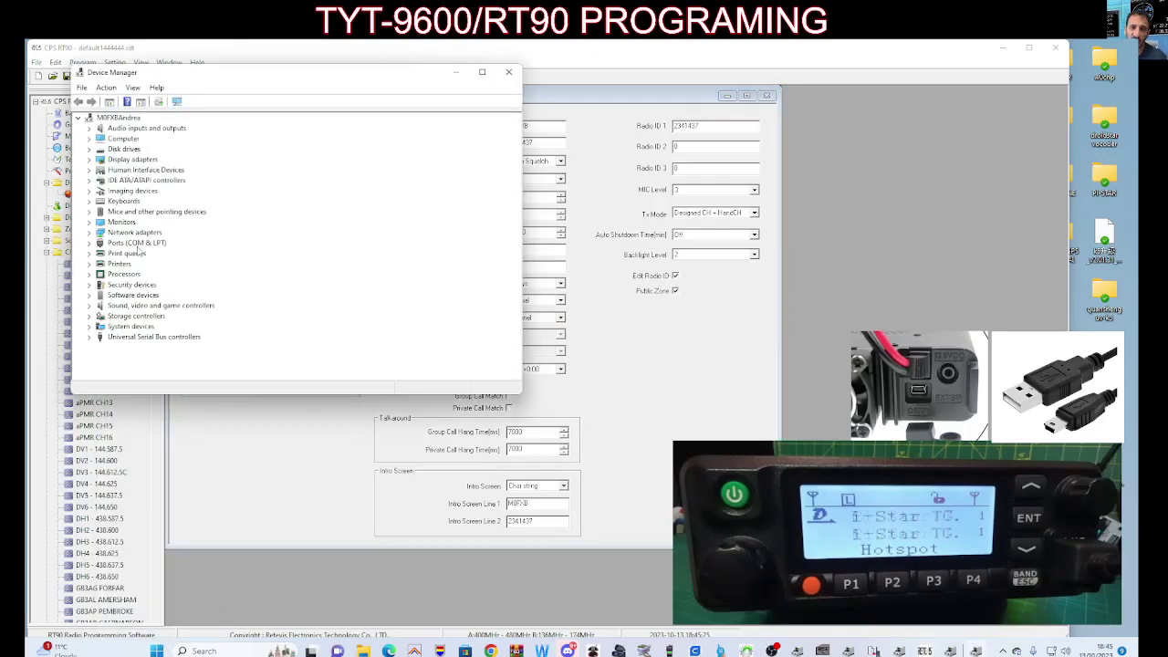
{"action": "double_click", "coordinate": [137, 243]}
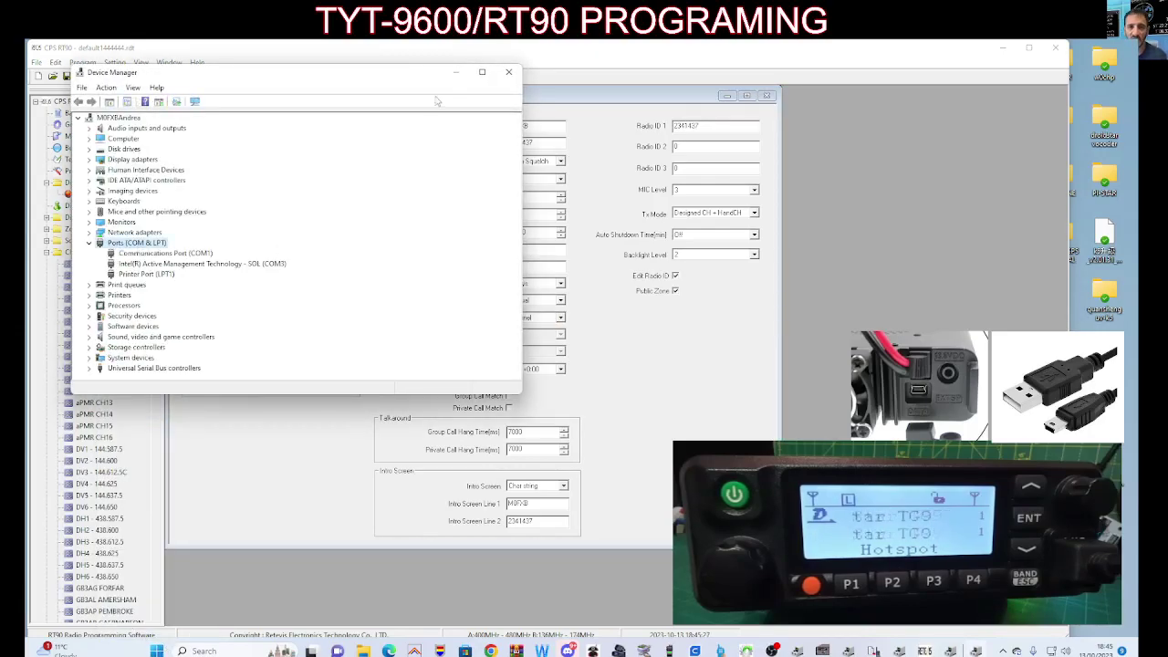
{"action": "left_click", "coordinate": [456, 72]}
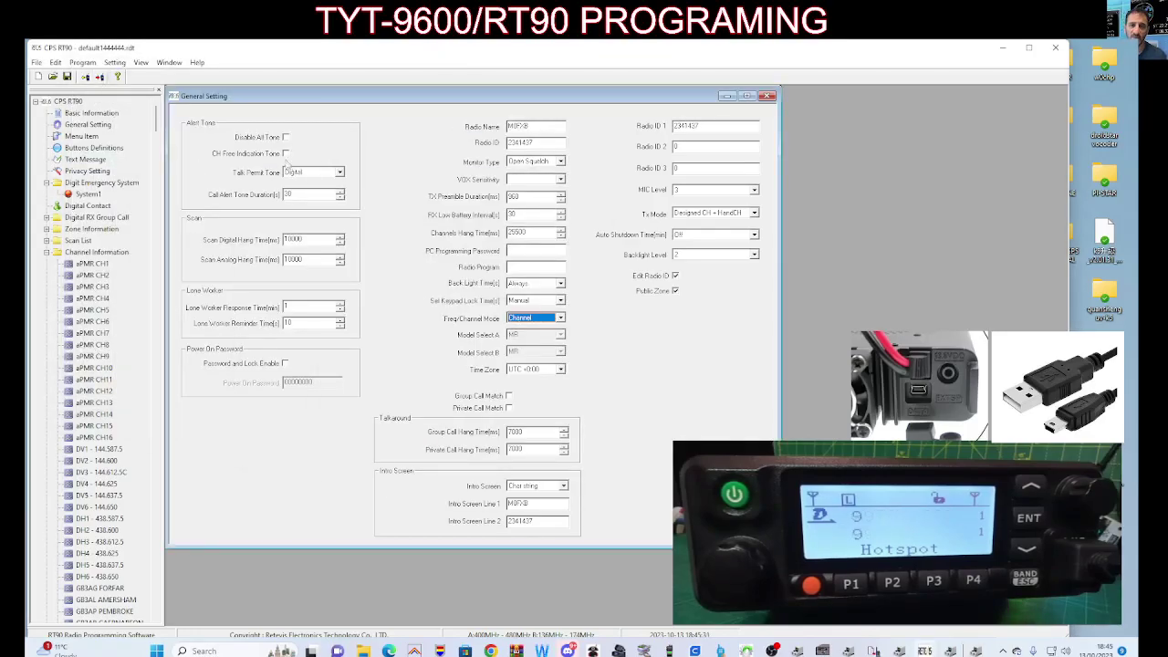
Read the codeplug from the radio with Program > Read data and acknowledge success.
{"action": "left_click", "coordinate": [88, 64]}
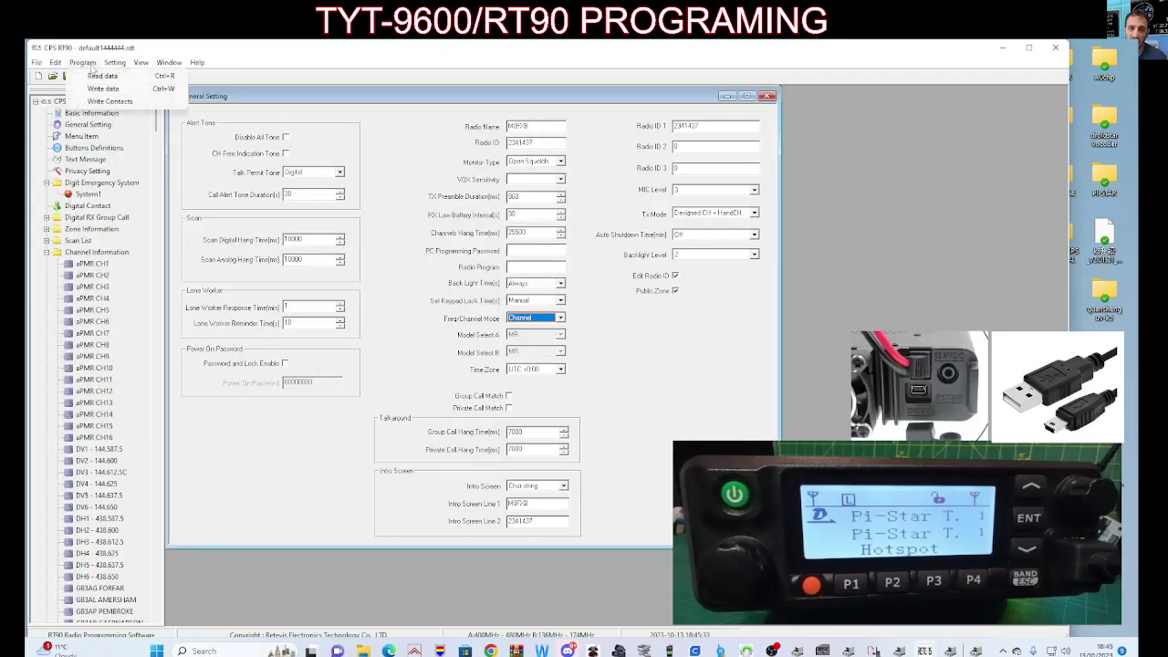
{"action": "left_click", "coordinate": [102, 76]}
{"action": "left_click", "coordinate": [513, 376]}
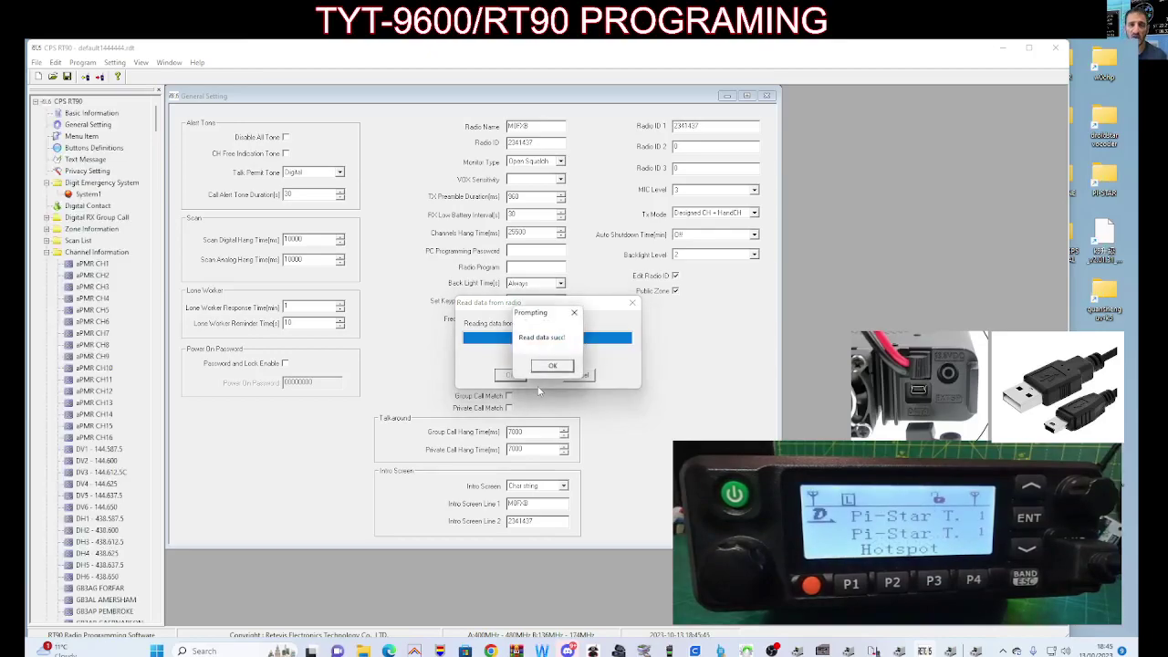
{"action": "left_click", "coordinate": [552, 365]}
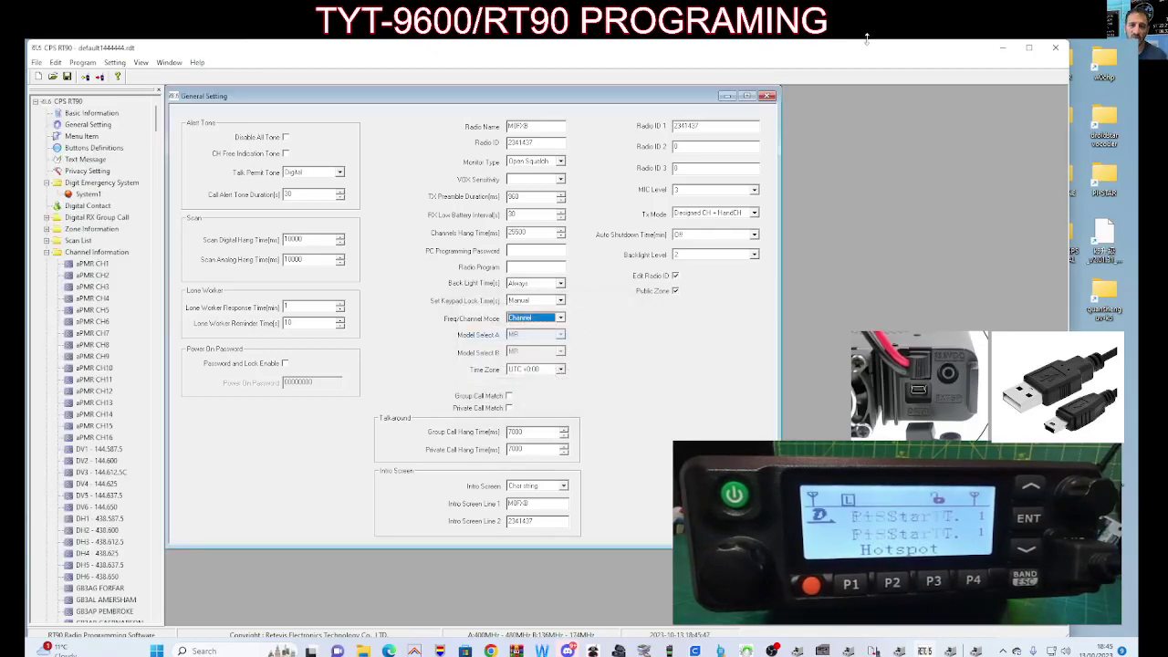
Browse Basic Information, General Setting, Menu Item, Buttons Definitions, Text Message and Privacy Setting pages.
{"action": "double_click", "coordinate": [89, 114]}
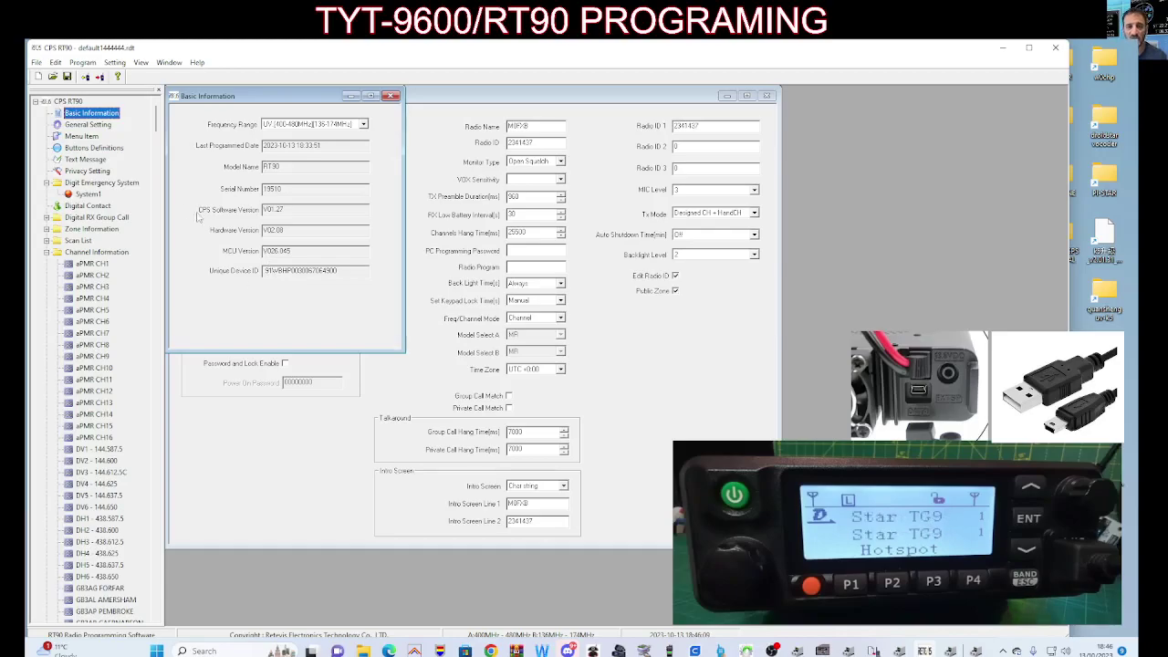
{"action": "left_click", "coordinate": [97, 126]}
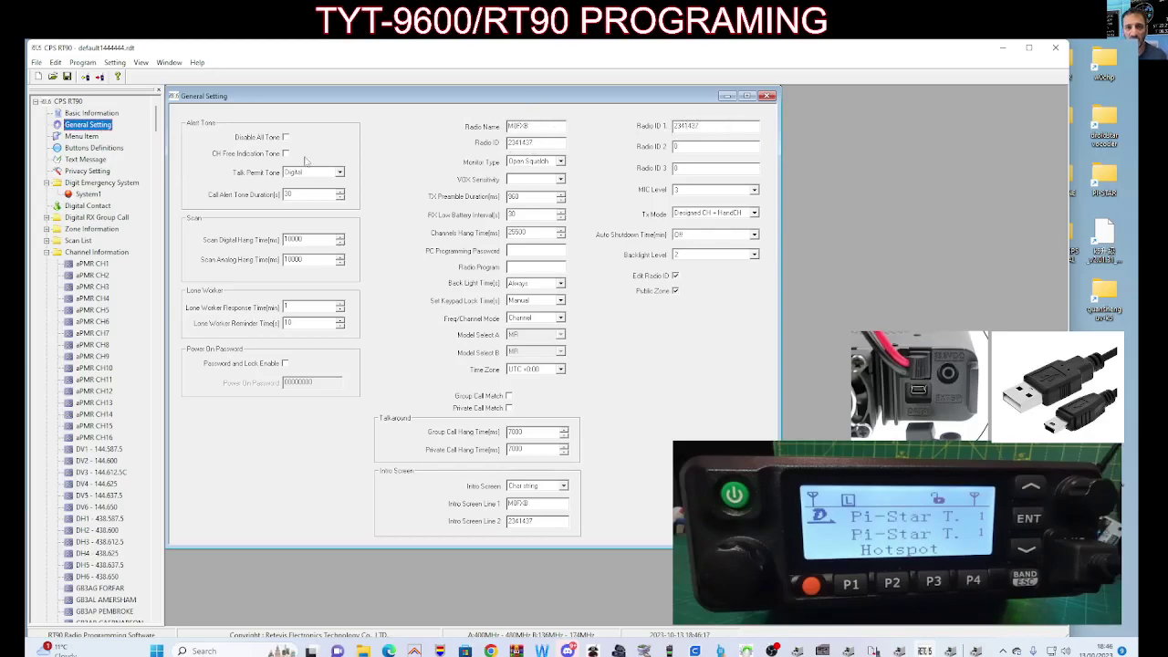
{"action": "double_click", "coordinate": [92, 137]}
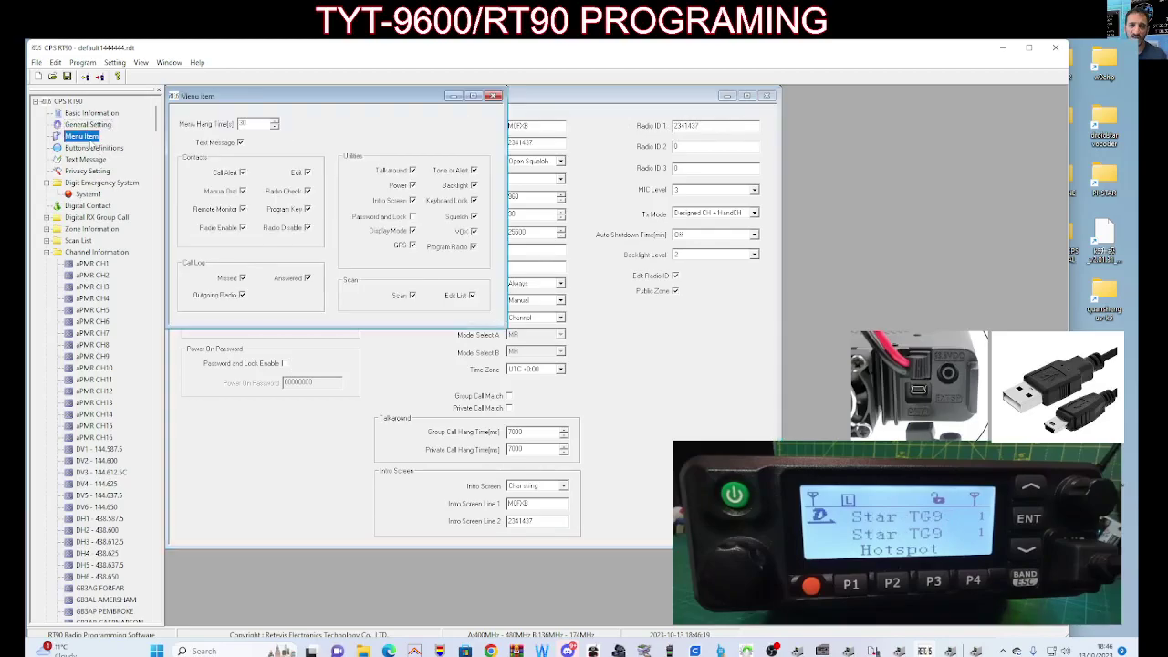
{"action": "double_click", "coordinate": [94, 148]}
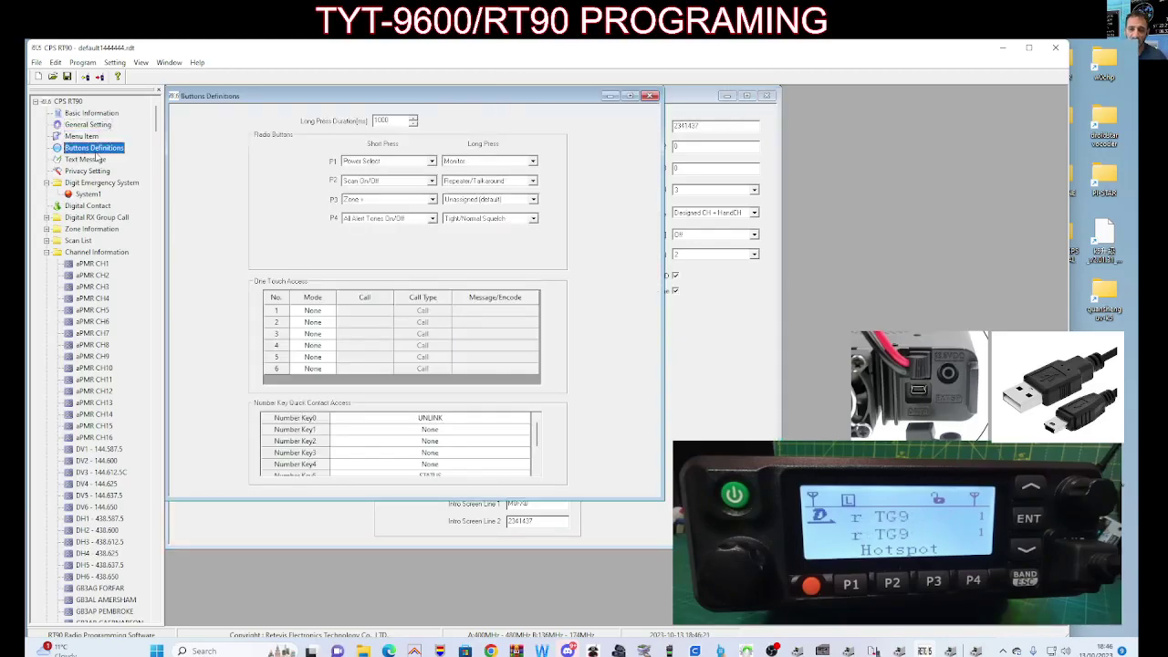
{"action": "double_click", "coordinate": [91, 161]}
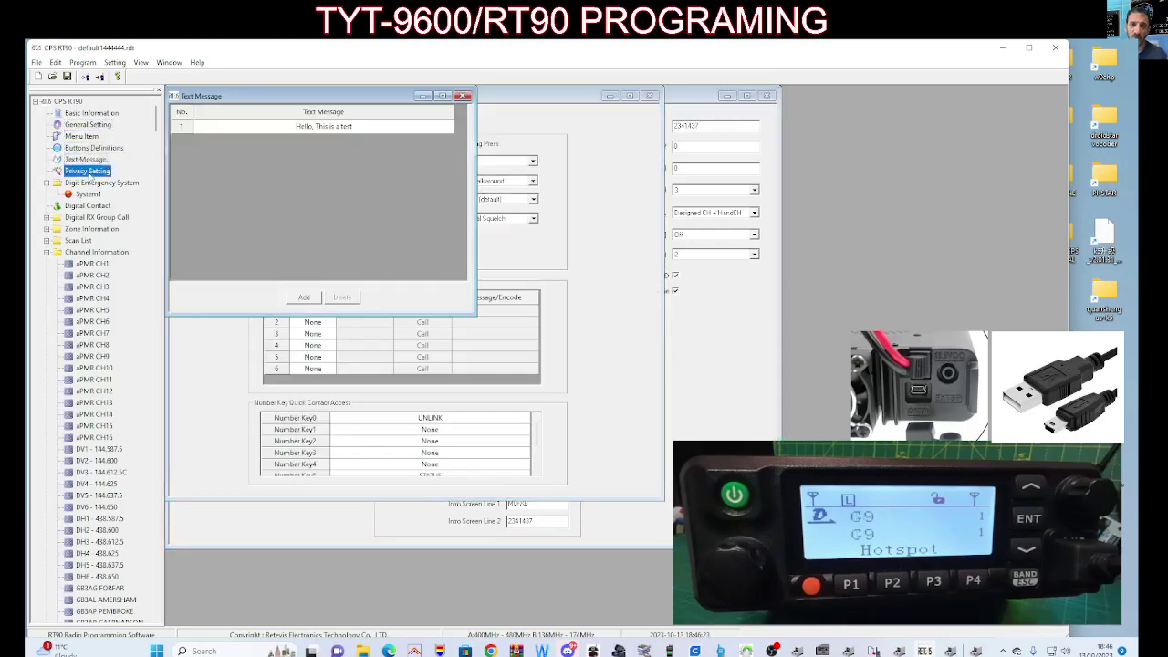
{"action": "left_click", "coordinate": [92, 182]}
{"action": "left_click", "coordinate": [88, 229]}
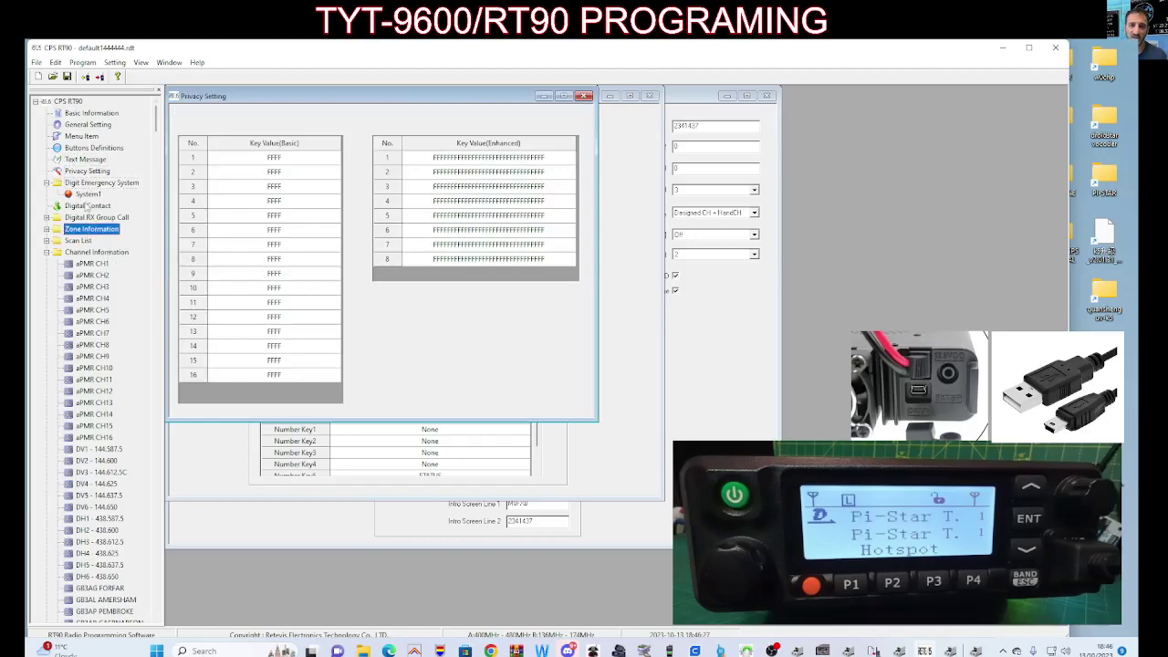
Add a new digital contact in row 36 and rename it CHAT3.
{"action": "left_click", "coordinate": [87, 206]}
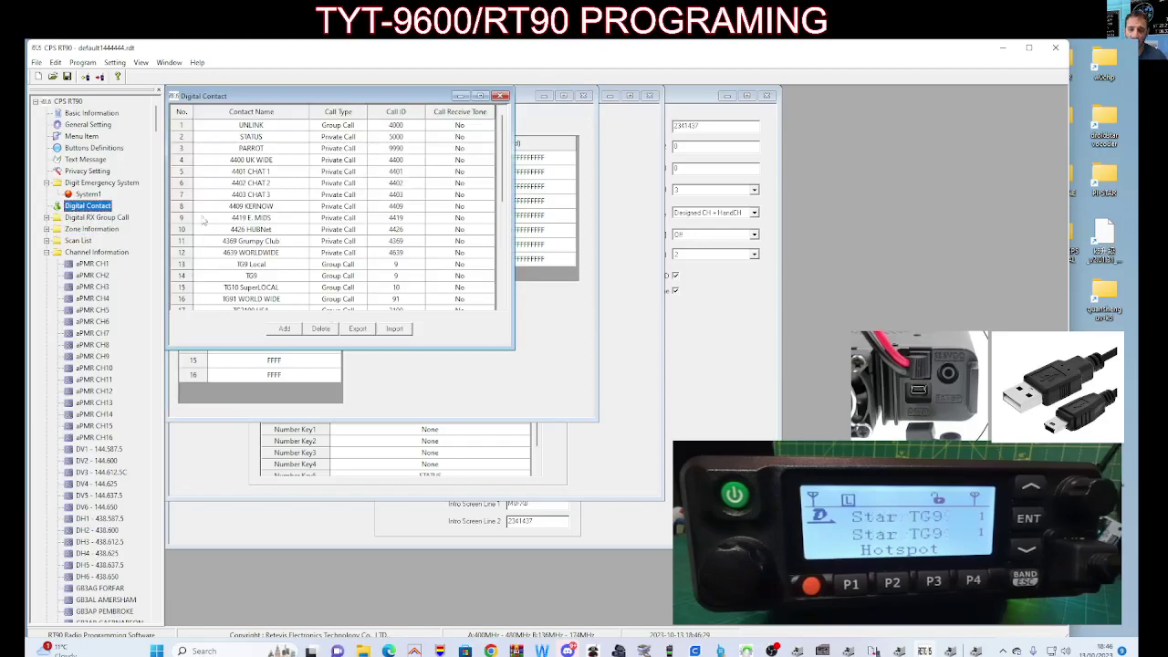
{"action": "scroll", "coordinate": [283, 195], "scroll_direction": "down", "scroll_amount": 3}
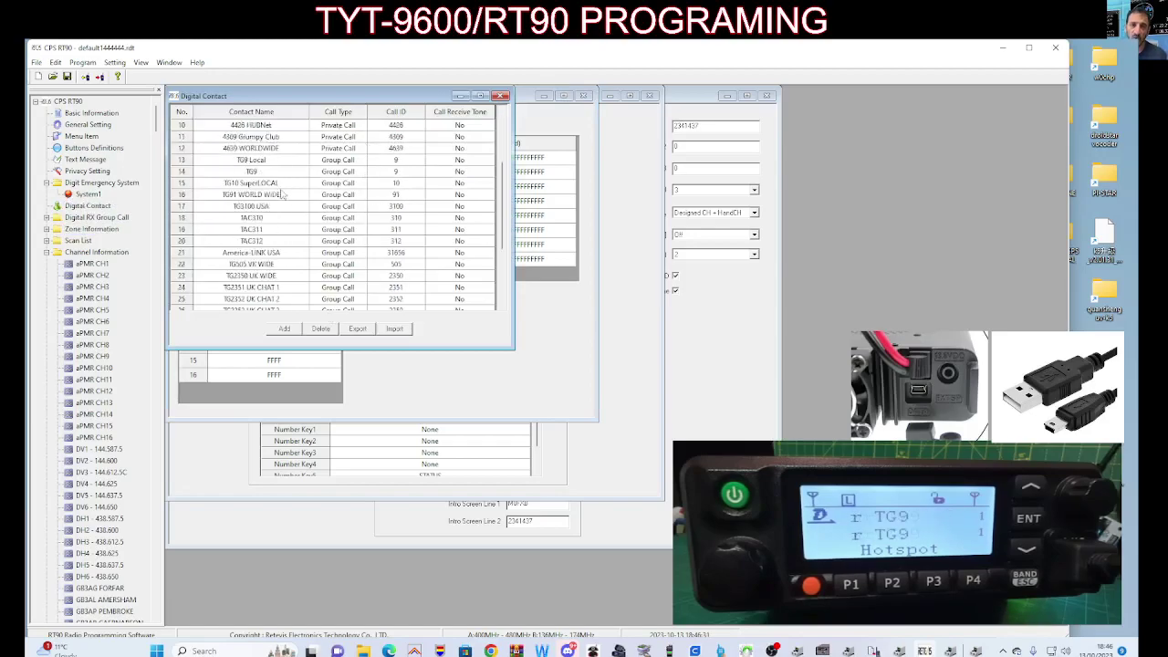
{"action": "scroll", "coordinate": [283, 195], "scroll_direction": "up", "scroll_amount": 3}
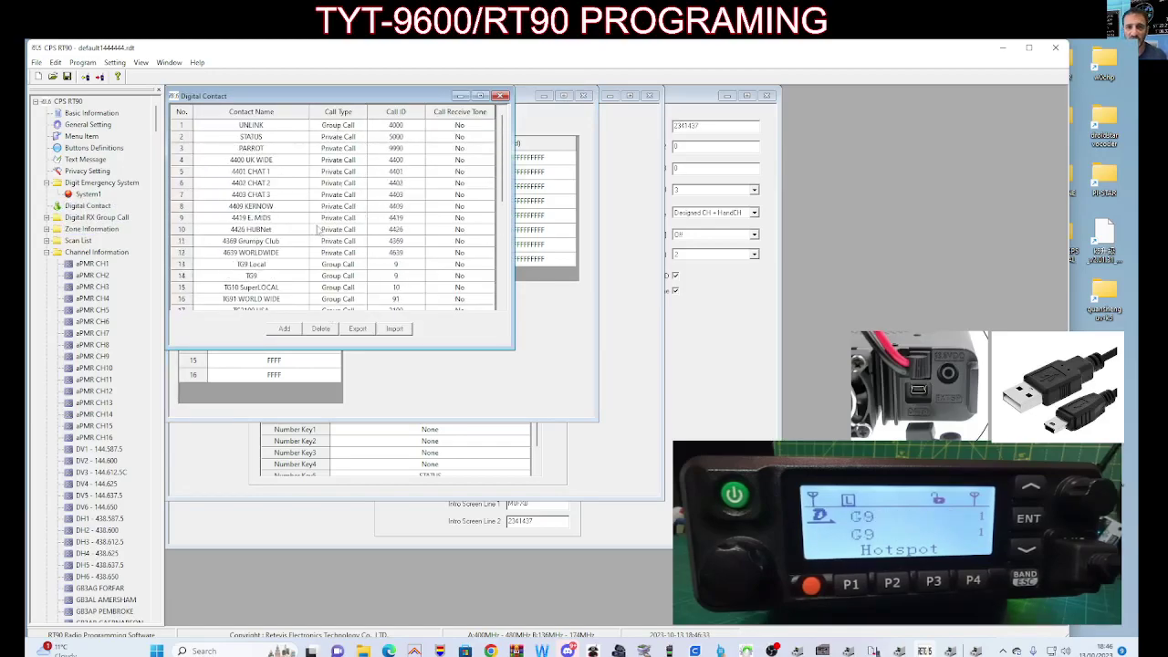
{"action": "scroll", "coordinate": [294, 219], "scroll_direction": "down", "scroll_amount": 3}
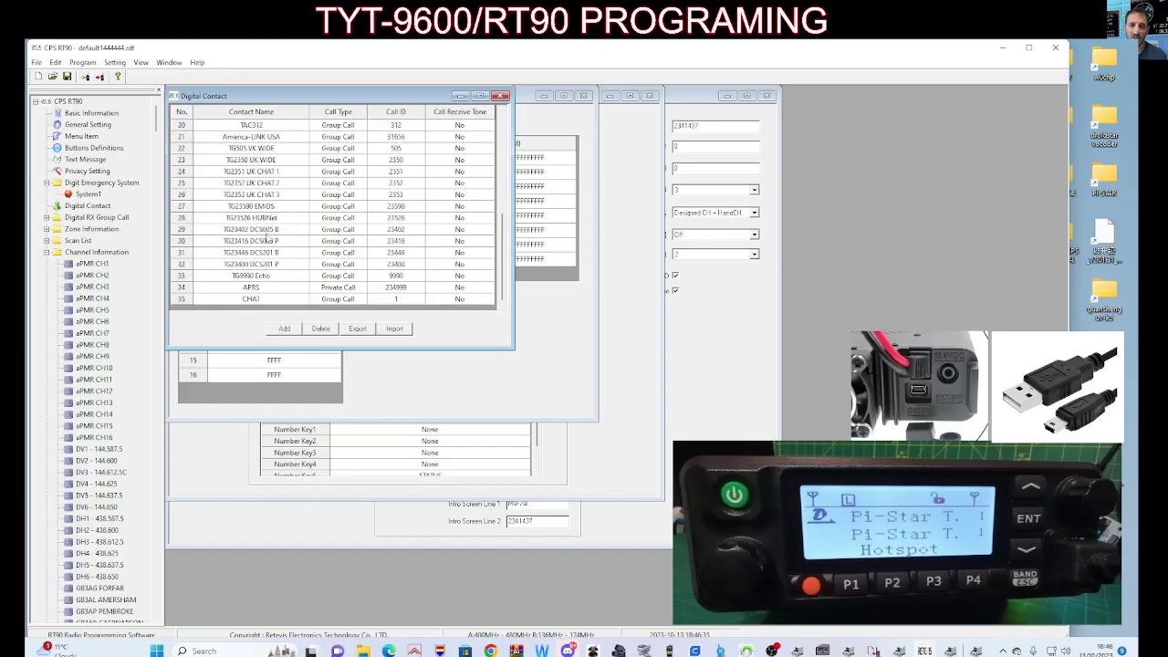
{"action": "scroll", "coordinate": [266, 240], "scroll_direction": "up", "scroll_amount": 3}
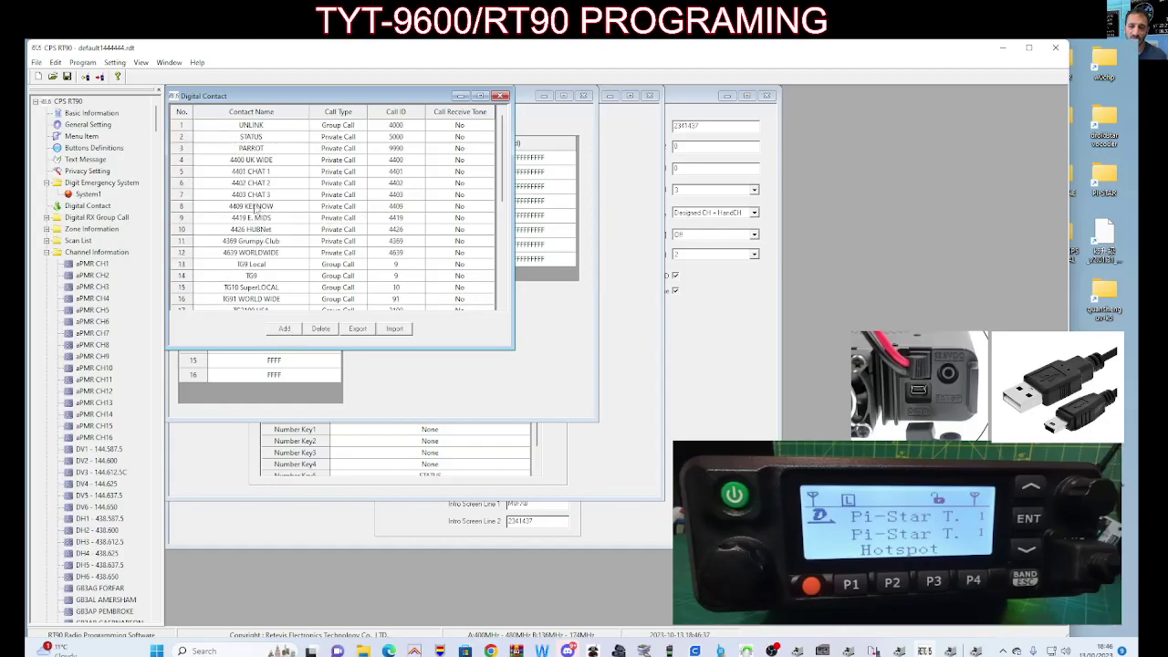
{"action": "scroll", "coordinate": [273, 305], "scroll_direction": "down", "scroll_amount": 6}
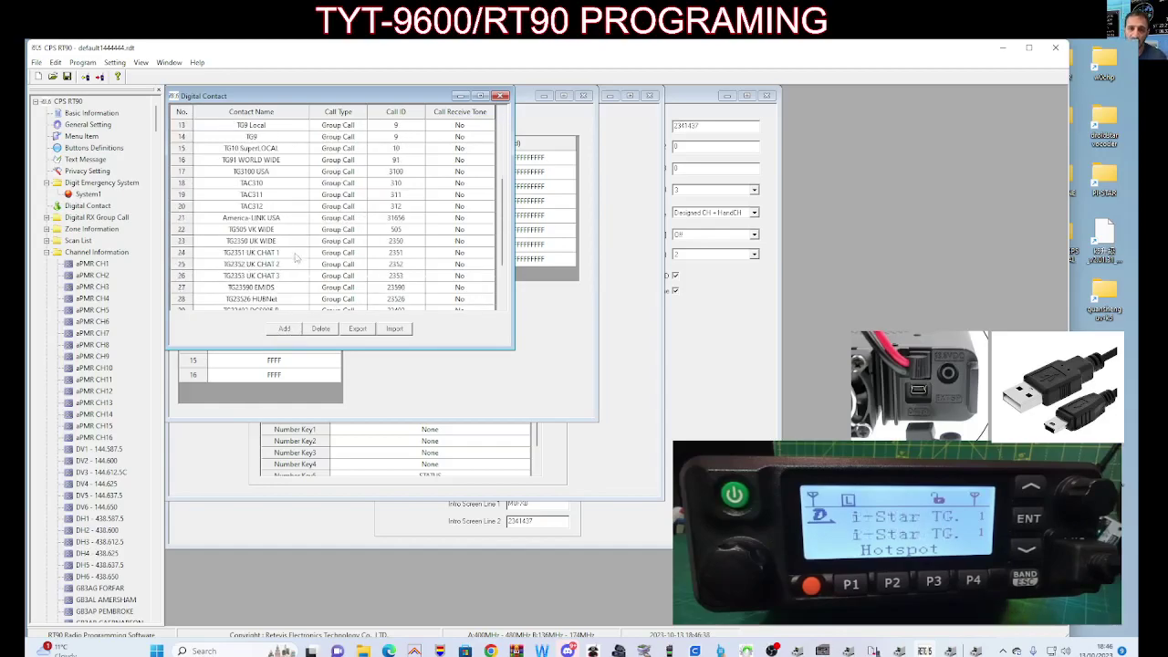
{"action": "left_click", "coordinate": [284, 330]}
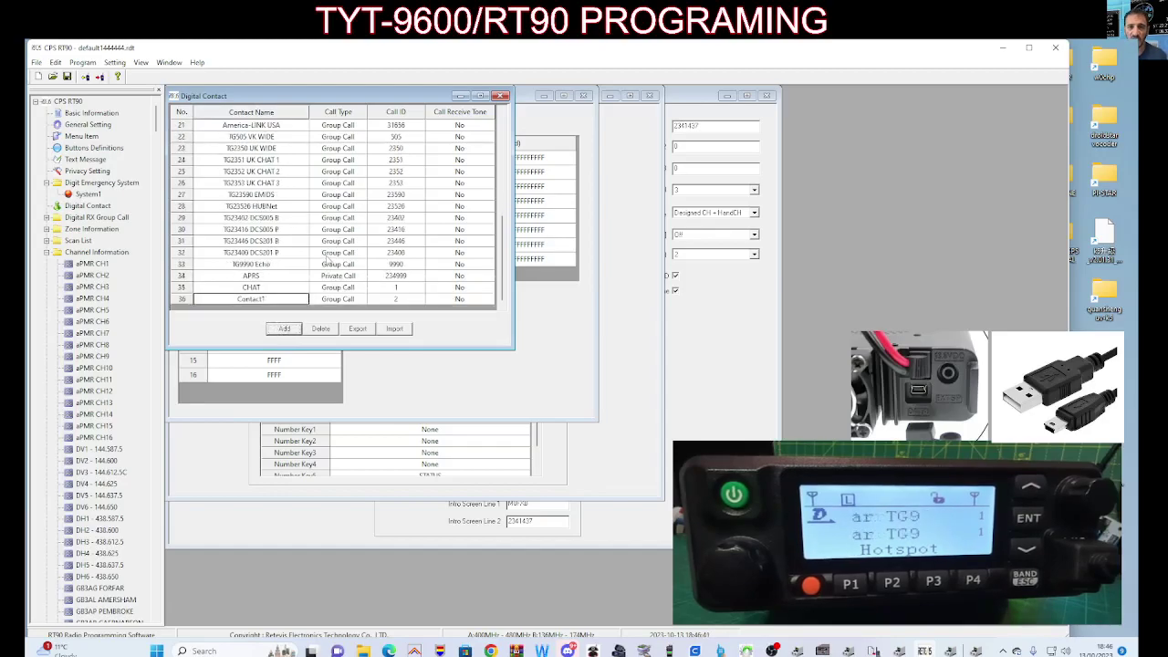
{"action": "double_click", "coordinate": [261, 299]}
{"action": "key", "text": "BackSpace"}
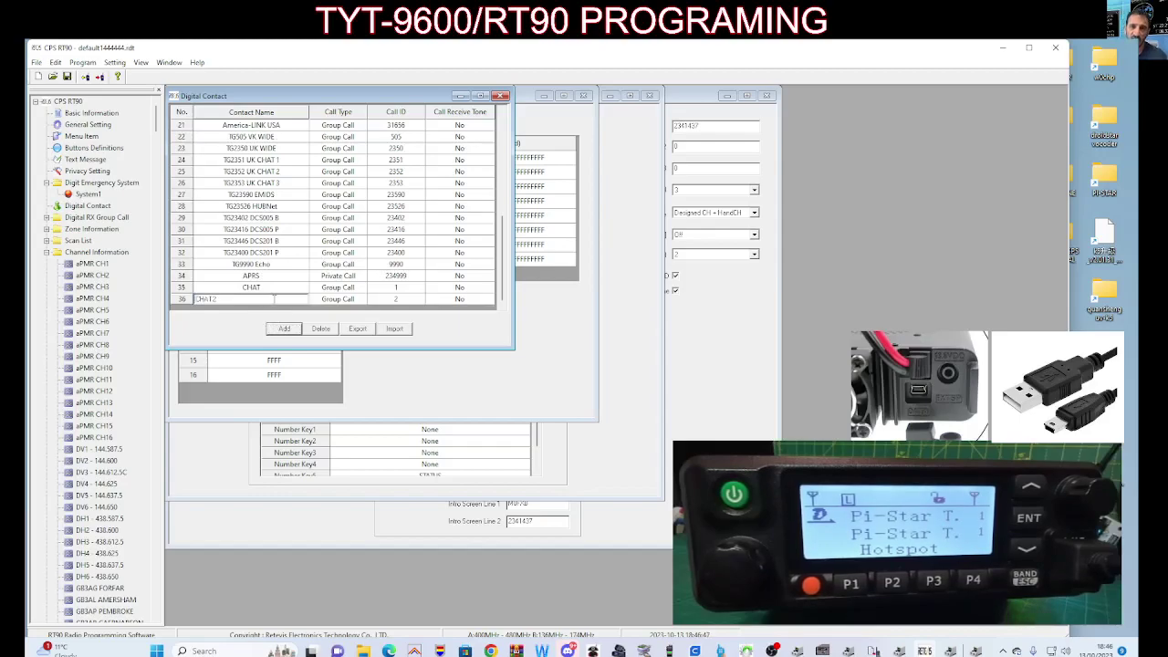
{"action": "type", "text": "3"}
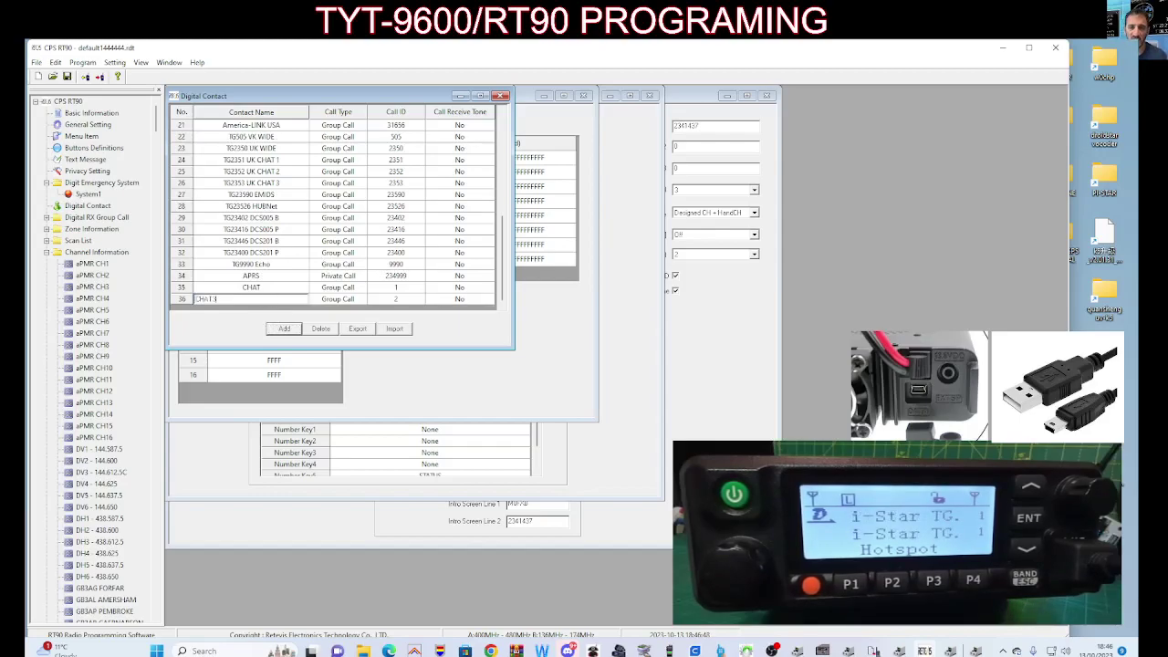
{"action": "left_click", "coordinate": [343, 306]}
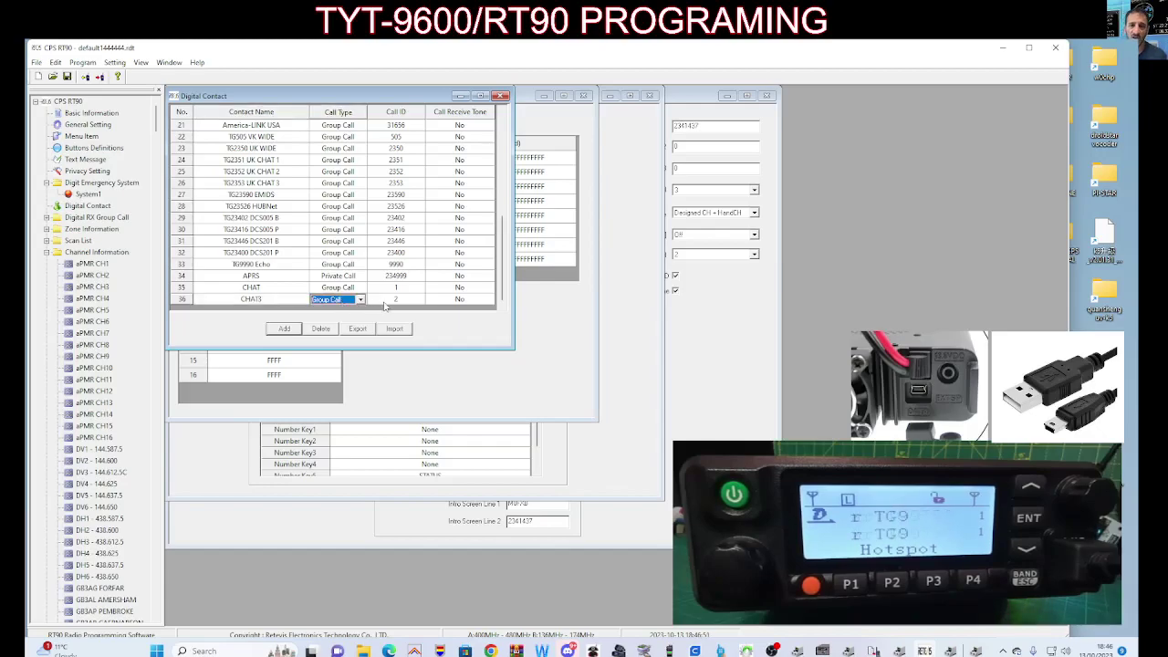
Give CHAT3 Call ID 2353, dismiss the duplicate-ID error, and close the contact list.
{"action": "left_click", "coordinate": [383, 300]}
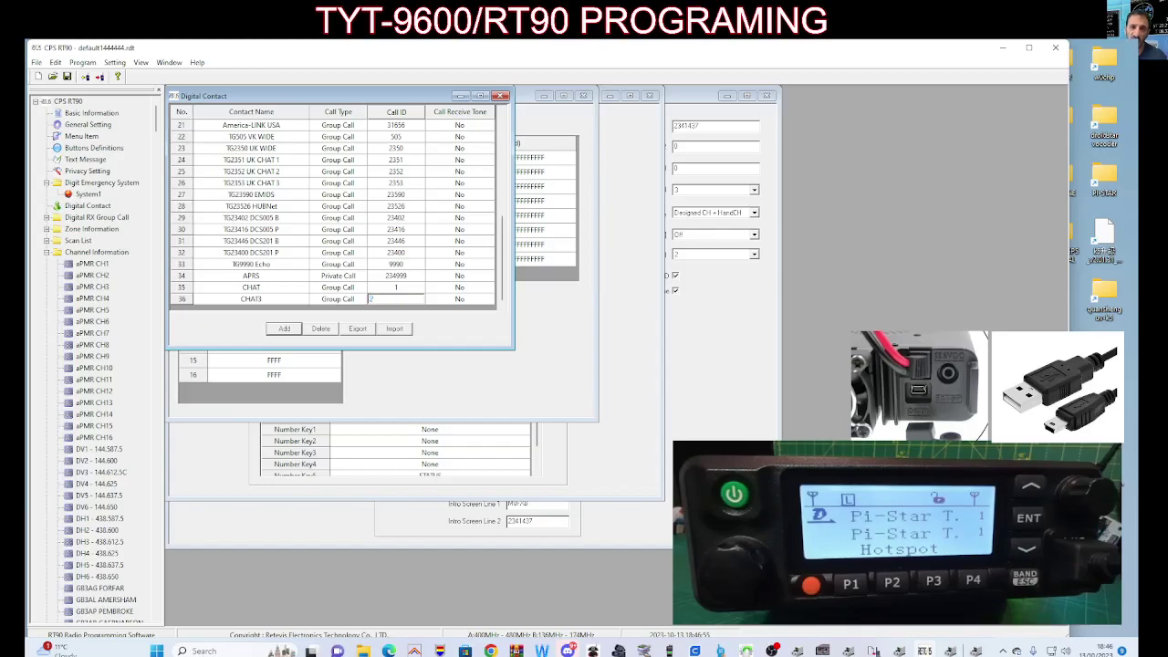
{"action": "type", "text": "2353"}
{"action": "left_click", "coordinate": [272, 301]}
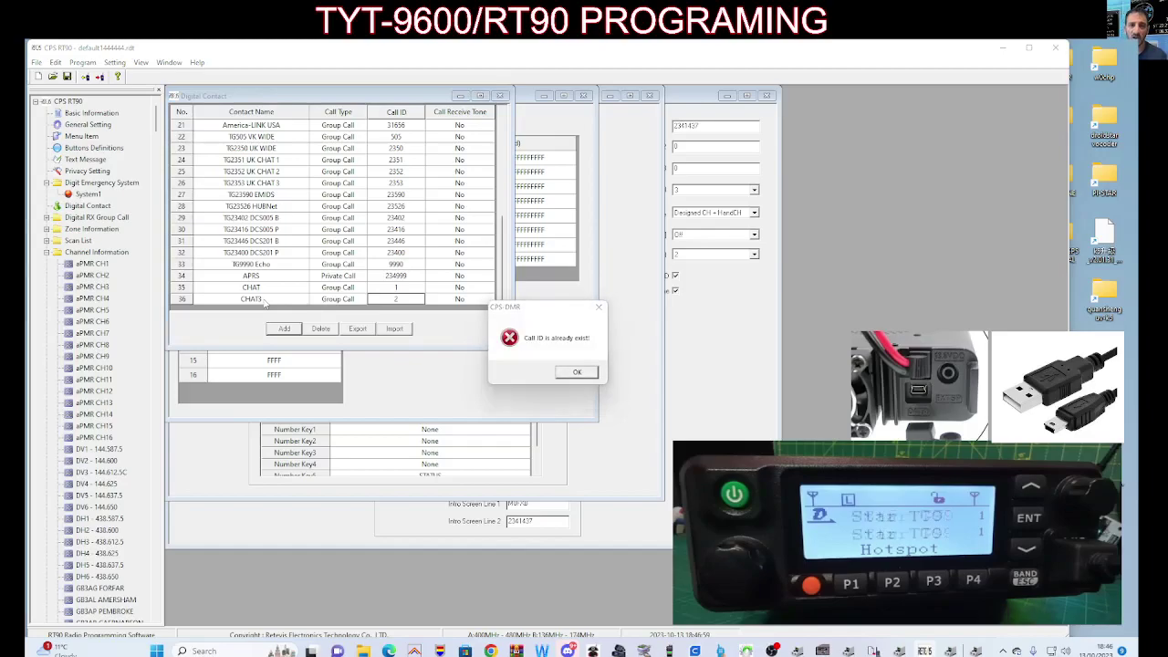
{"action": "left_click", "coordinate": [577, 373]}
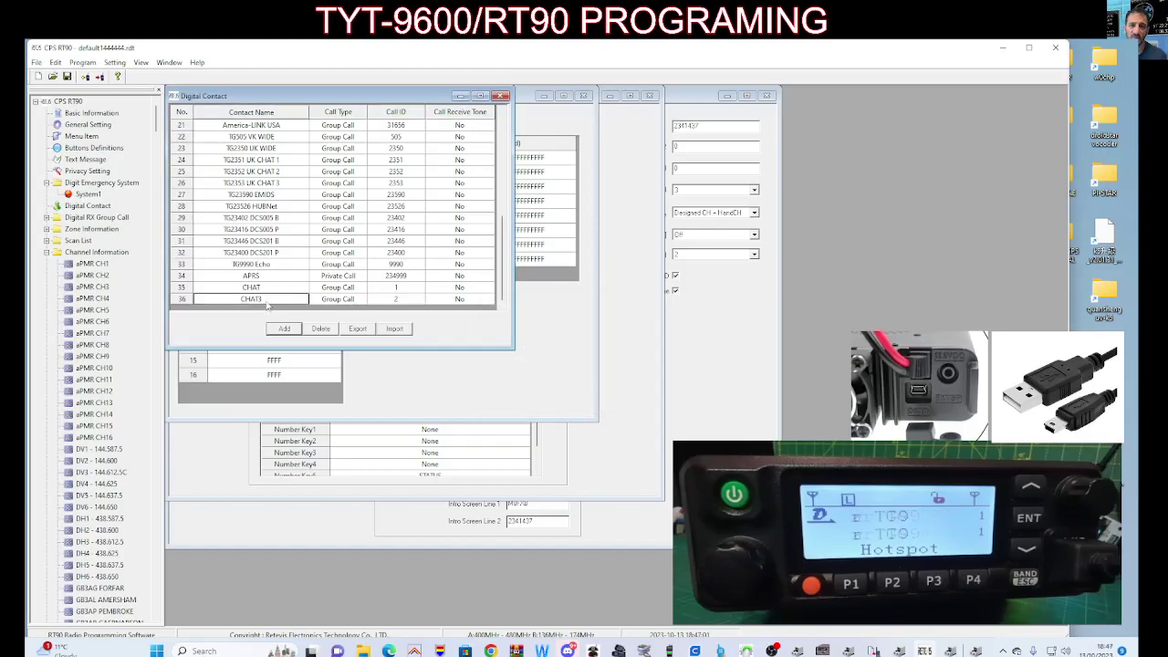
{"action": "double_click", "coordinate": [396, 299]}
{"action": "type", "text": "23"}
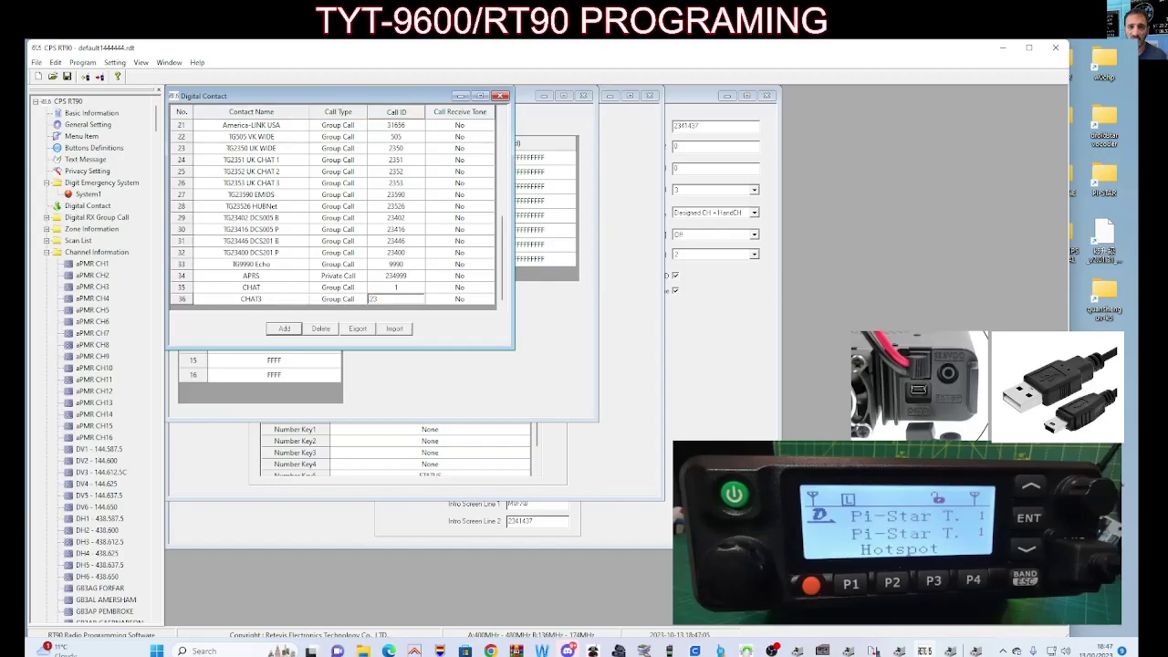
{"action": "type", "text": "53"}
{"action": "key", "text": "Return"}
{"action": "key", "text": "Return"}
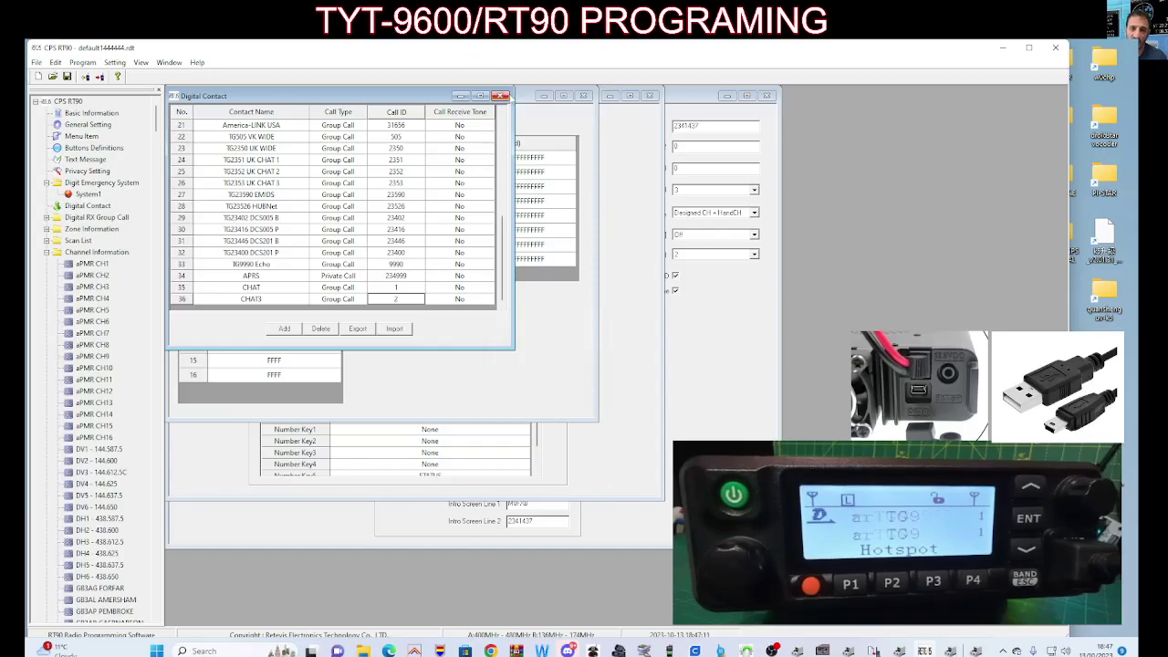
{"action": "left_click", "coordinate": [501, 96]}
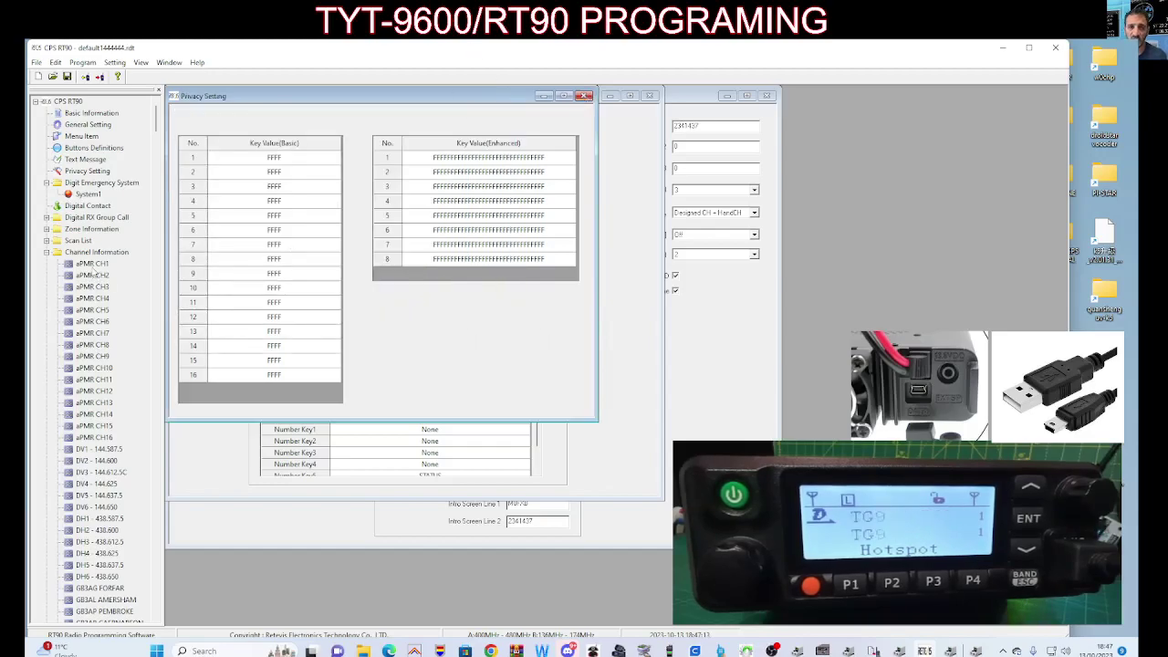
{"action": "left_click", "coordinate": [78, 255]}
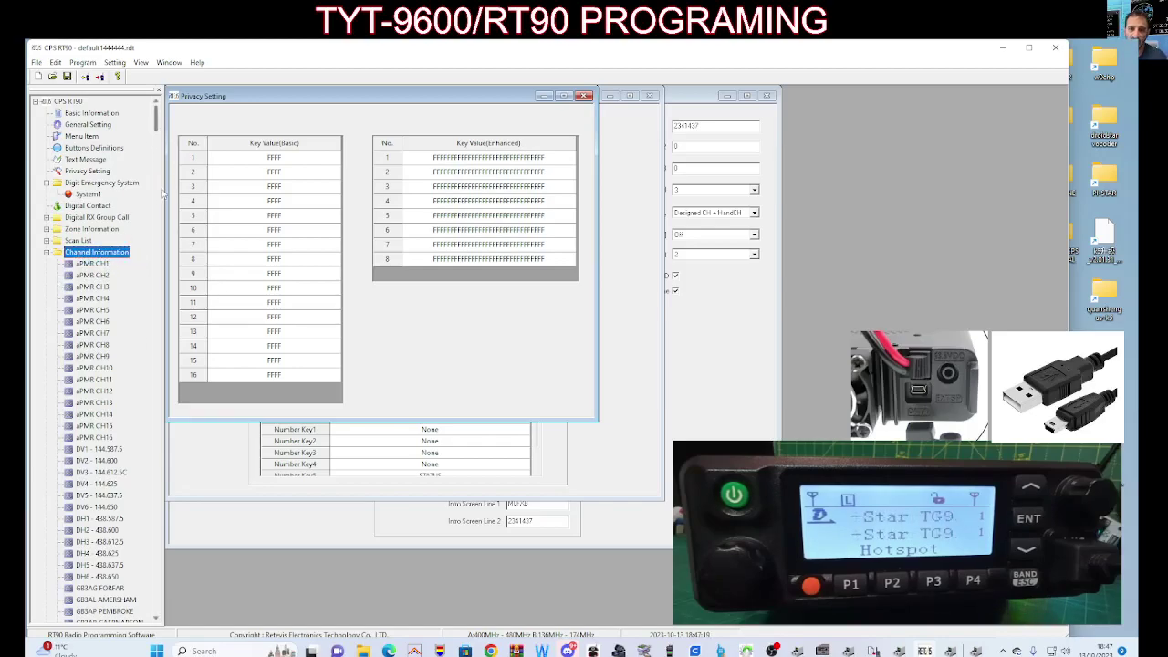
{"action": "left_click_drag", "start_coordinate": [159, 127], "coordinate": [140, 593]}
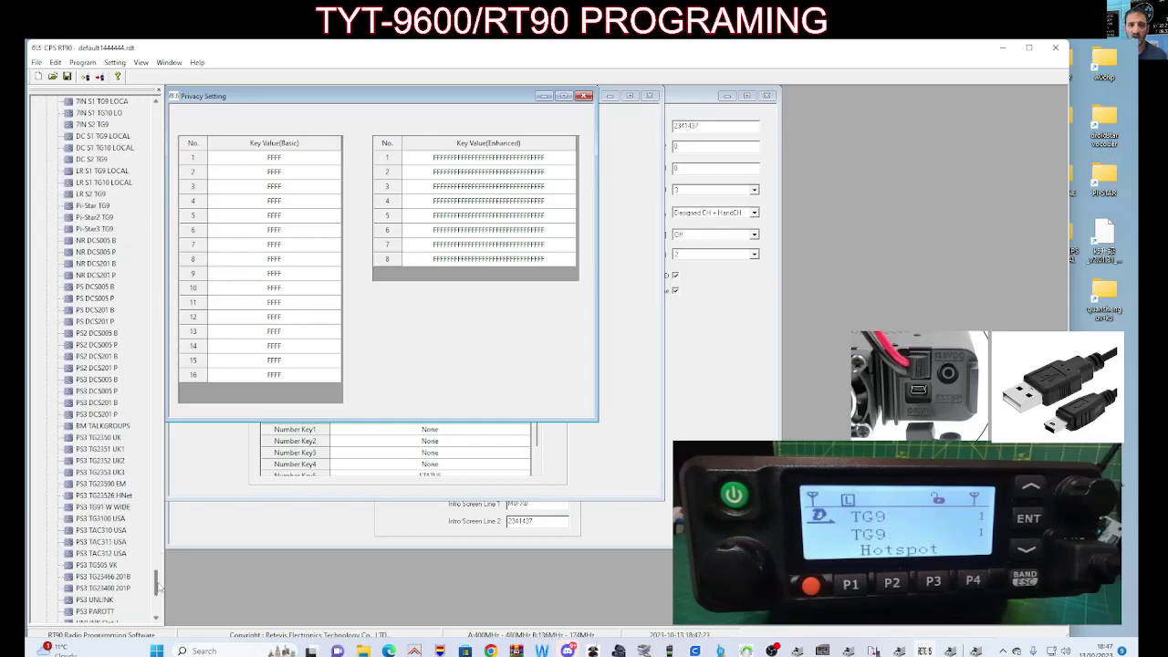
{"action": "scroll", "coordinate": [91, 589], "scroll_direction": "down", "scroll_amount": 10}
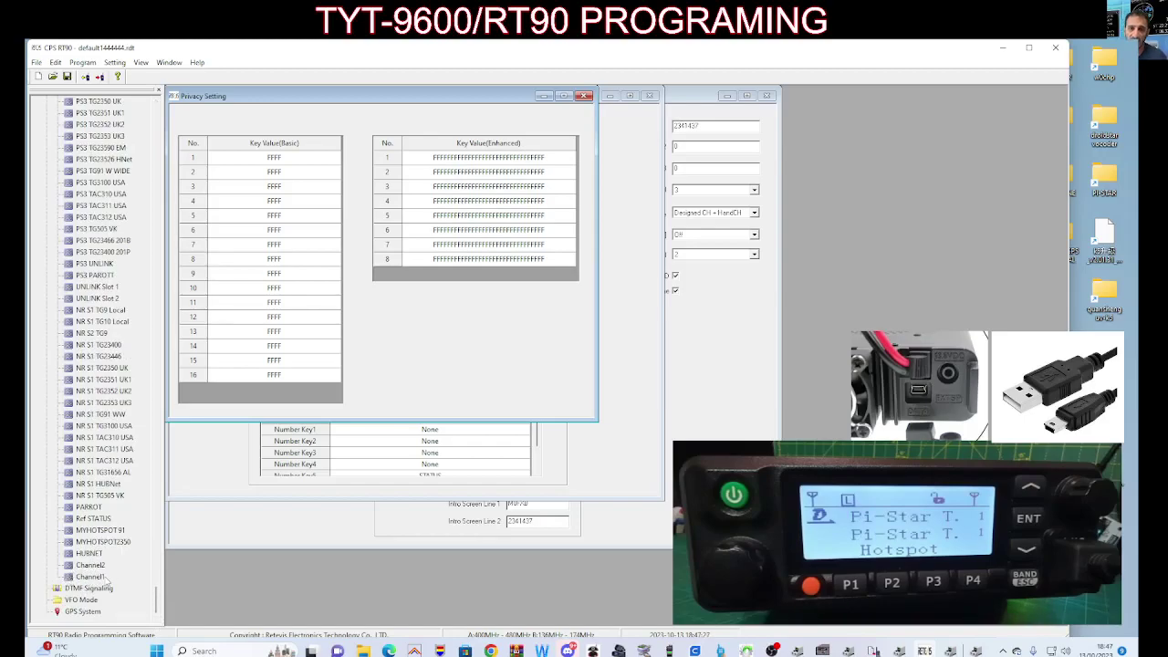
Keep Channel2 in Analog mode and rename it GB3WR.
{"action": "double_click", "coordinate": [88, 566]}
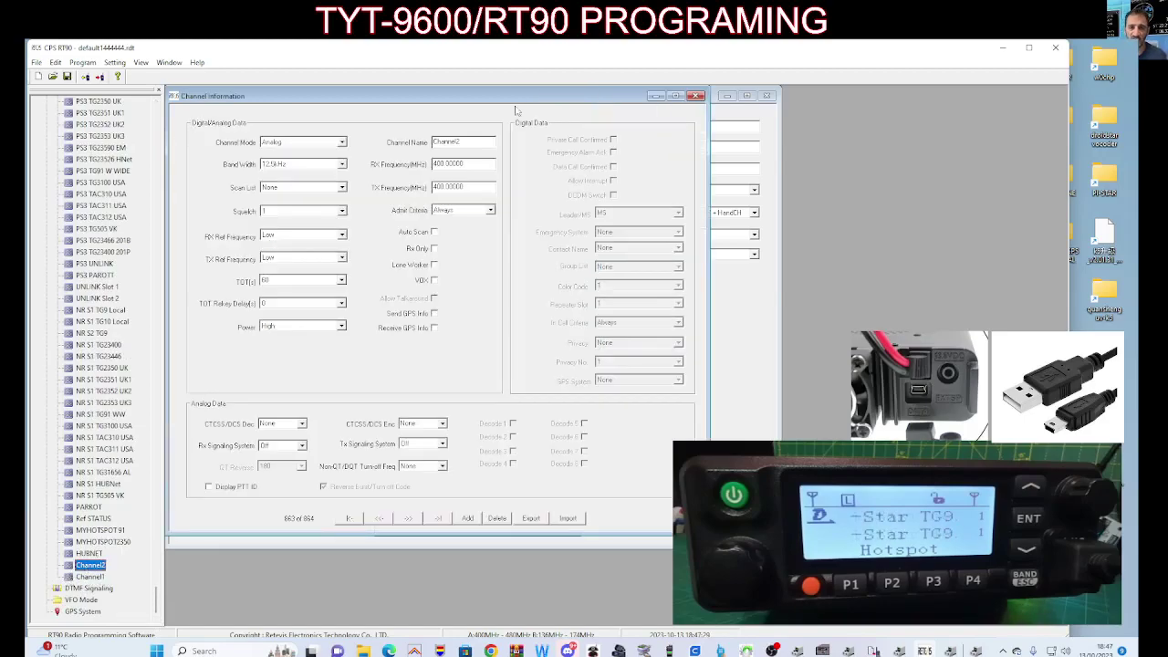
{"action": "left_click", "coordinate": [342, 143]}
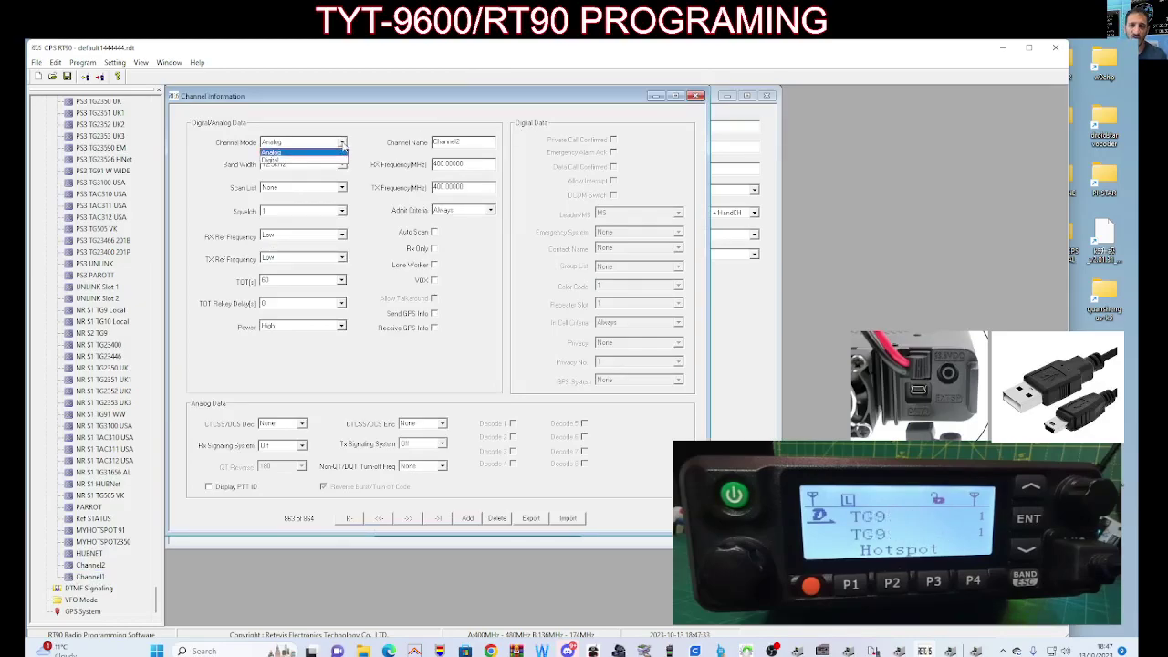
{"action": "left_click", "coordinate": [342, 143]}
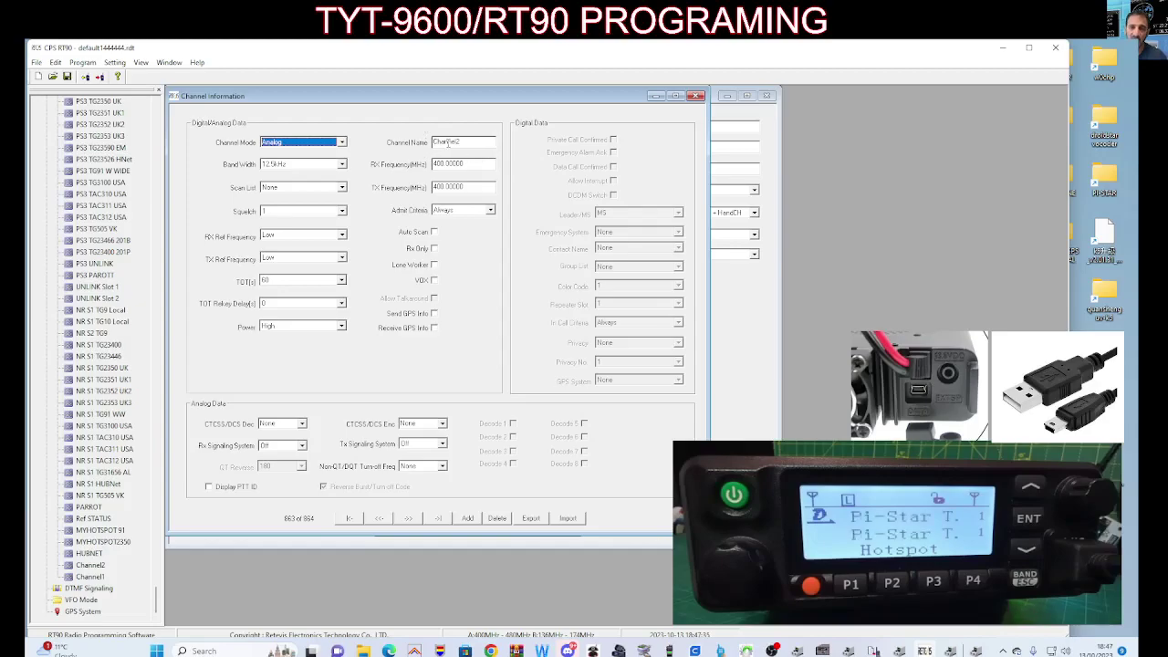
{"action": "left_click_drag", "start_coordinate": [433, 142], "coordinate": [495, 138]}
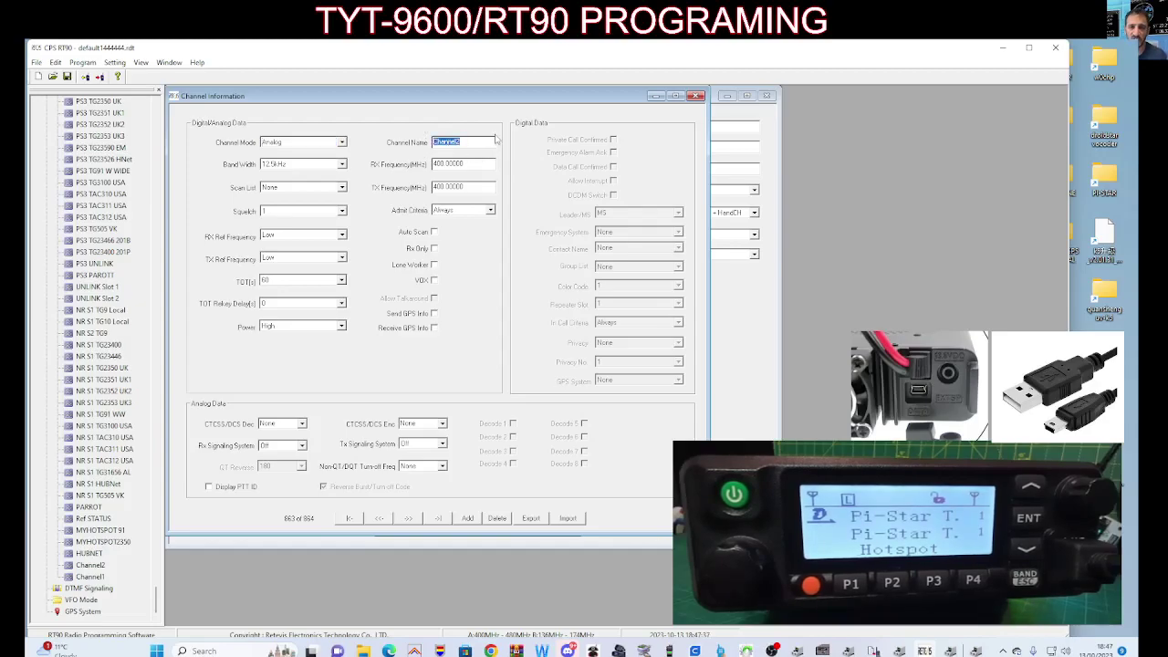
{"action": "type", "text": "GB"}
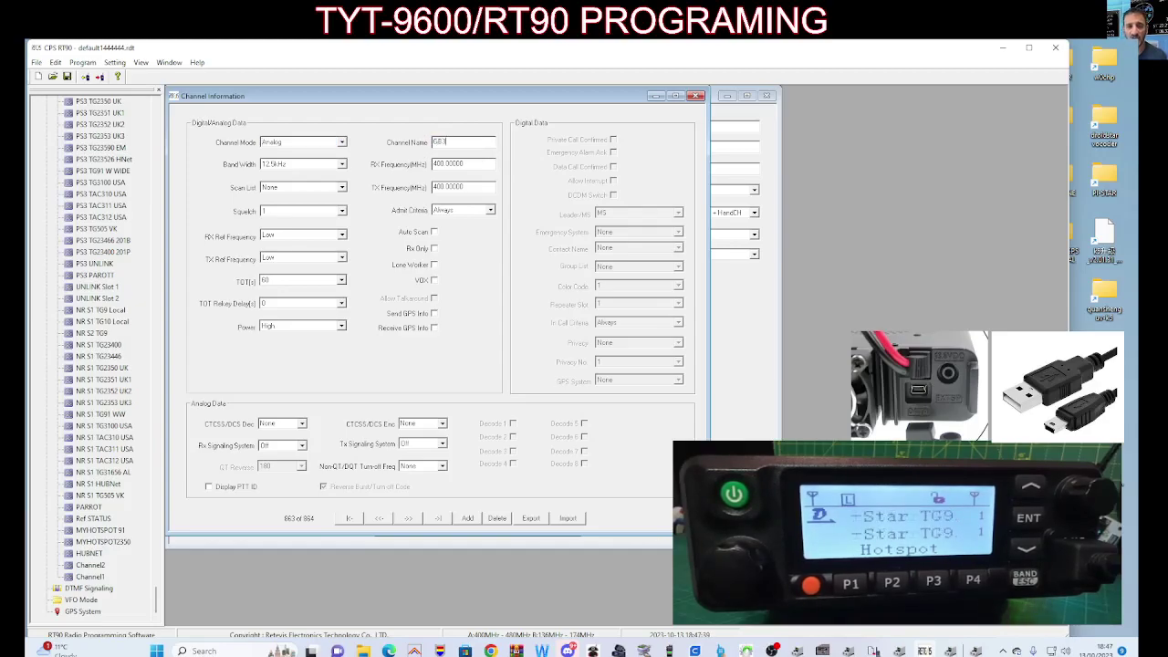
{"action": "type", "text": "3WR"}
{"action": "left_click", "coordinate": [456, 167]}
Set the receive frequency to 145.50000 and clear the old transmit frequency.
{"action": "double_click", "coordinate": [456, 166]}
{"action": "type", "text": "145.500"}
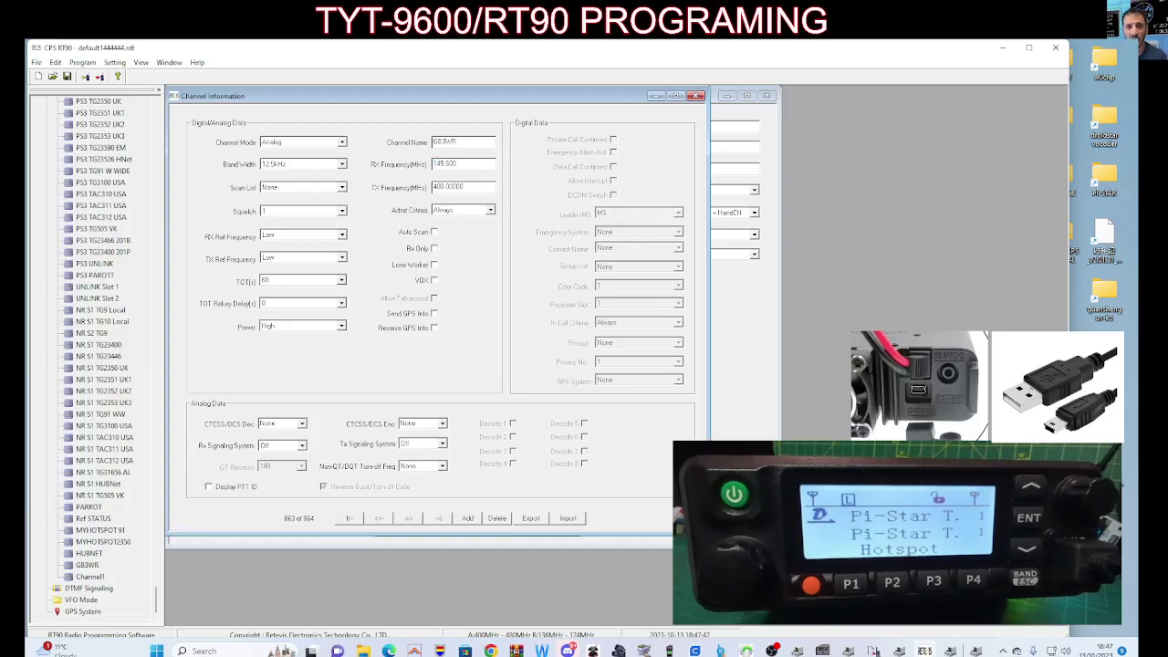
{"action": "left_click", "coordinate": [480, 186]}
{"action": "double_click", "coordinate": [480, 186]}
{"action": "key", "text": "BackSpace"}
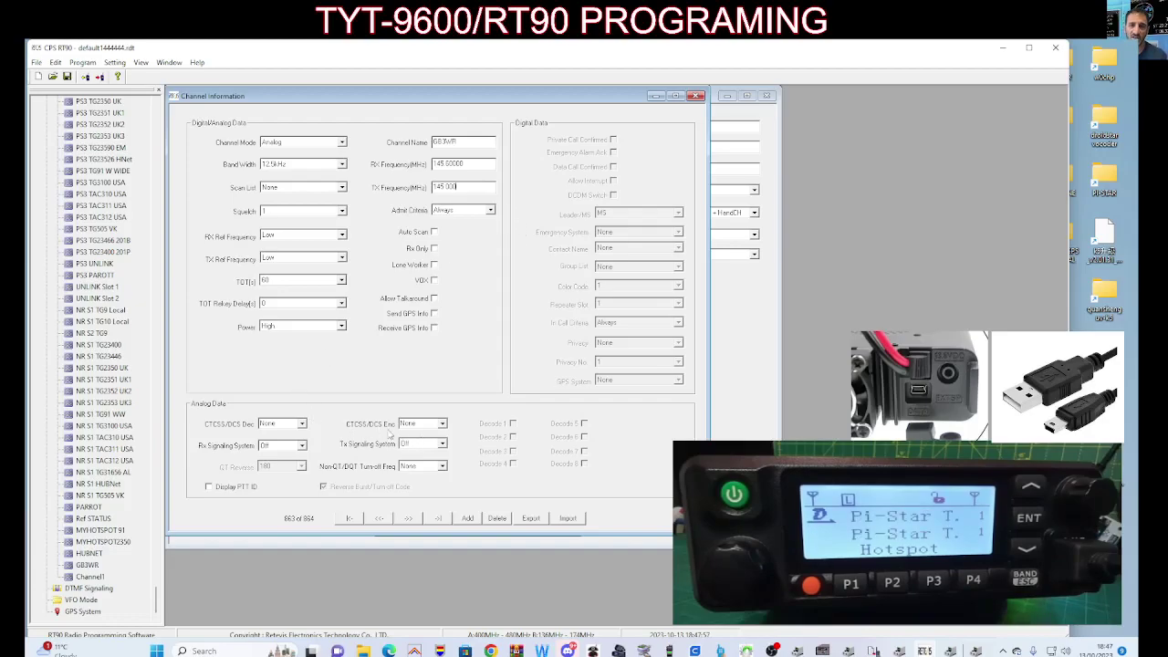
Set transmit frequency 145.00000, encode tone 94.8 and time-out timer 450 seconds.
{"action": "double_click", "coordinate": [442, 424]}
{"action": "left_click", "coordinate": [442, 424]}
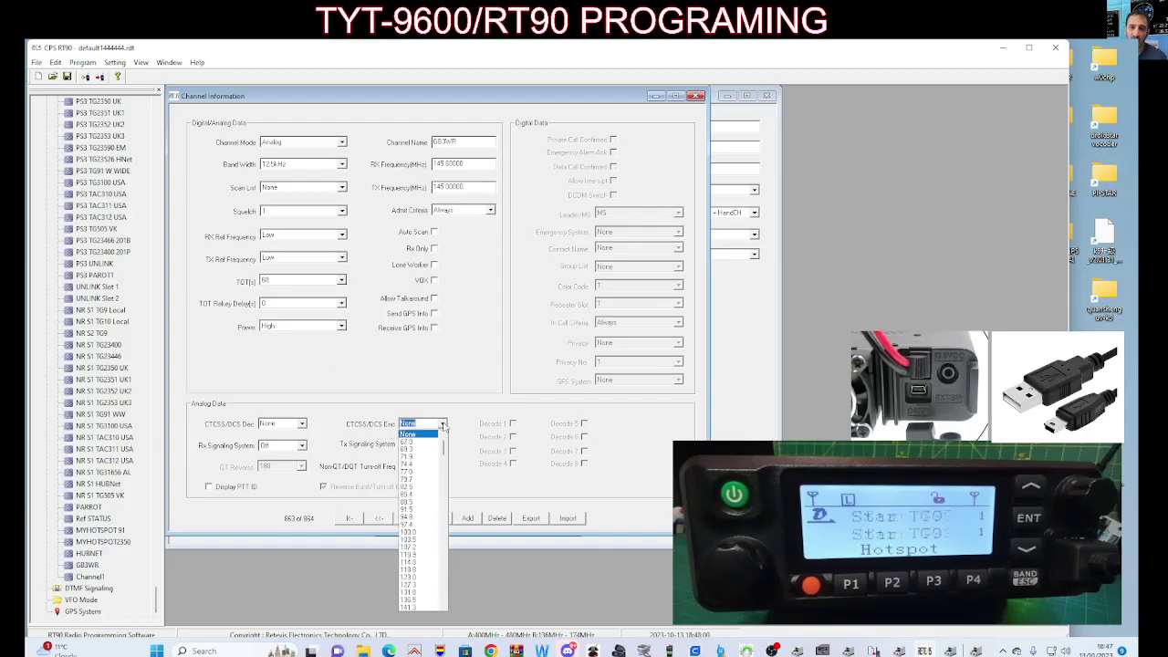
{"action": "left_click", "coordinate": [422, 516]}
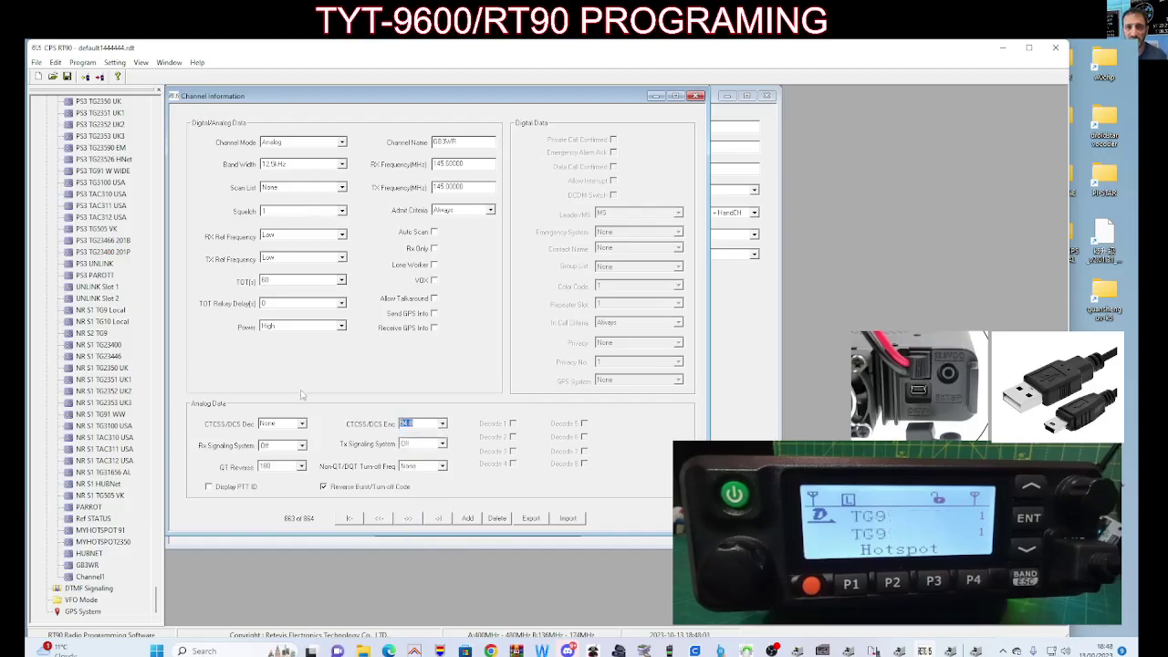
{"action": "left_click", "coordinate": [340, 281]}
{"action": "scroll", "coordinate": [343, 328], "scroll_direction": "down", "scroll_amount": 3}
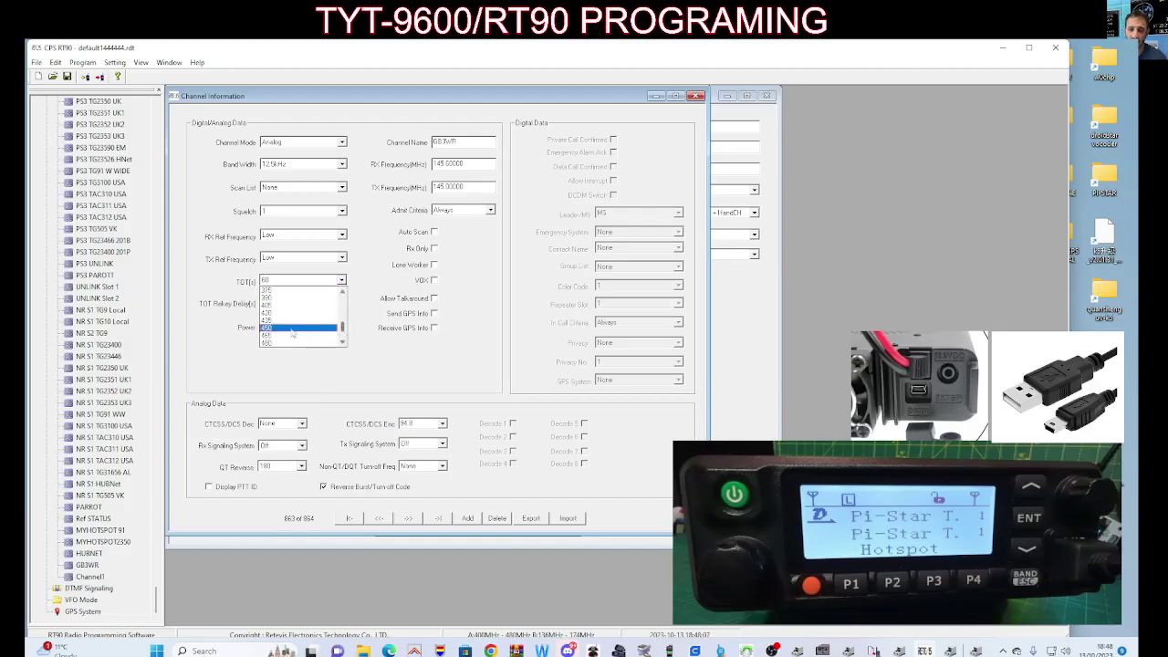
{"action": "left_click", "coordinate": [292, 334]}
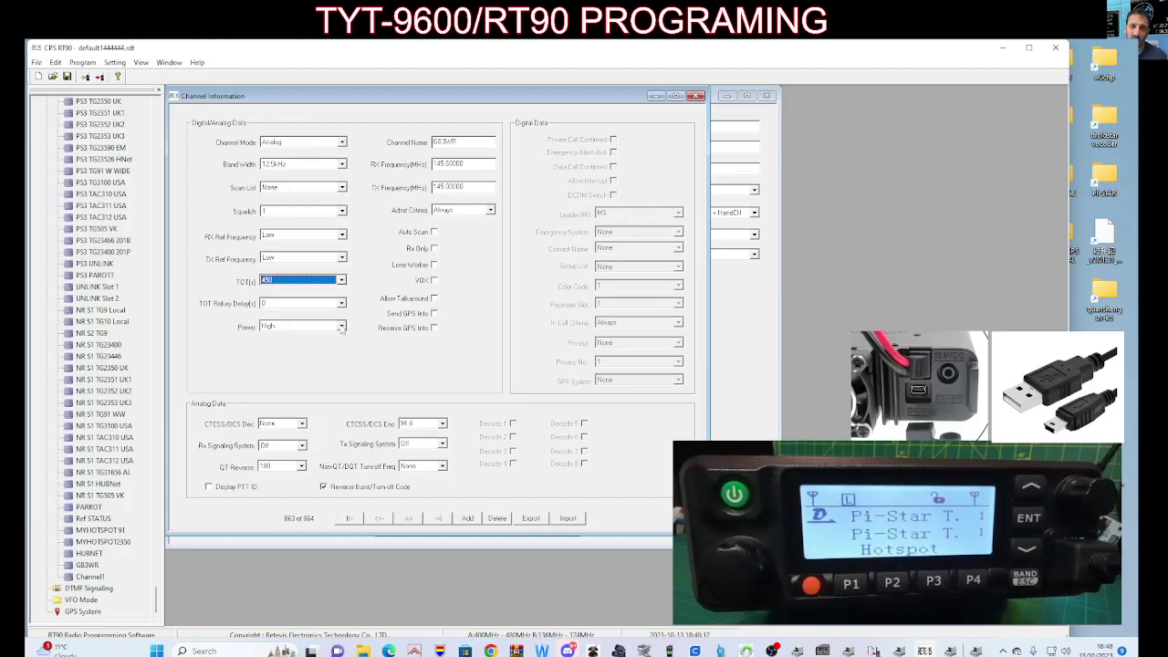
Set GB3WR's transmit power to Middle.
{"action": "left_click", "coordinate": [341, 327]}
{"action": "left_click", "coordinate": [341, 327]}
{"action": "left_click", "coordinate": [341, 328]}
{"action": "left_click", "coordinate": [341, 327]}
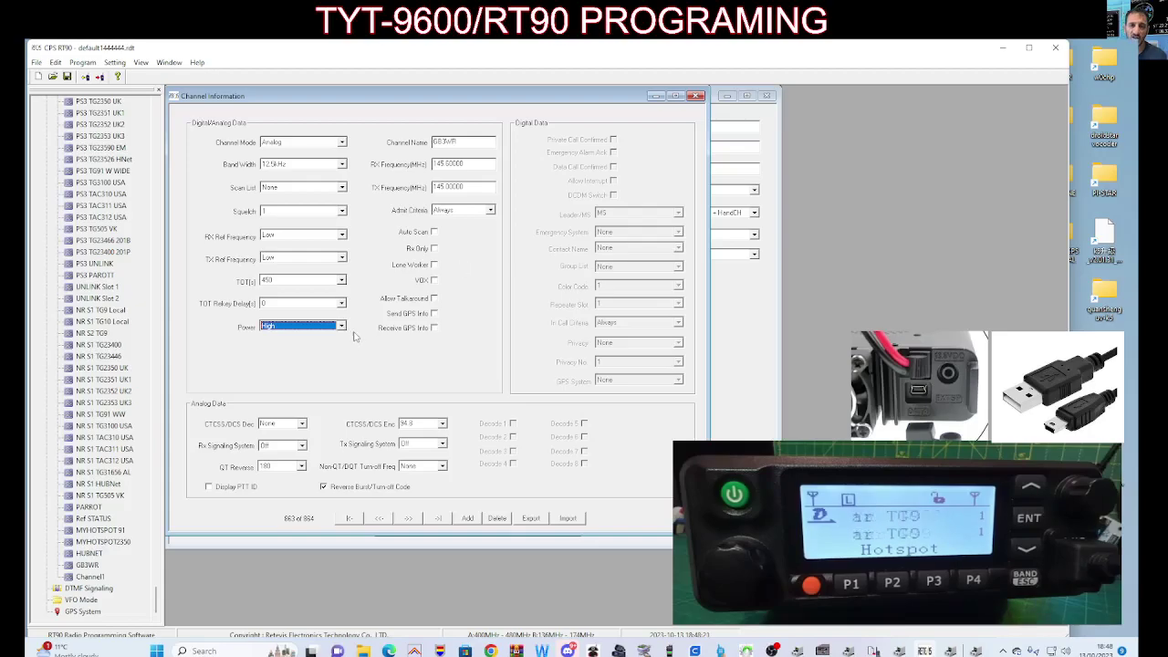
{"action": "left_click", "coordinate": [343, 328]}
{"action": "left_click", "coordinate": [295, 353]}
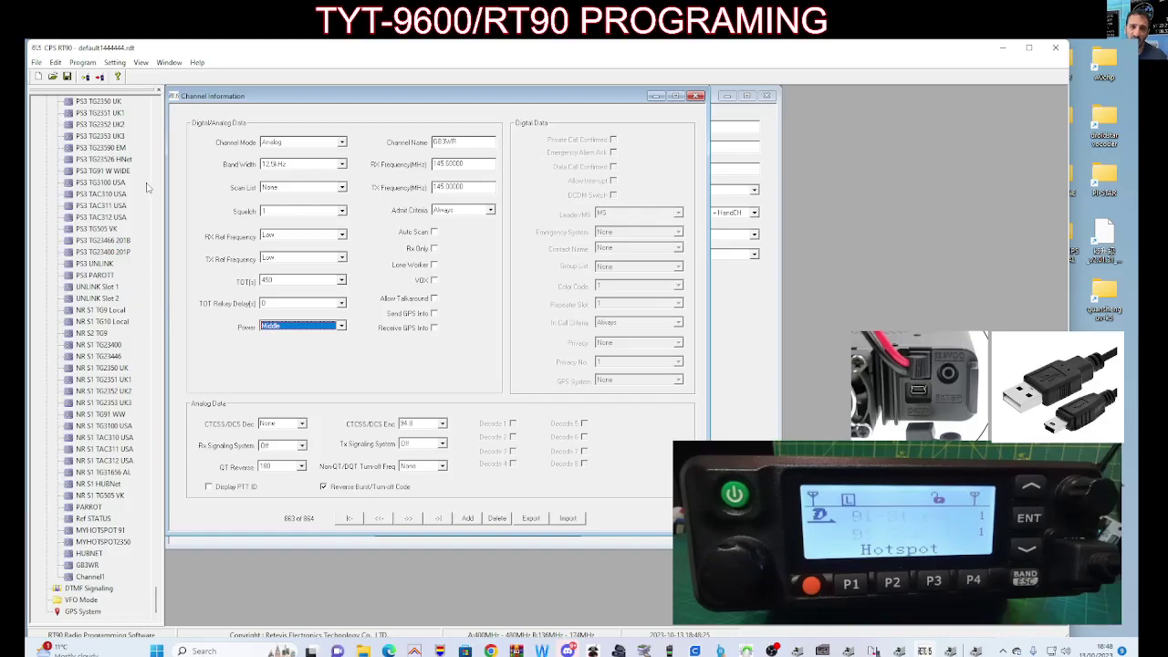
{"action": "left_click_drag", "start_coordinate": [155, 597], "coordinate": [155, 116]}
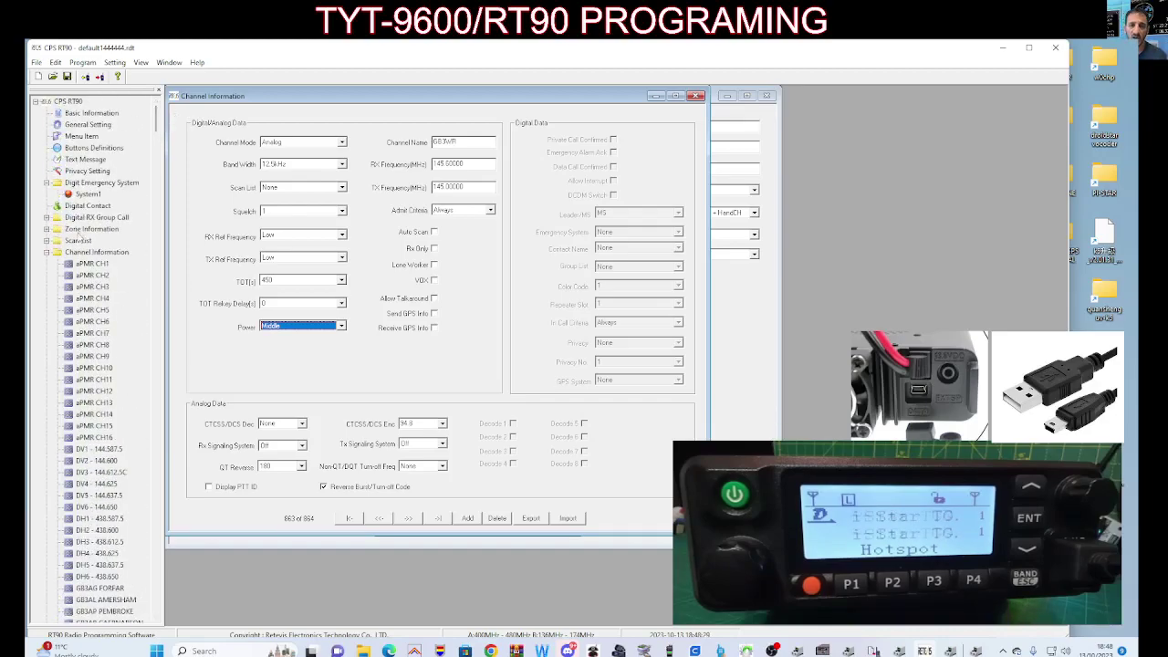
Open the HUBNET & FAVS zone and add GB3WR to Channel Member A.
{"action": "double_click", "coordinate": [88, 229]}
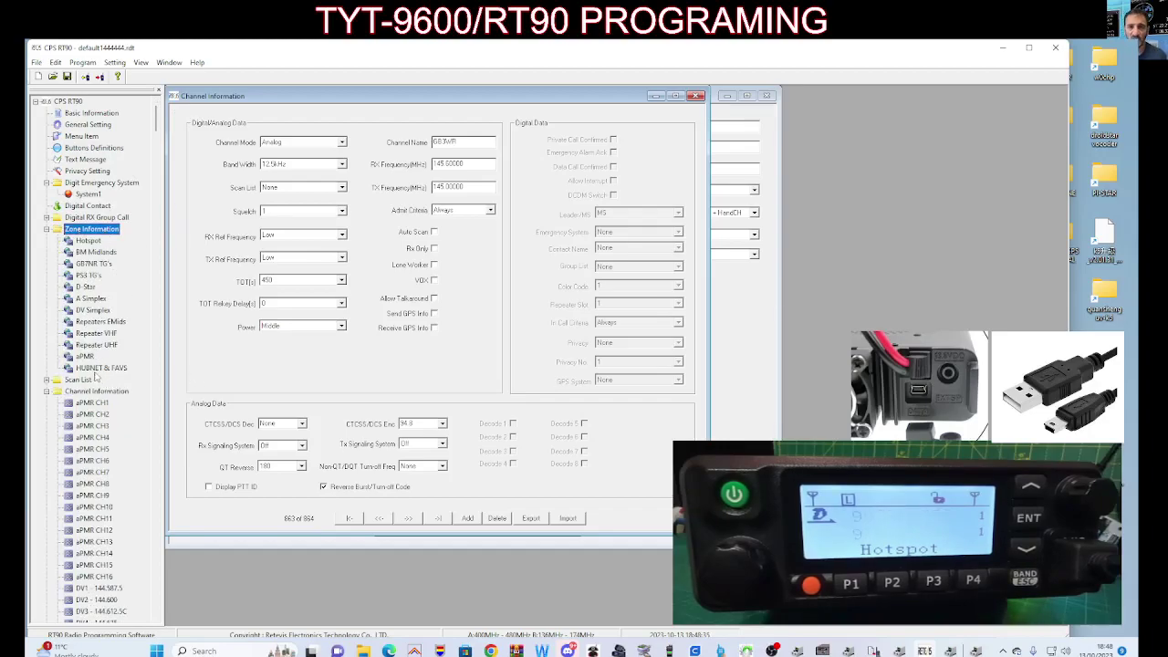
{"action": "double_click", "coordinate": [97, 369]}
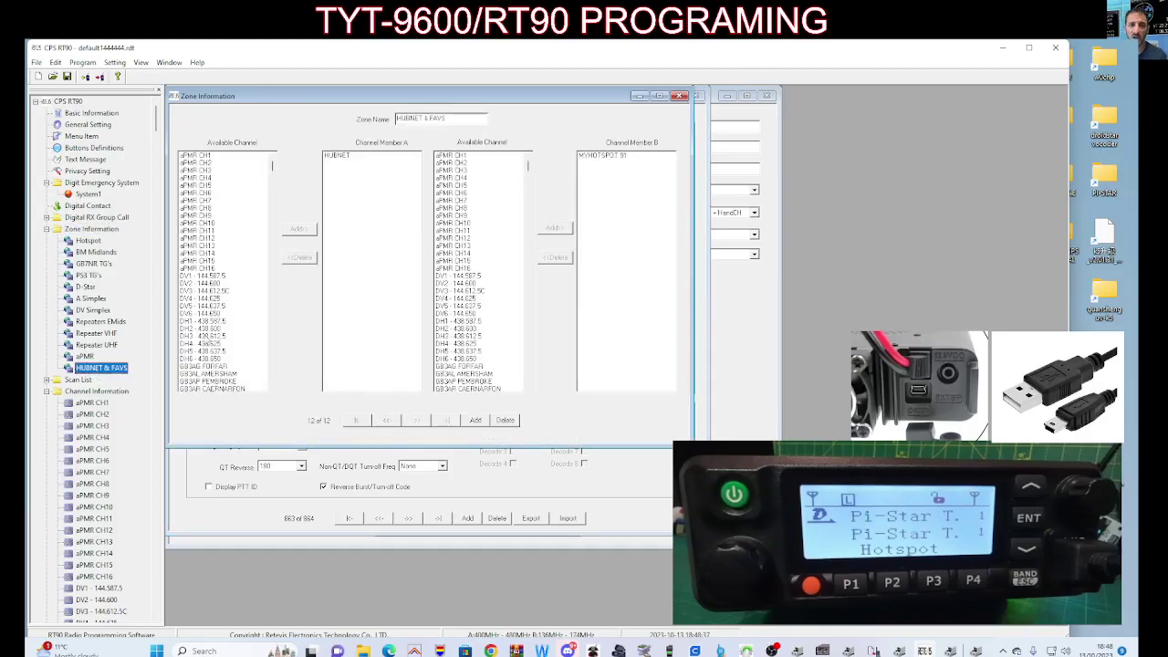
{"action": "left_click_drag", "start_coordinate": [272, 166], "coordinate": [265, 400]}
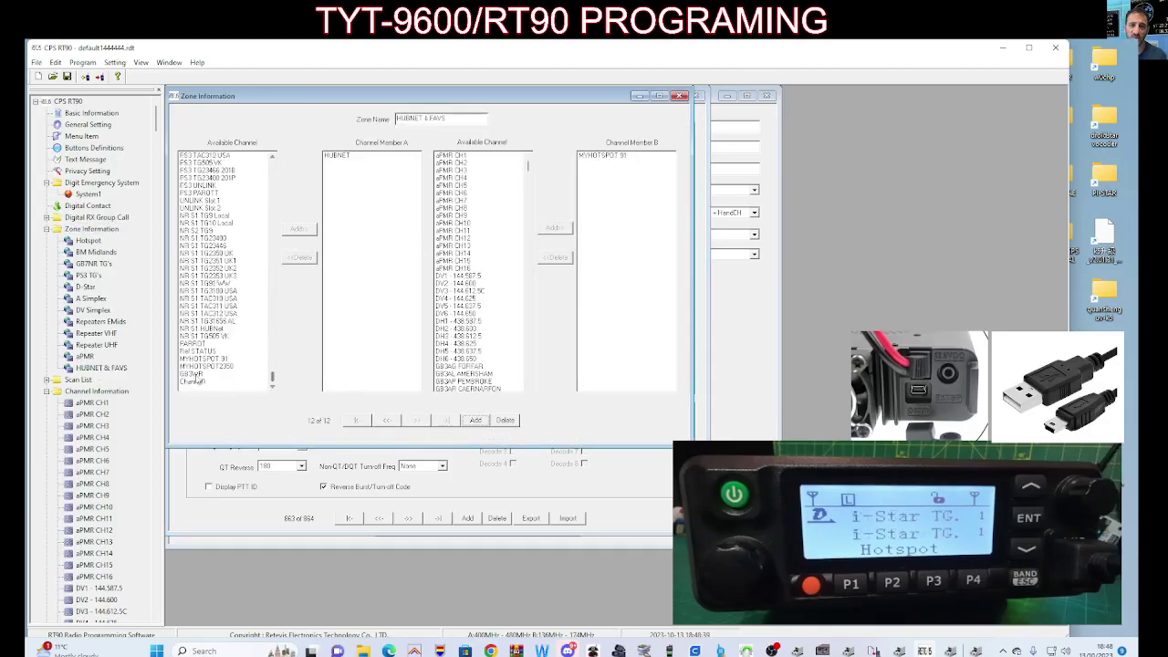
{"action": "left_click", "coordinate": [195, 374]}
{"action": "left_click", "coordinate": [294, 229]}
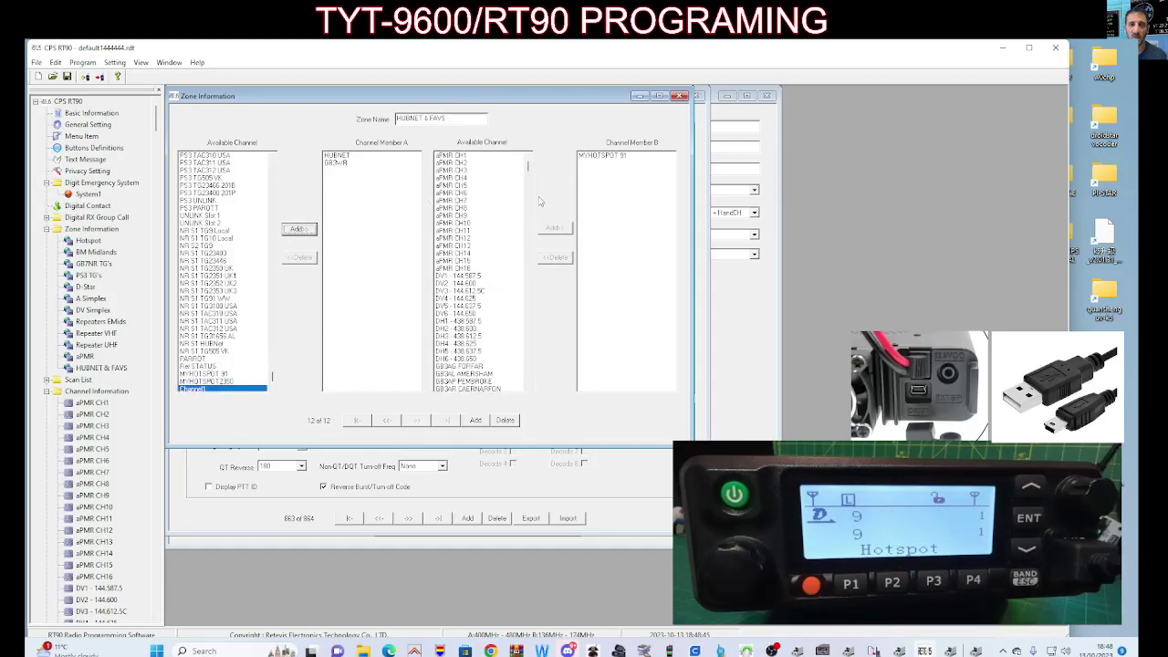
Add HUBNET to the zone's Channel Member B list.
{"action": "left_click_drag", "start_coordinate": [527, 168], "coordinate": [515, 394]}
{"action": "left_click", "coordinate": [454, 372]}
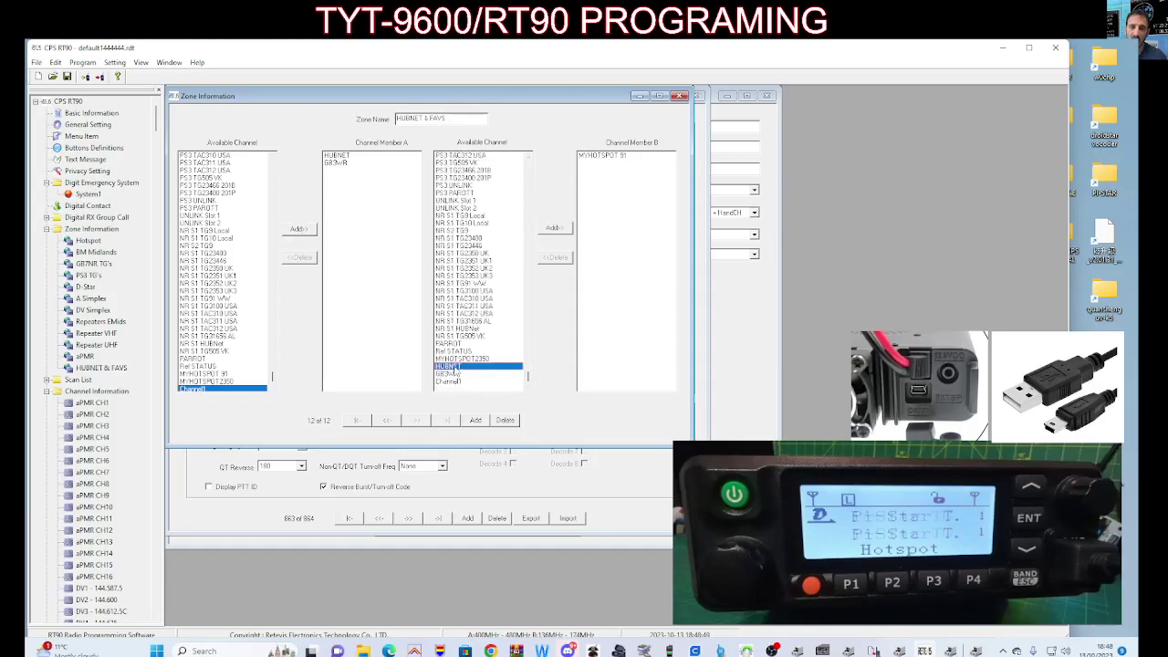
{"action": "left_click", "coordinate": [553, 228]}
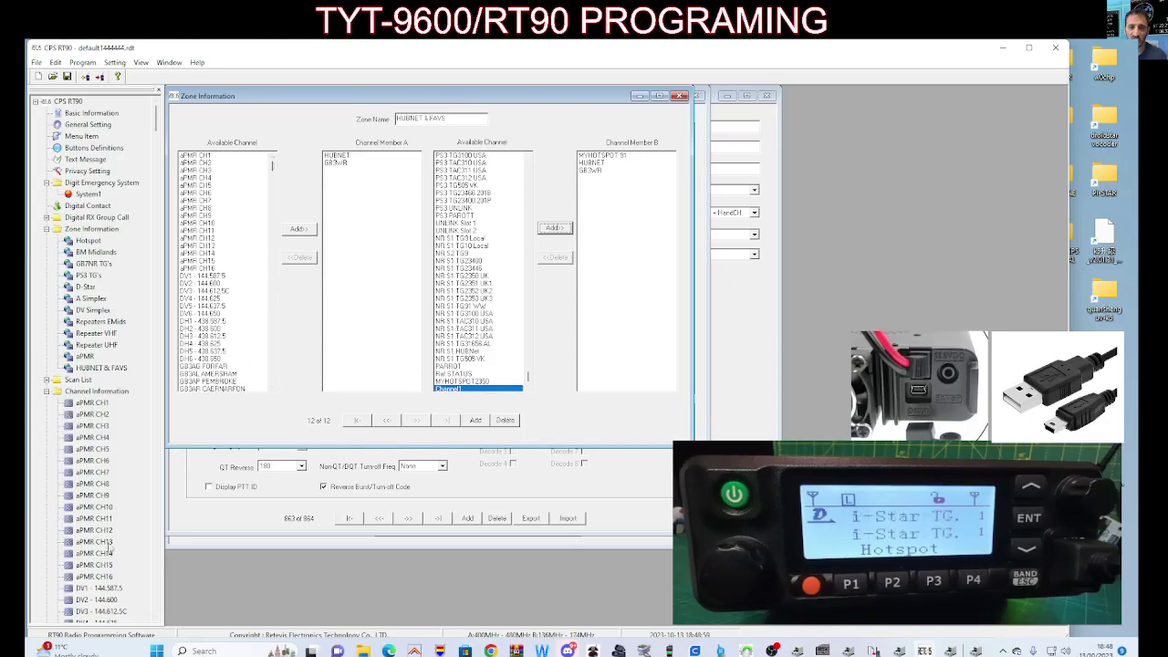
{"action": "left_click_drag", "start_coordinate": [157, 118], "coordinate": [169, 610]}
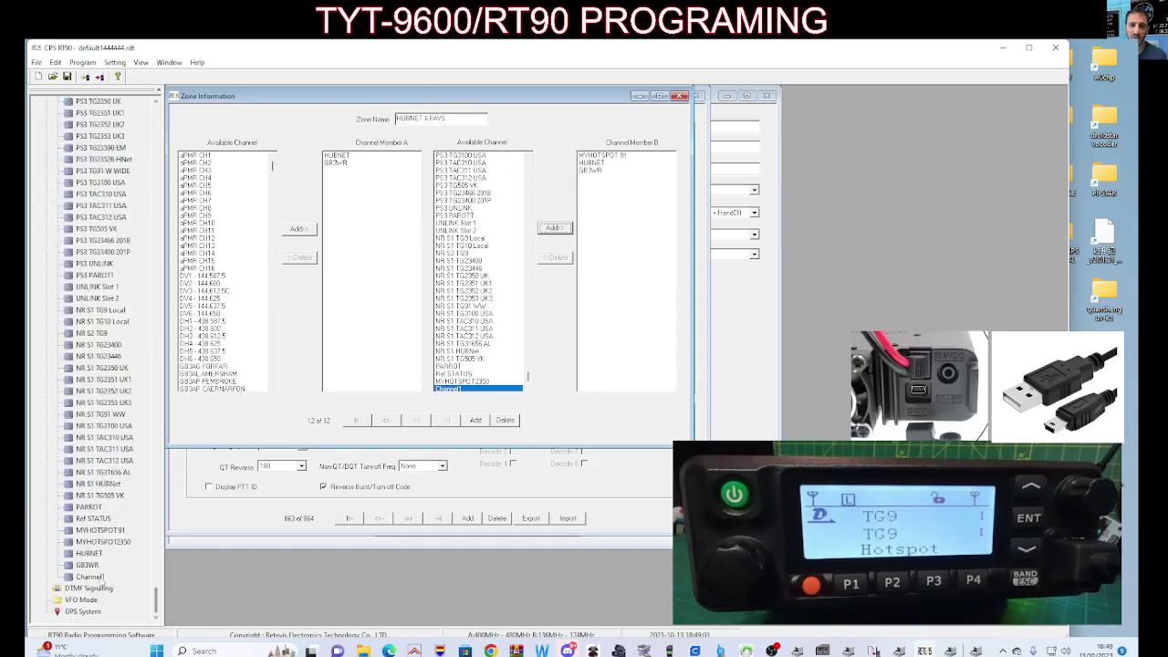
Rename Channel1 HOTSPOT22350, make it Digital, and set RX/TX to 431.550.
{"action": "double_click", "coordinate": [89, 577]}
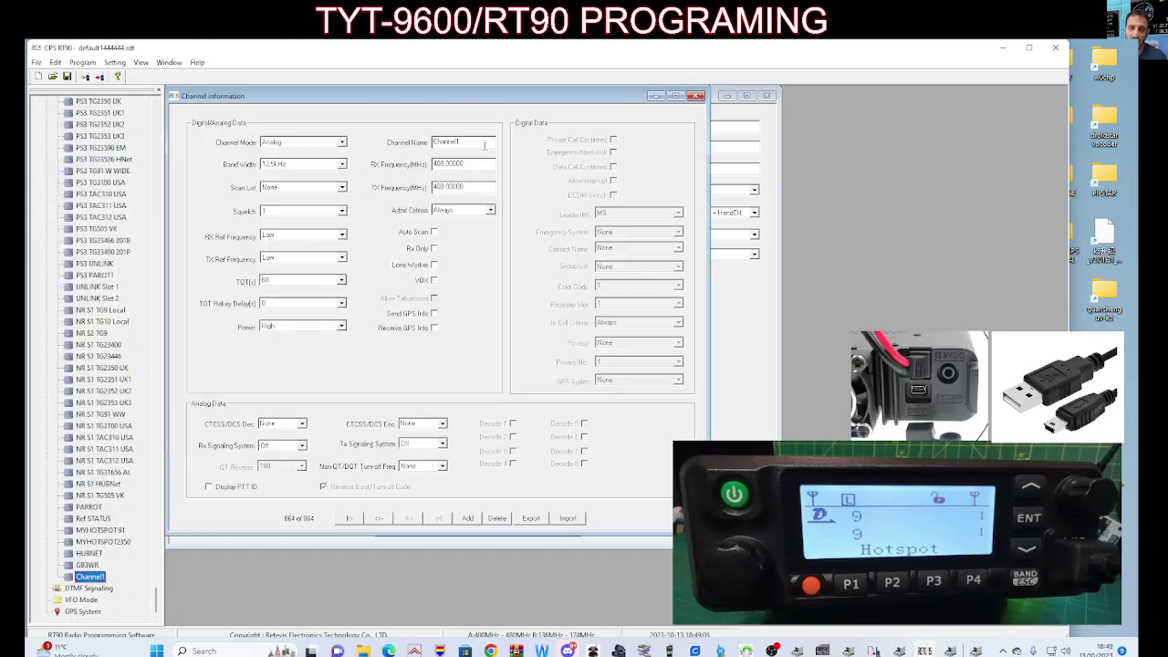
{"action": "double_click", "coordinate": [469, 144]}
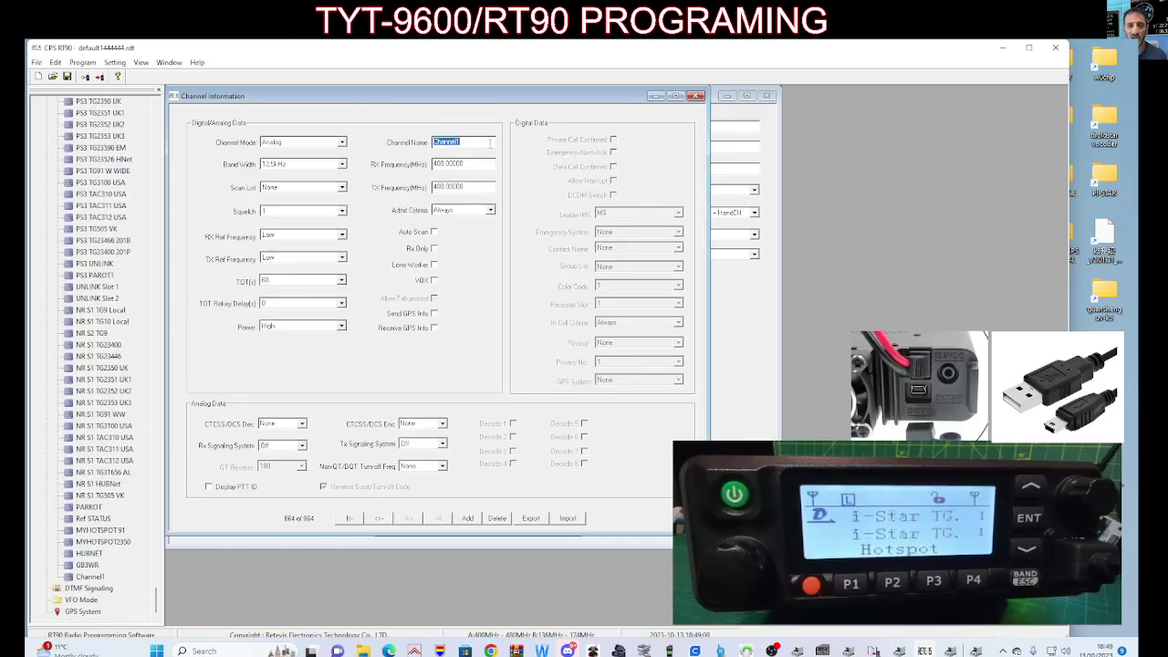
{"action": "type", "text": "HOTSPOT2"}
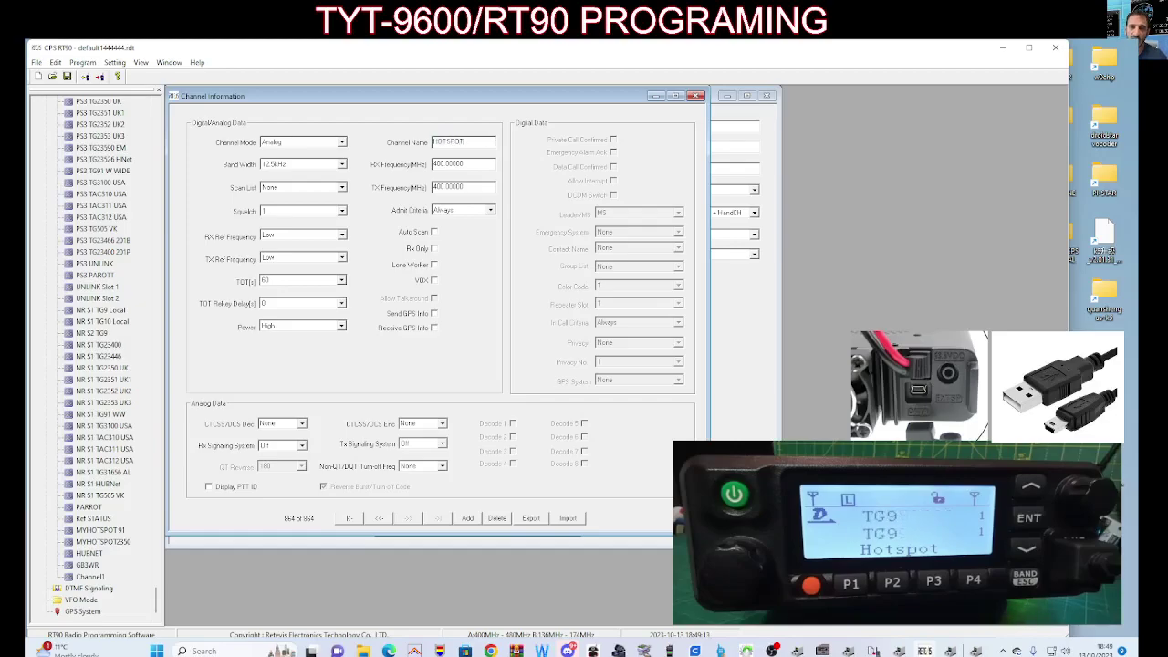
{"action": "left_click", "coordinate": [341, 142]}
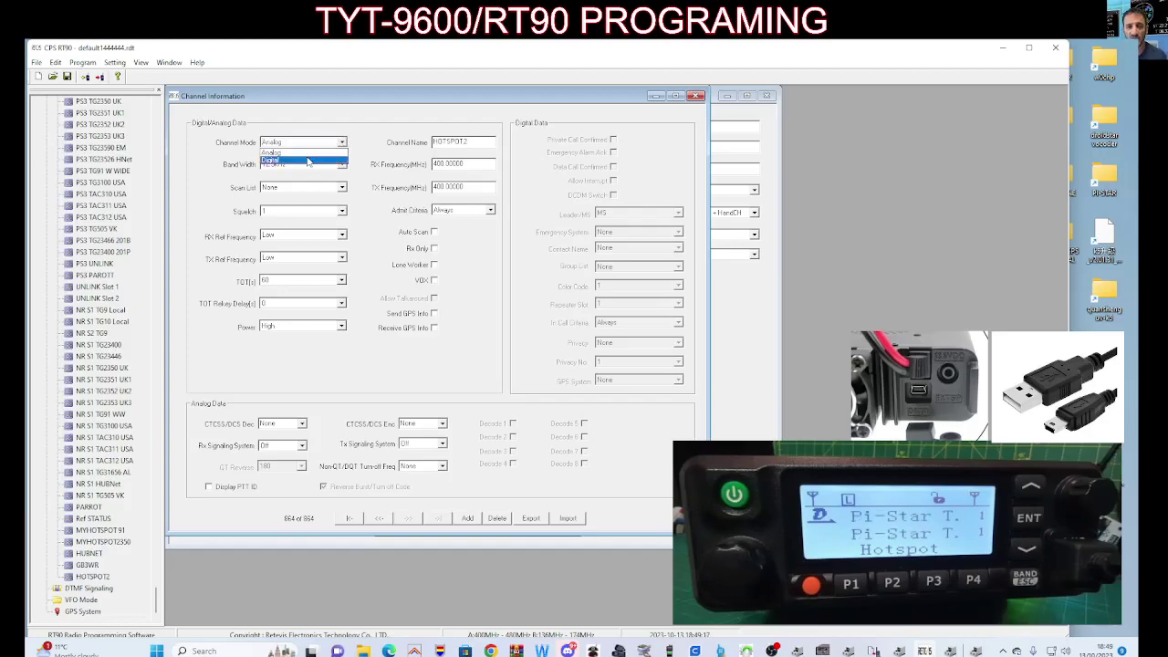
{"action": "left_click", "coordinate": [308, 159]}
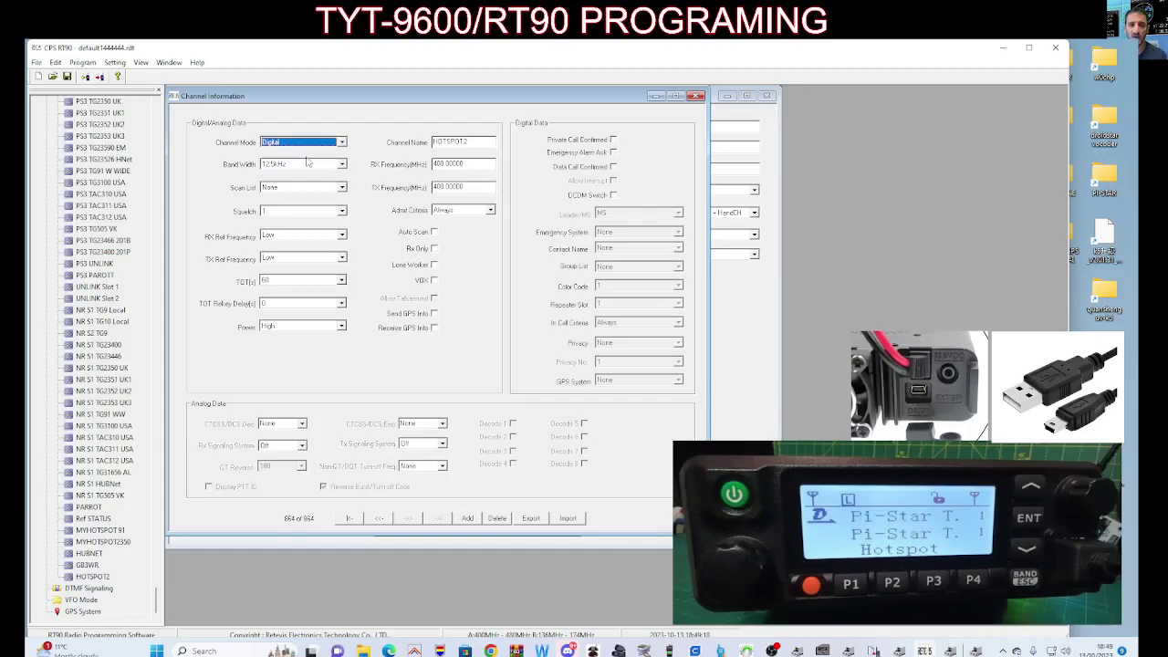
{"action": "left_click", "coordinate": [447, 164]}
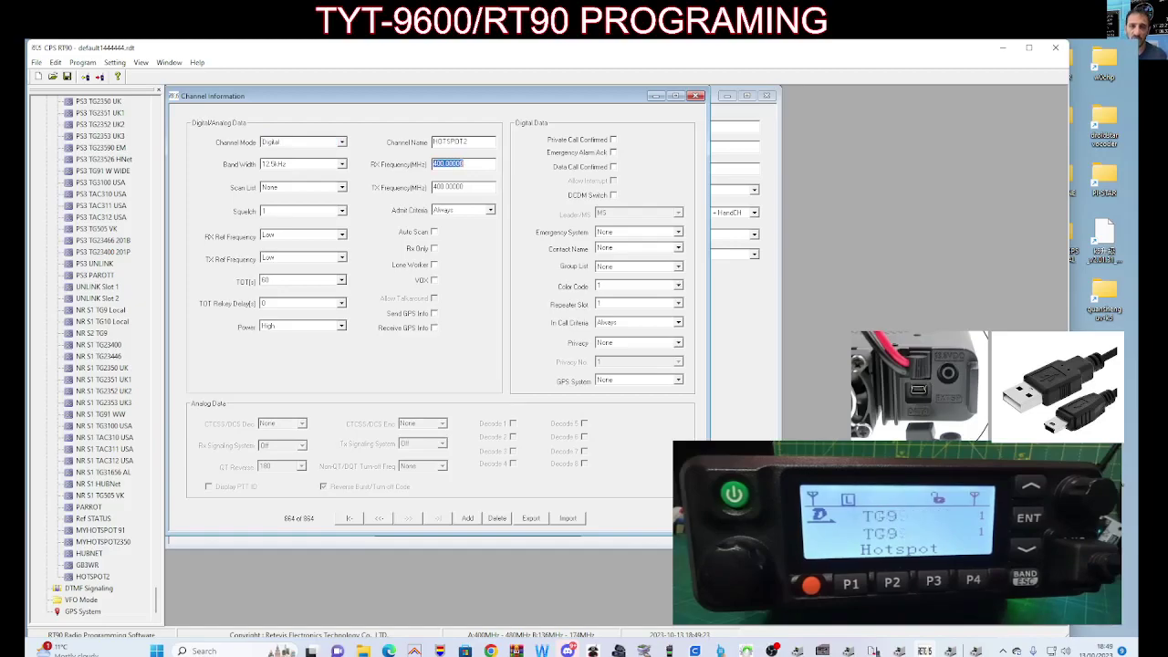
{"action": "type", "text": "431"}
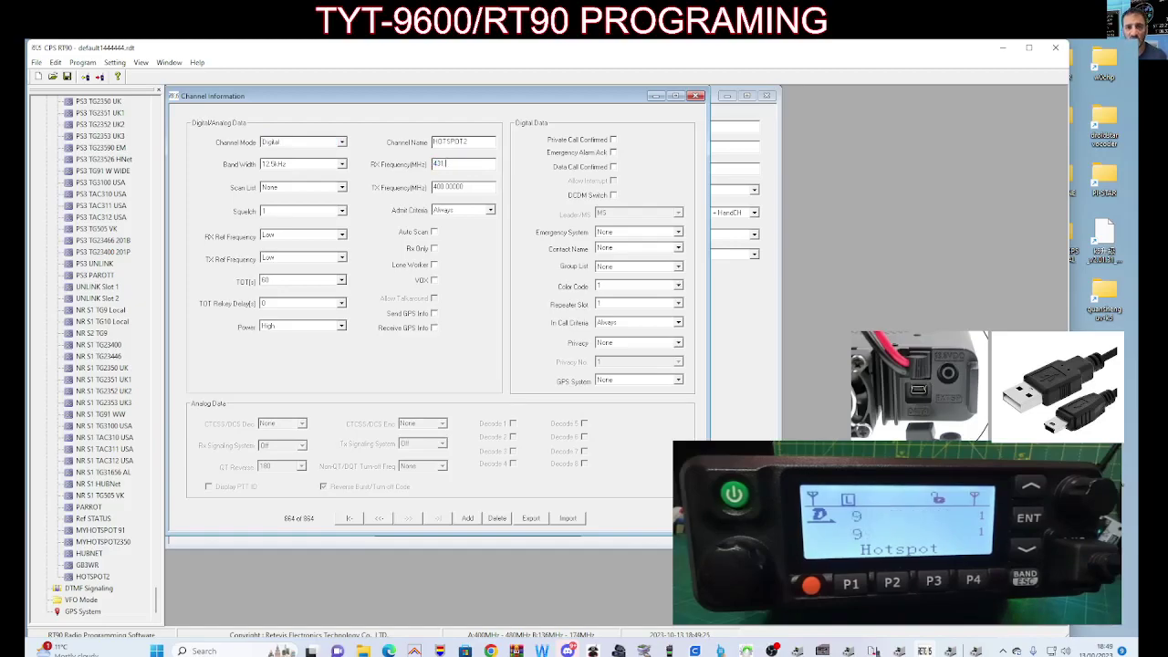
{"action": "type", "text": ".550"}
{"action": "key", "text": "Tab"}
{"action": "type", "text": "3"}
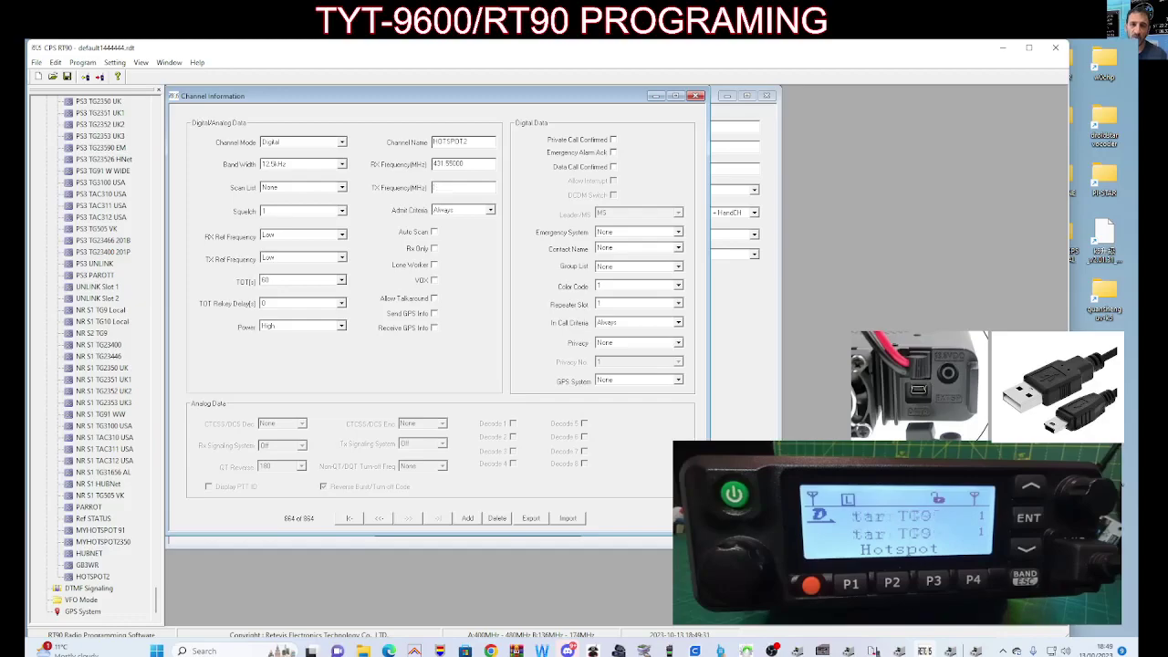
{"action": "type", "text": "31.550"}
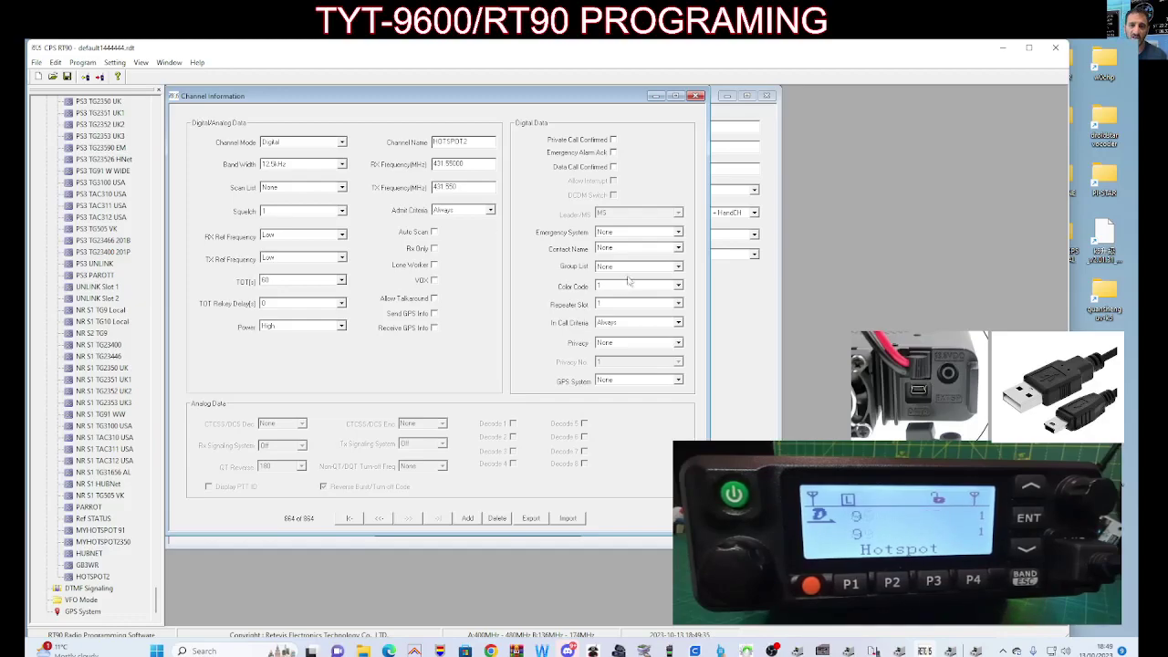
Keep the colour code at 1 and the repeater slot at 1.
{"action": "left_click", "coordinate": [678, 287]}
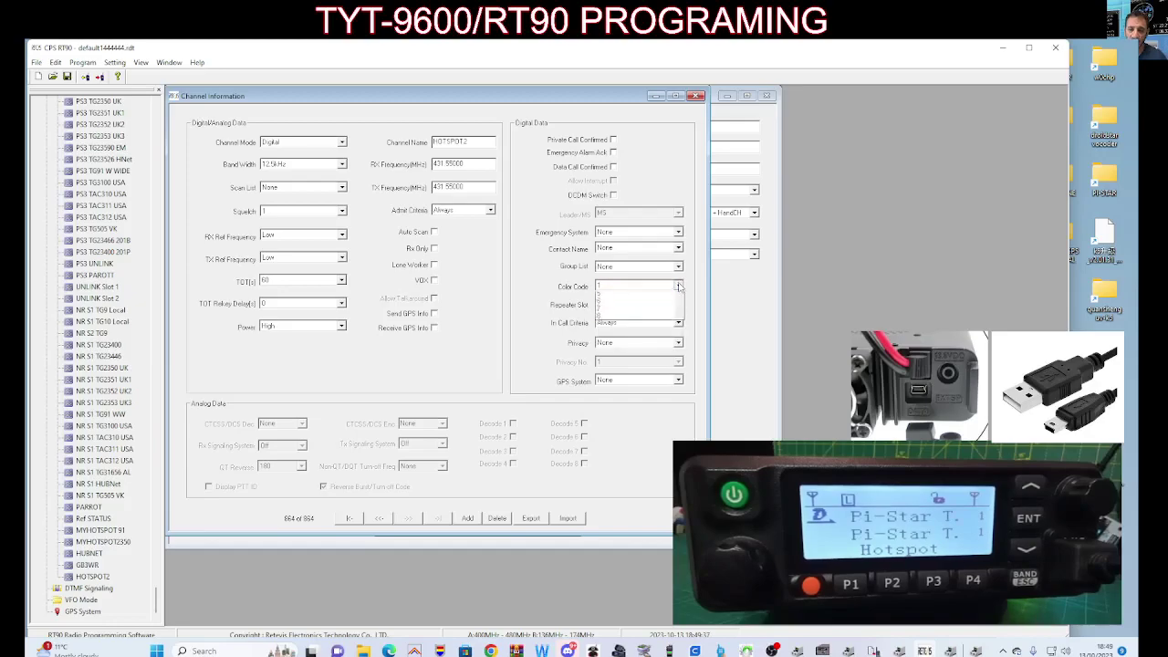
{"action": "left_click", "coordinate": [678, 286]}
{"action": "left_click", "coordinate": [678, 286]}
{"action": "left_click", "coordinate": [678, 287]}
{"action": "left_click", "coordinate": [678, 287]}
{"action": "left_click", "coordinate": [677, 286]}
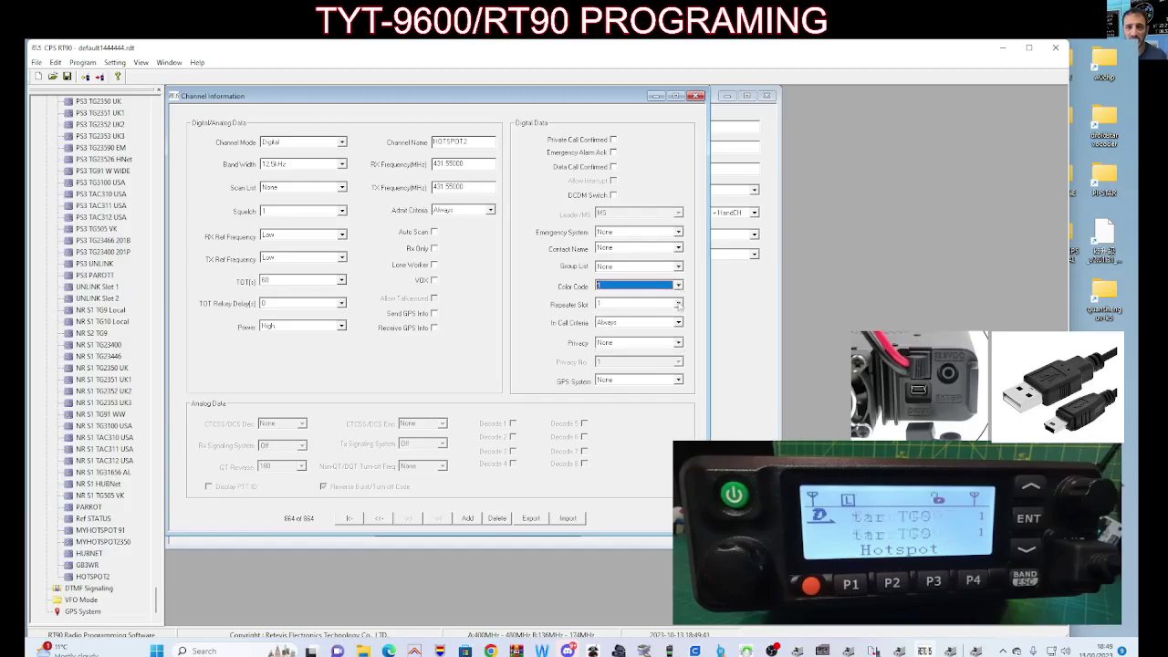
{"action": "left_click", "coordinate": [679, 310]}
{"action": "left_click", "coordinate": [679, 310]}
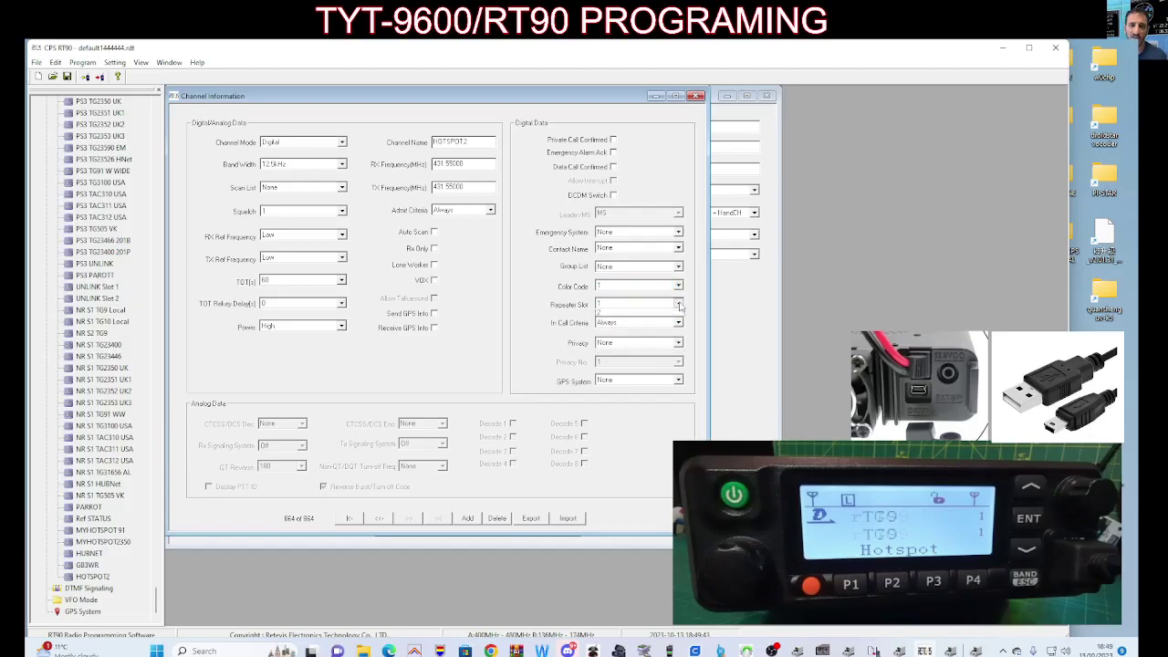
{"action": "left_click", "coordinate": [678, 305]}
{"action": "left_click", "coordinate": [679, 305]}
{"action": "left_click", "coordinate": [679, 305]}
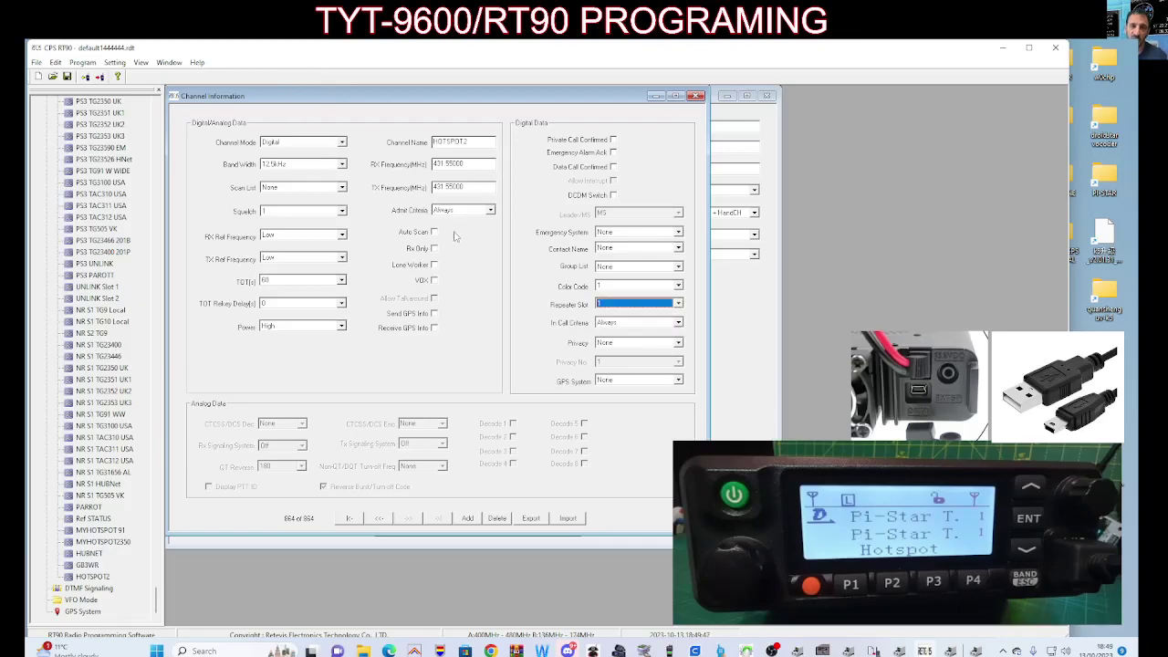
Set transmit power to Low and contact to CHAT, then close the channel settings.
{"action": "left_click", "coordinate": [342, 327]}
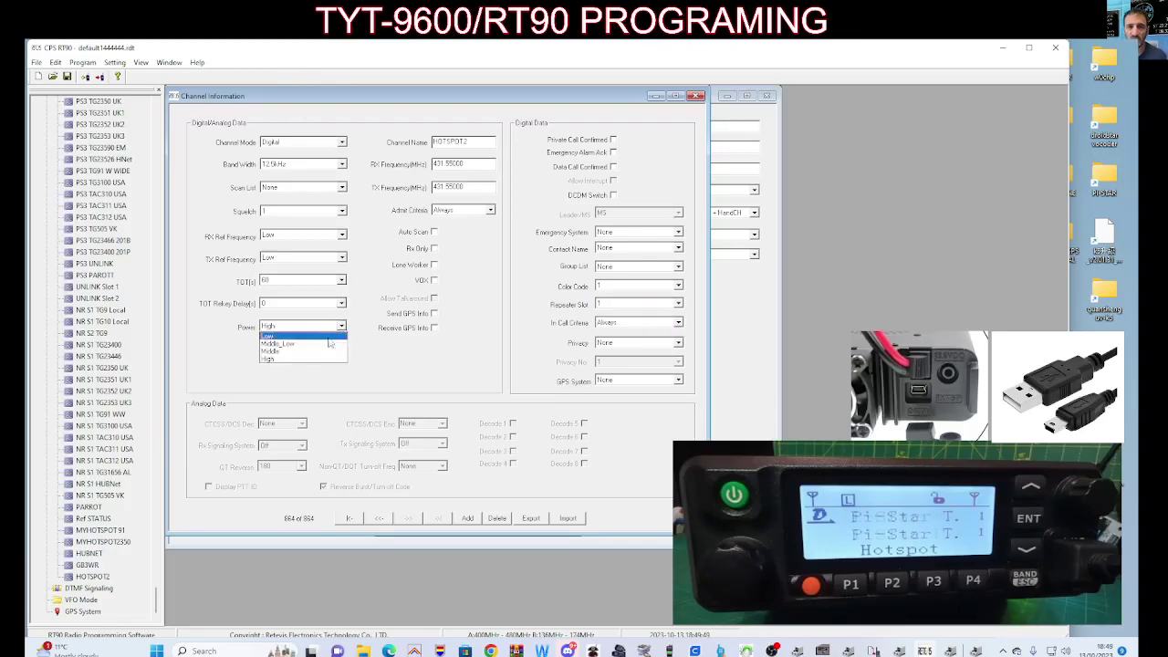
{"action": "left_click", "coordinate": [302, 335]}
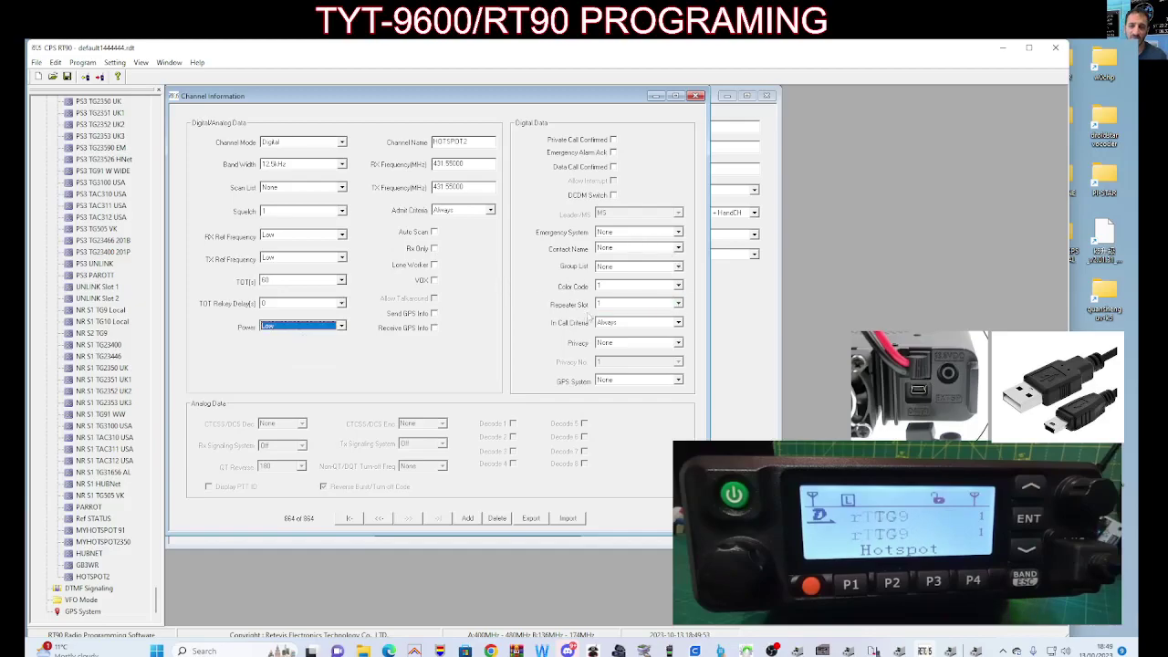
{"action": "left_click", "coordinate": [678, 249]}
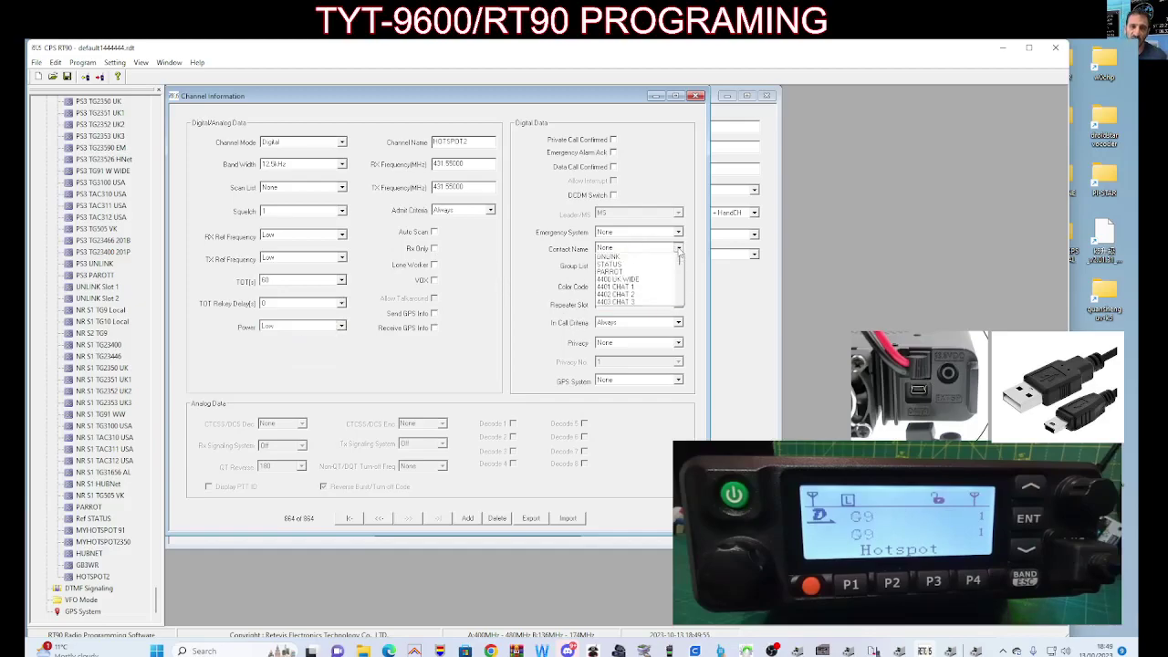
{"action": "left_click", "coordinate": [678, 254]}
{"action": "left_click", "coordinate": [678, 249]}
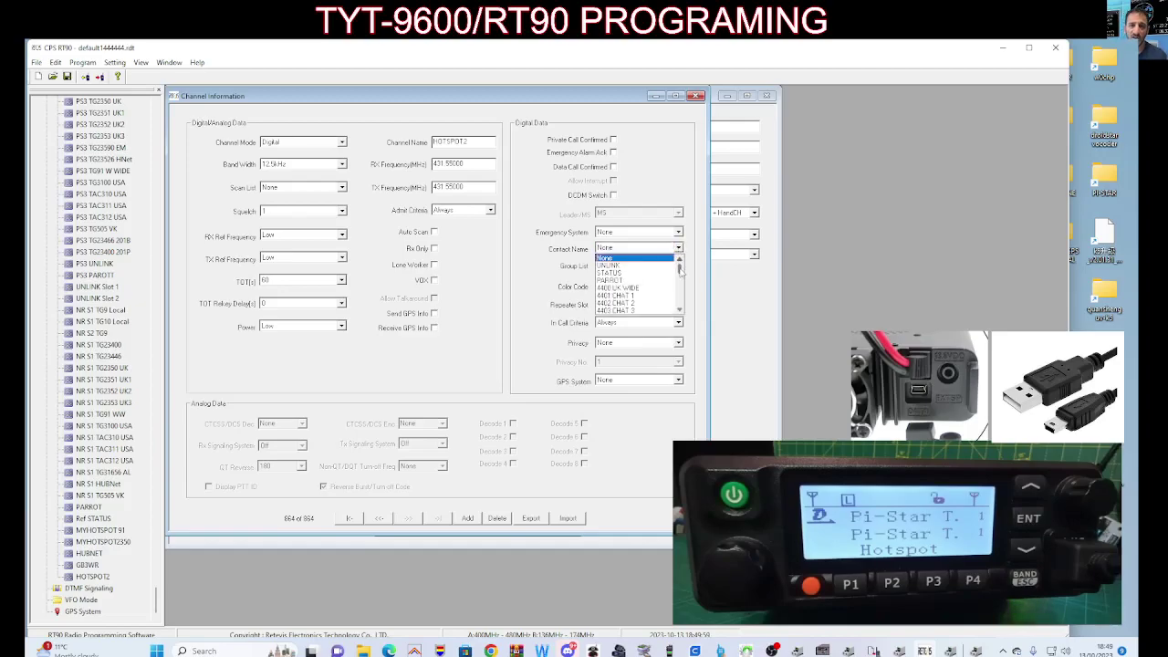
{"action": "left_click_drag", "start_coordinate": [678, 267], "coordinate": [679, 294]}
{"action": "left_click", "coordinate": [623, 309]}
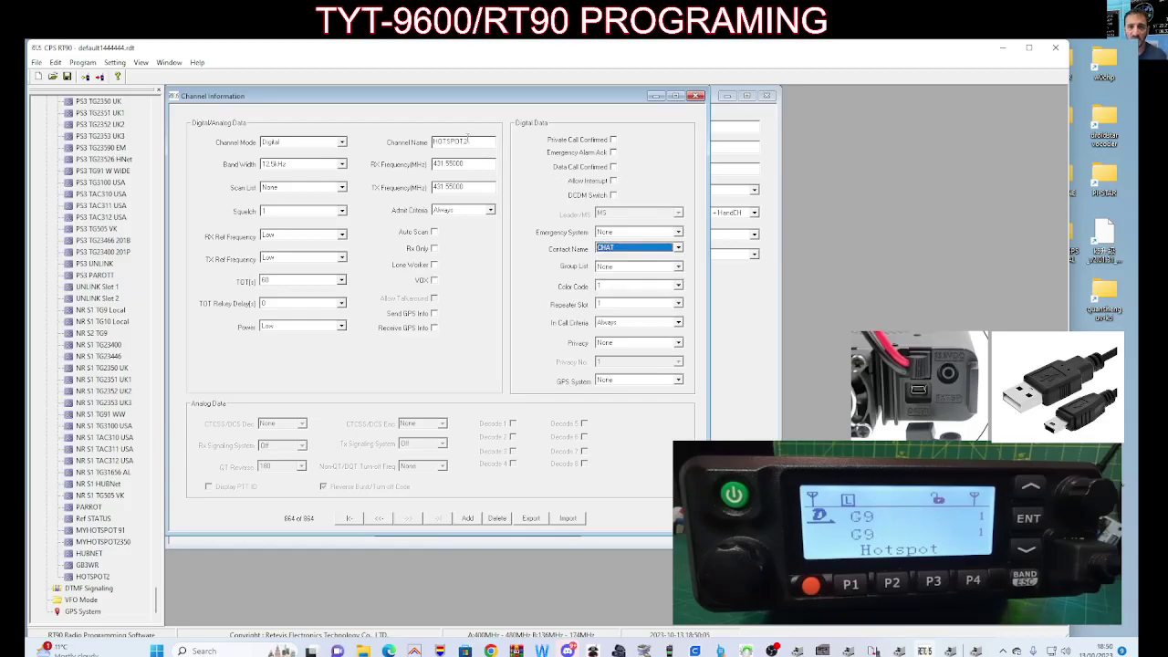
{"action": "left_click", "coordinate": [467, 138]}
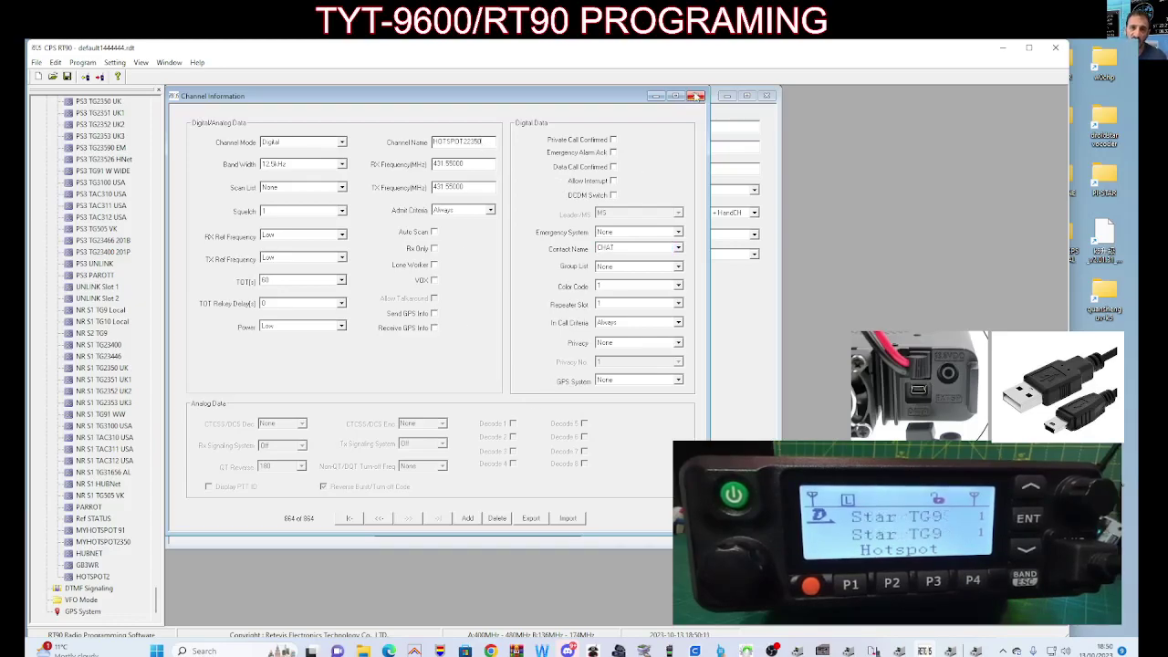
{"action": "left_click", "coordinate": [697, 96]}
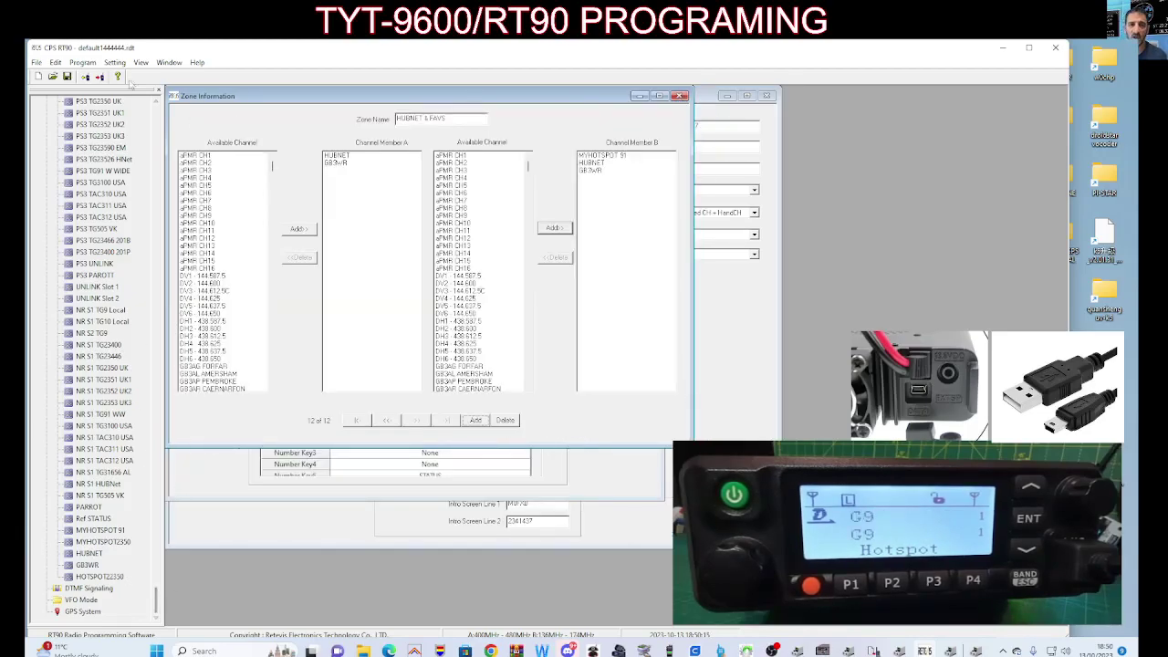
Rename Channel1 to HOTSPOT9 in Channel Information.
{"action": "left_click_drag", "start_coordinate": [156, 597], "coordinate": [167, 117]}
{"action": "scroll", "coordinate": [91, 228], "scroll_direction": "down", "scroll_amount": 5}
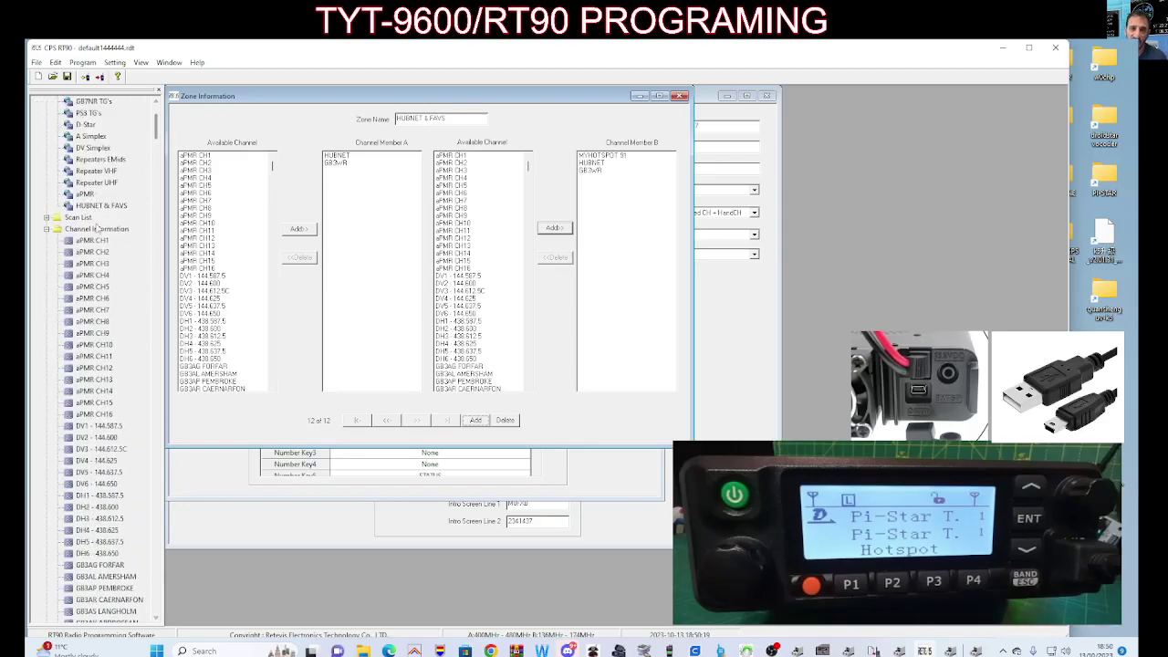
{"action": "left_click", "coordinate": [91, 229]}
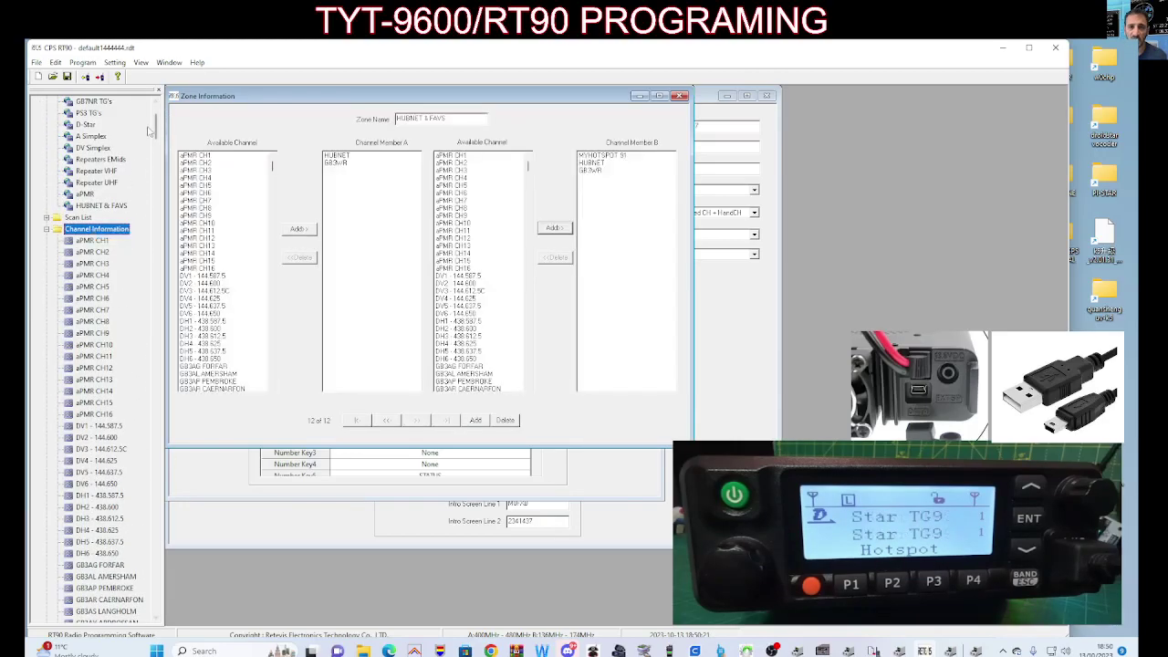
{"action": "left_click_drag", "start_coordinate": [155, 135], "coordinate": [139, 607]}
{"action": "double_click", "coordinate": [89, 577]}
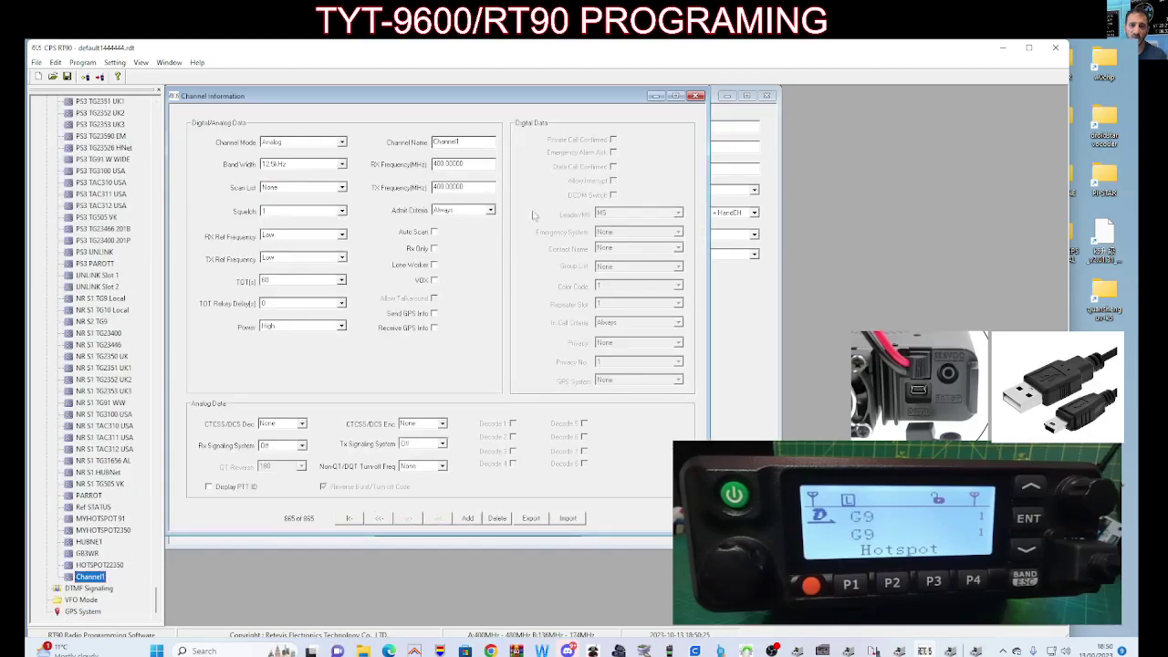
{"action": "double_click", "coordinate": [453, 142]}
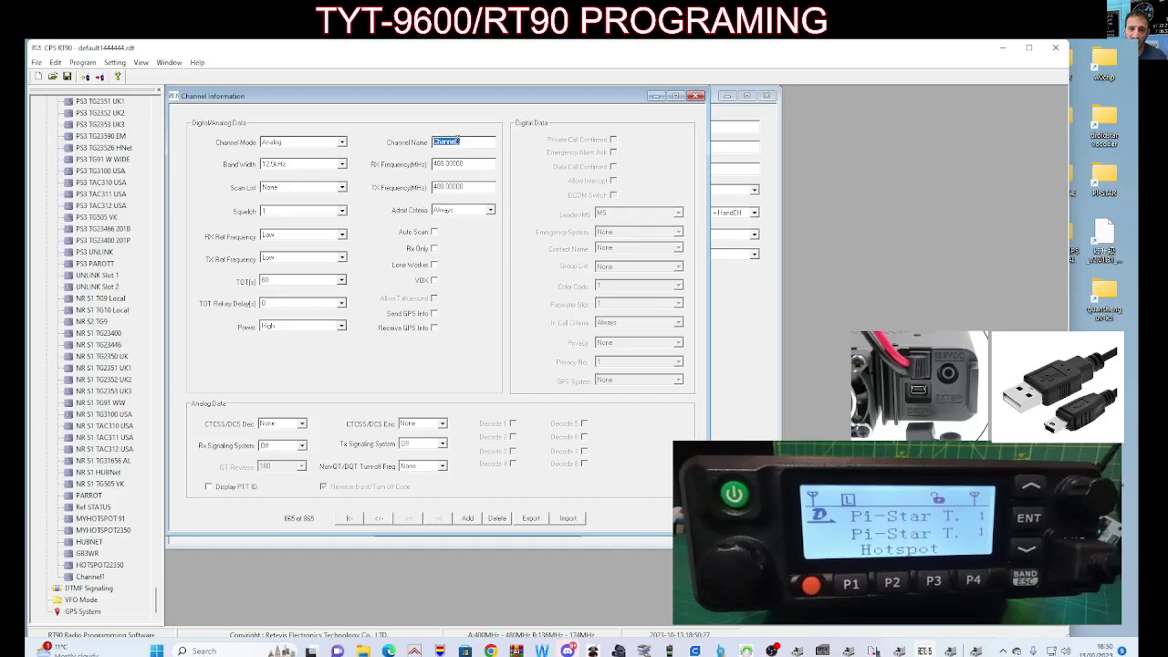
{"action": "type", "text": "POTSPOT"}
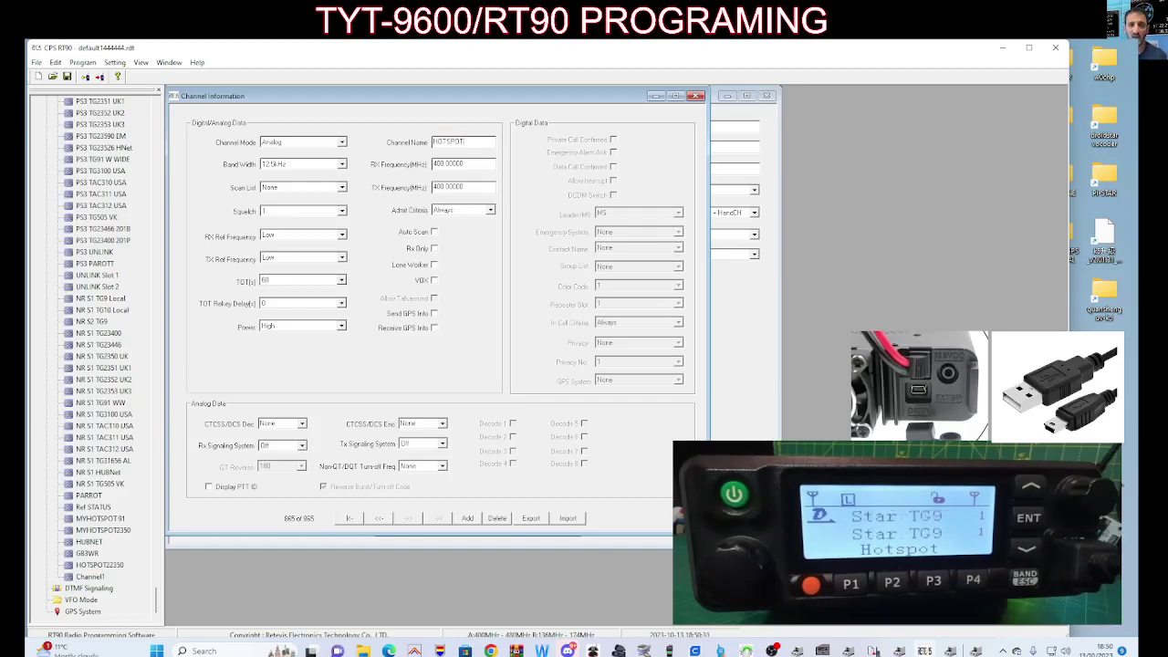
{"action": "type", "text": "9"}
{"action": "left_click", "coordinate": [453, 162]}
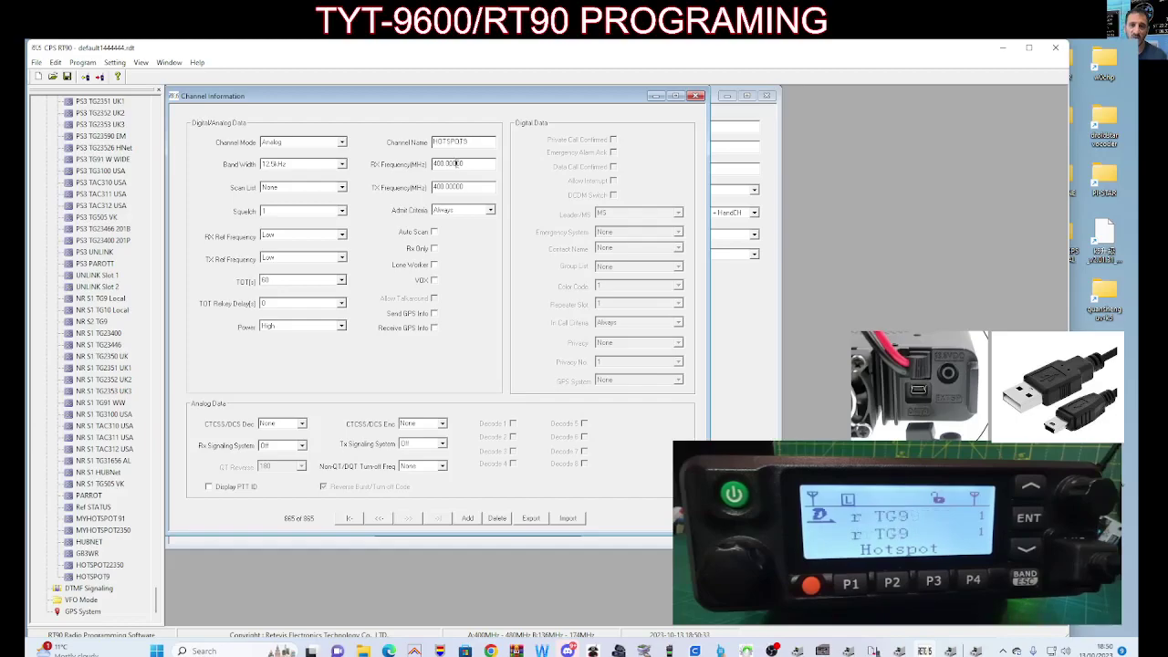
Enter 431.550 as both receive and transmit frequency.
{"action": "double_click", "coordinate": [472, 162]}
{"action": "type", "text": "43"}
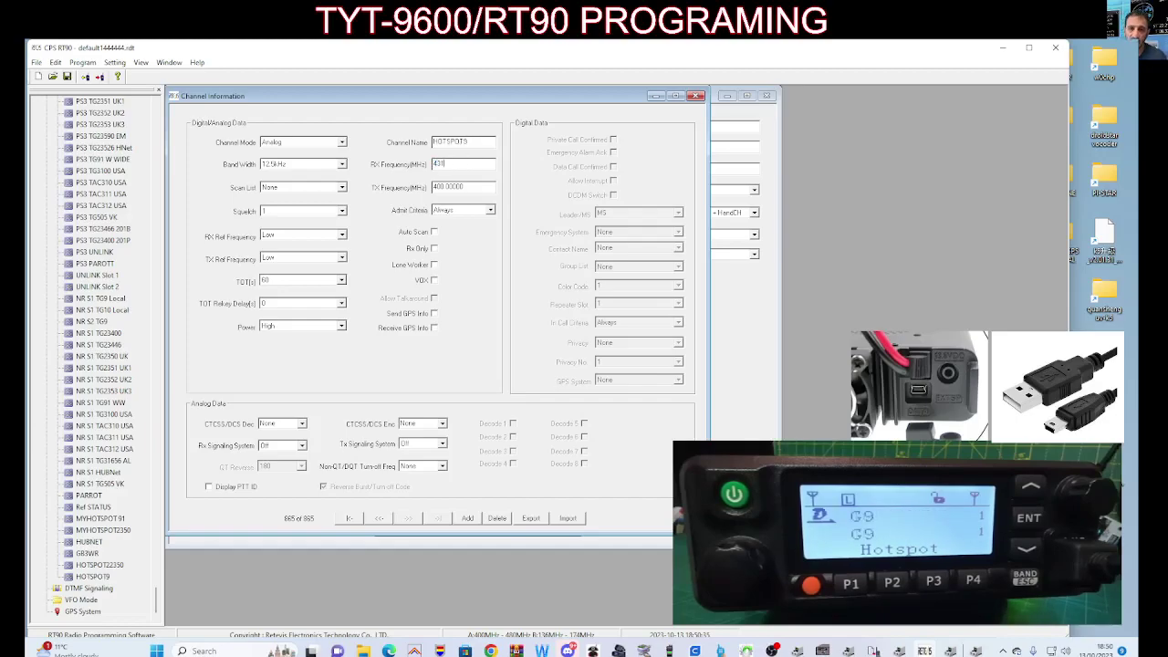
{"action": "type", "text": "1.550"}
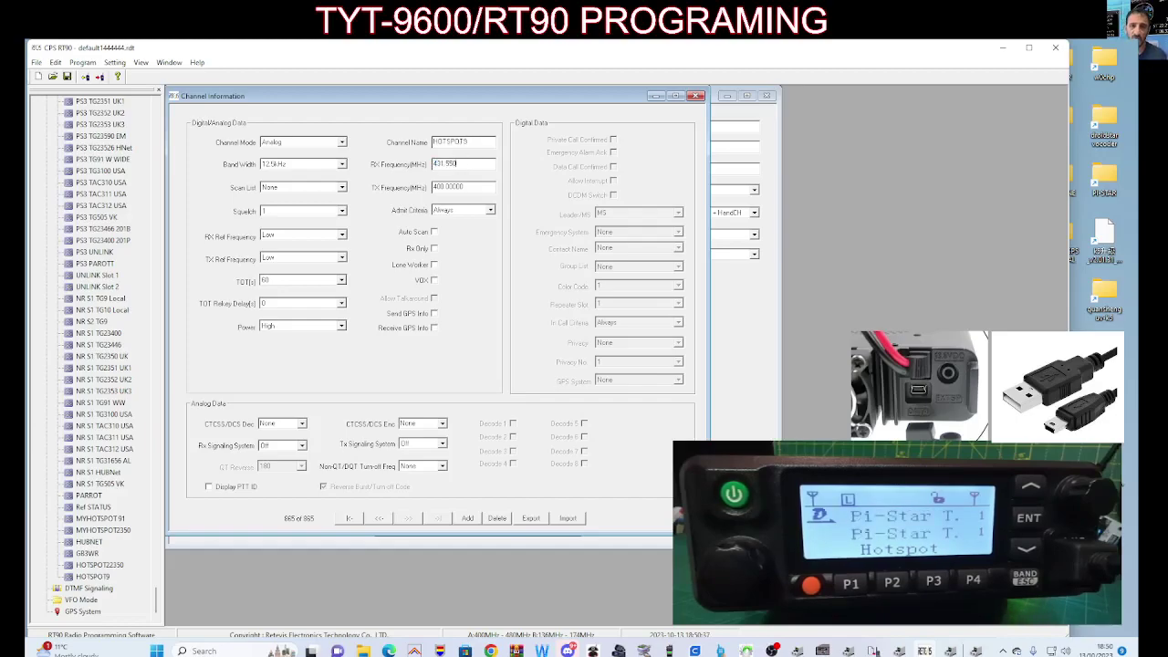
{"action": "left_click", "coordinate": [466, 187]}
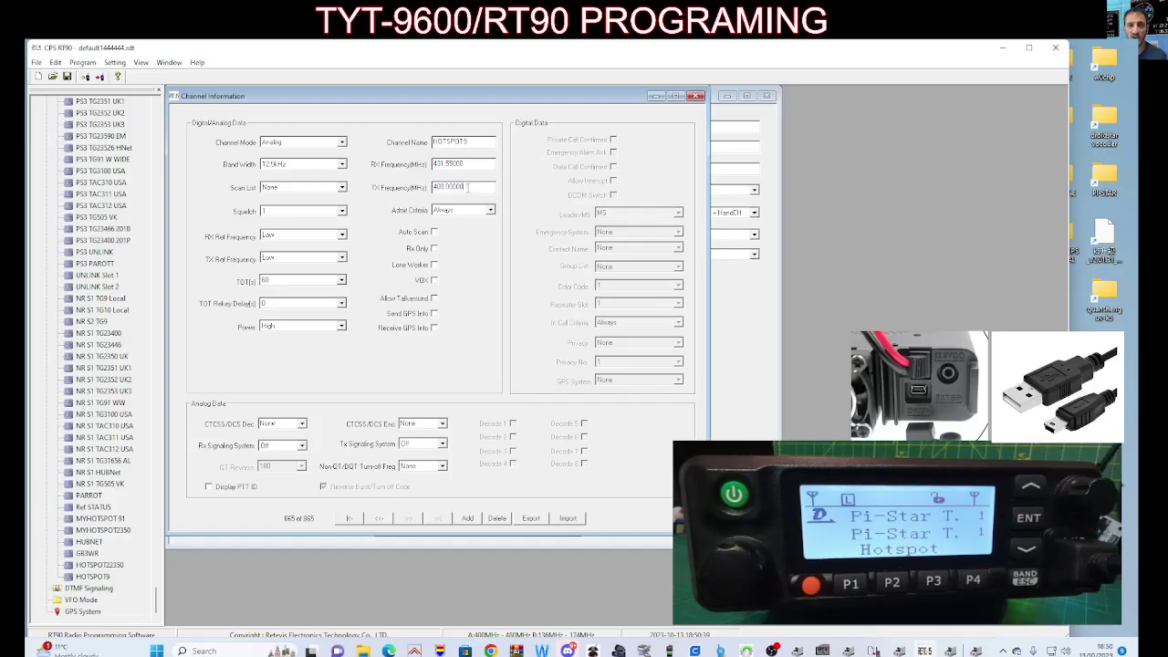
{"action": "double_click", "coordinate": [466, 187]}
{"action": "type", "text": "431"}
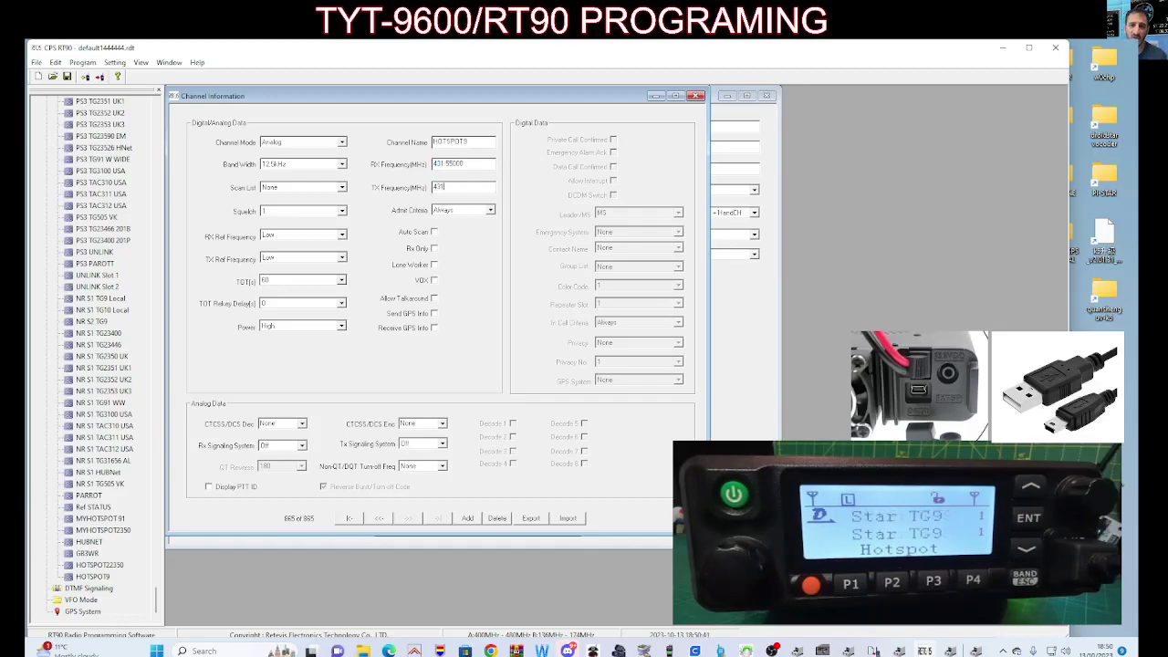
{"action": "type", "text": ".550"}
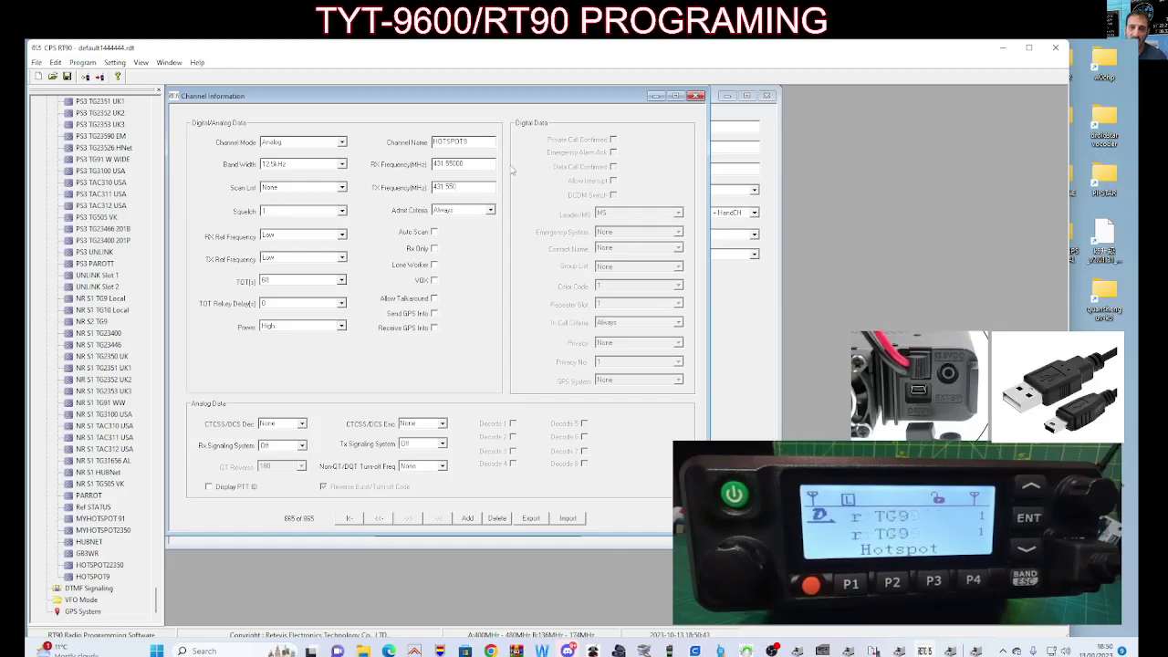
Switch HOTSPOT9 to Digital, pick contact TG9 Local, and keep colour code 1.
{"action": "left_click", "coordinate": [341, 144]}
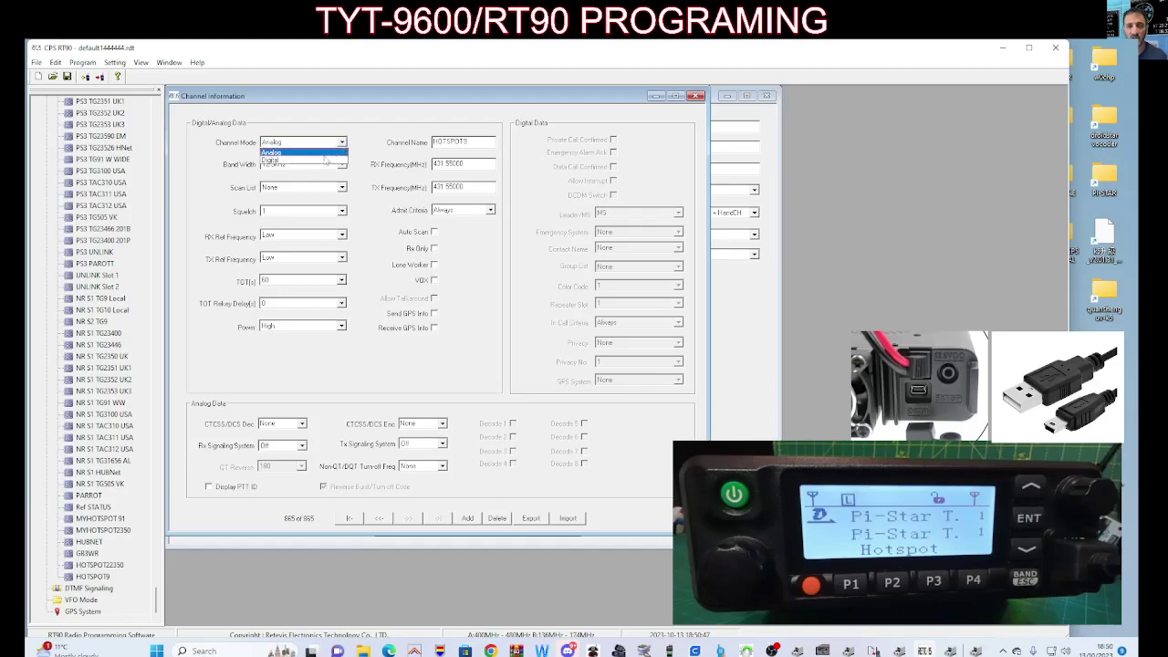
{"action": "left_click", "coordinate": [321, 163]}
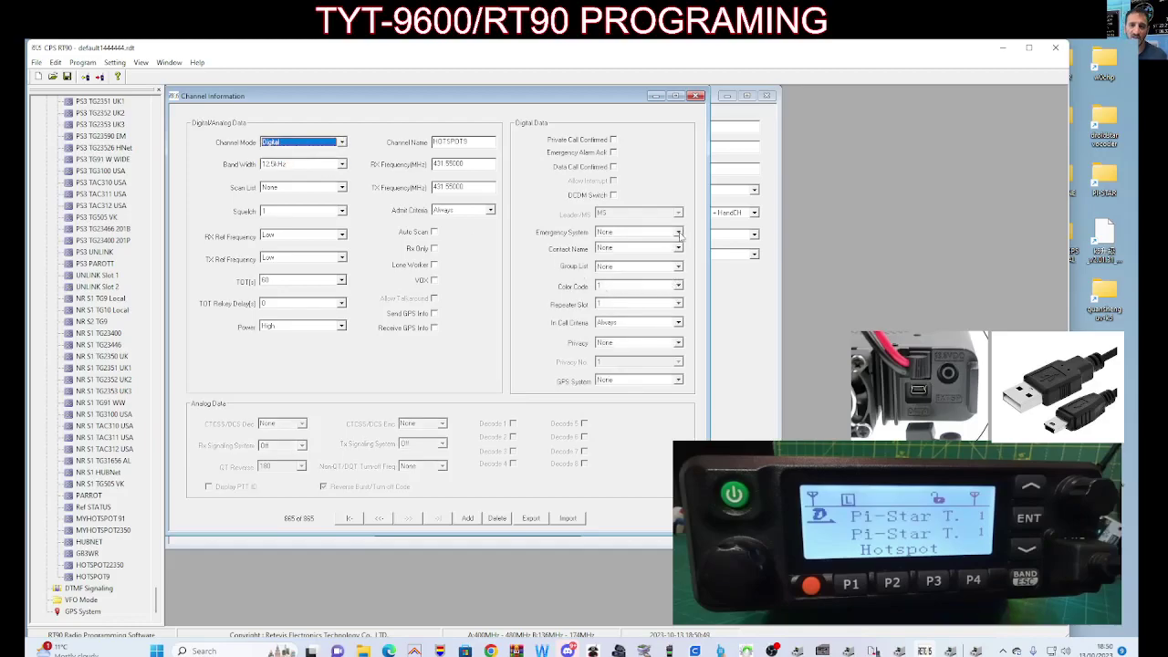
{"action": "left_click", "coordinate": [680, 233]}
{"action": "left_click", "coordinate": [679, 235]}
{"action": "left_click", "coordinate": [679, 249]}
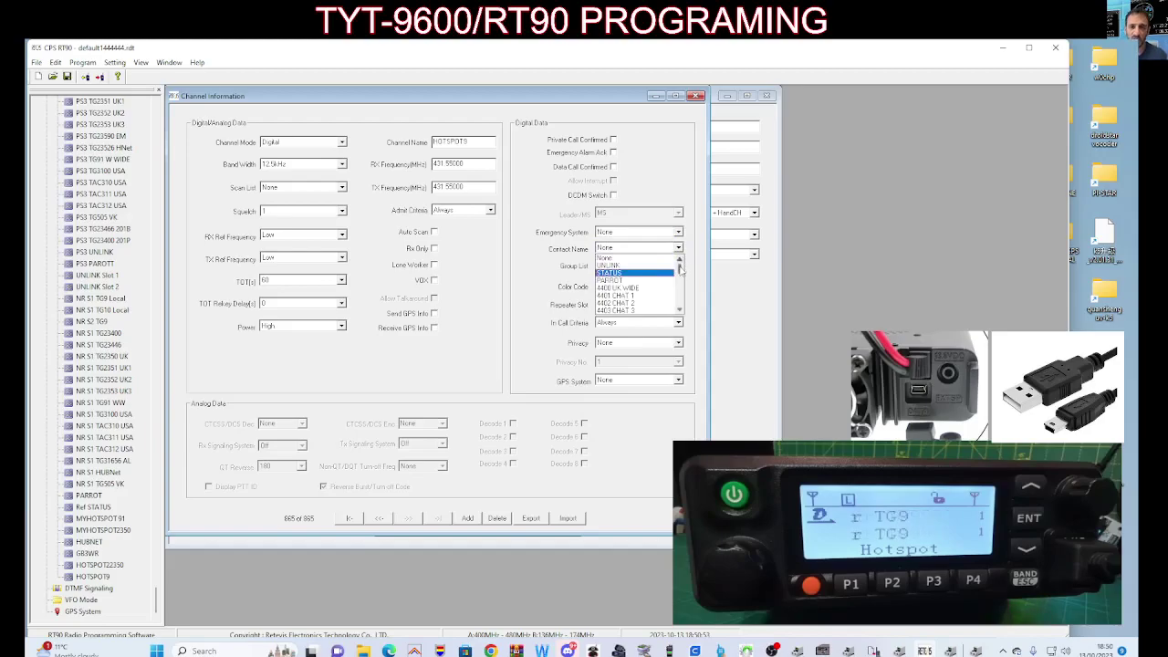
{"action": "scroll", "coordinate": [679, 269], "scroll_direction": "down", "scroll_amount": 3}
{"action": "left_click", "coordinate": [627, 307]}
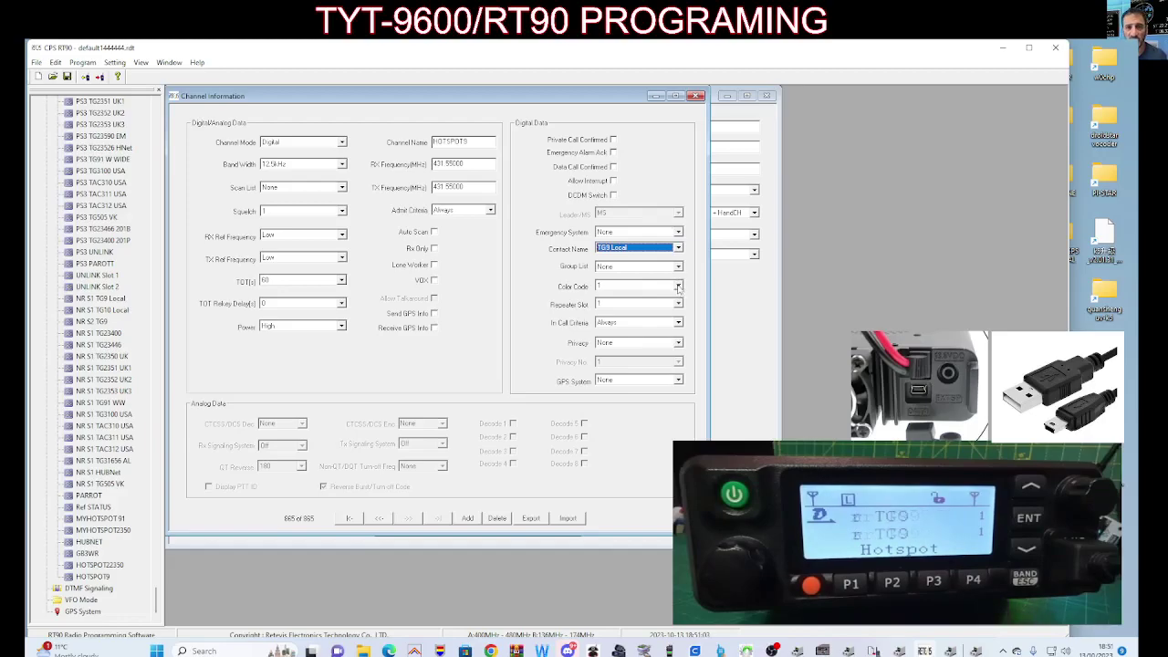
{"action": "left_click", "coordinate": [678, 286]}
{"action": "key", "text": "Tab"}
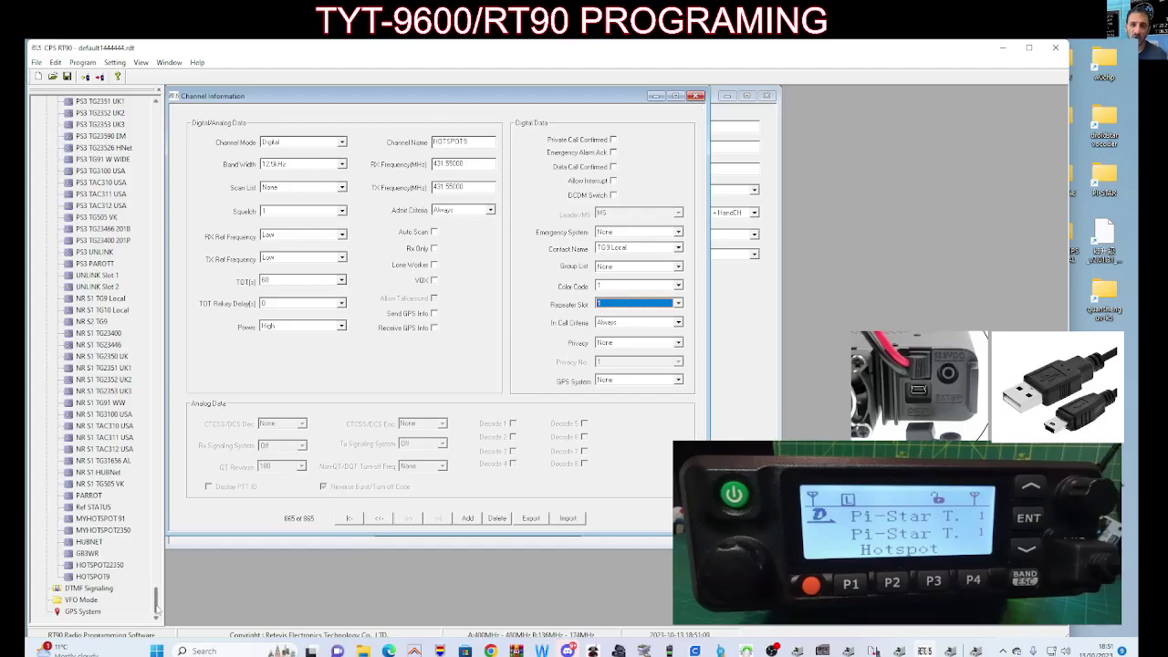
{"action": "left_click_drag", "start_coordinate": [157, 600], "coordinate": [156, 117]}
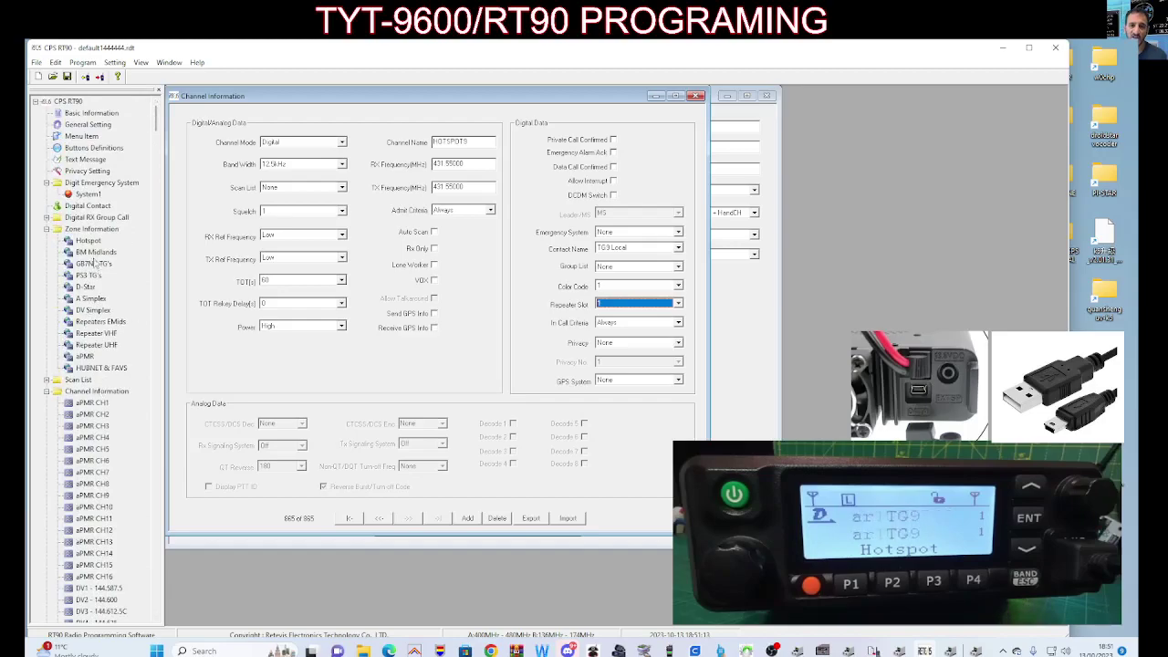
Collapse the zone tree and review the HUBNET channel's settings.
{"action": "double_click", "coordinate": [101, 229]}
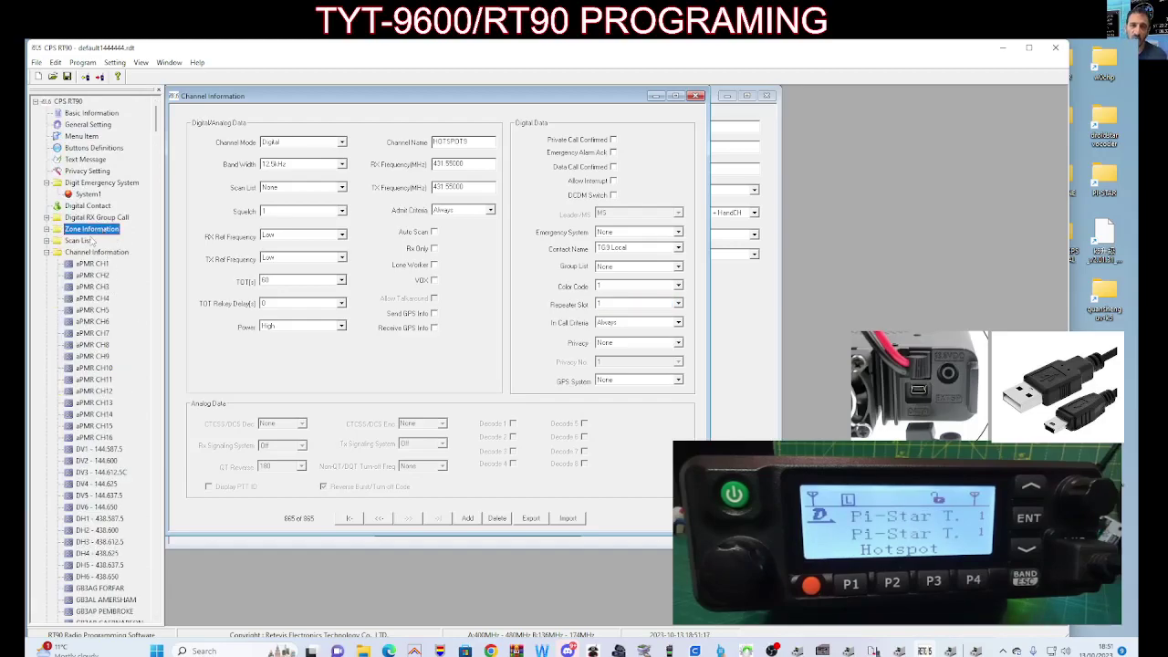
{"action": "left_click_drag", "start_coordinate": [156, 123], "coordinate": [173, 623]}
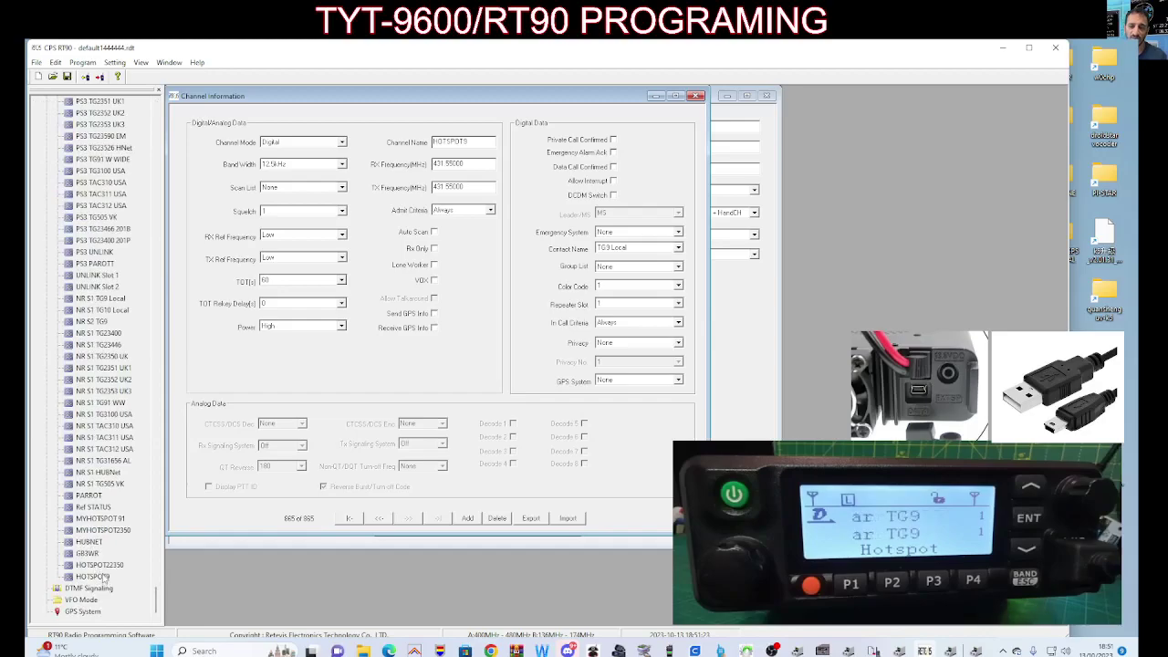
{"action": "left_click", "coordinate": [98, 543]}
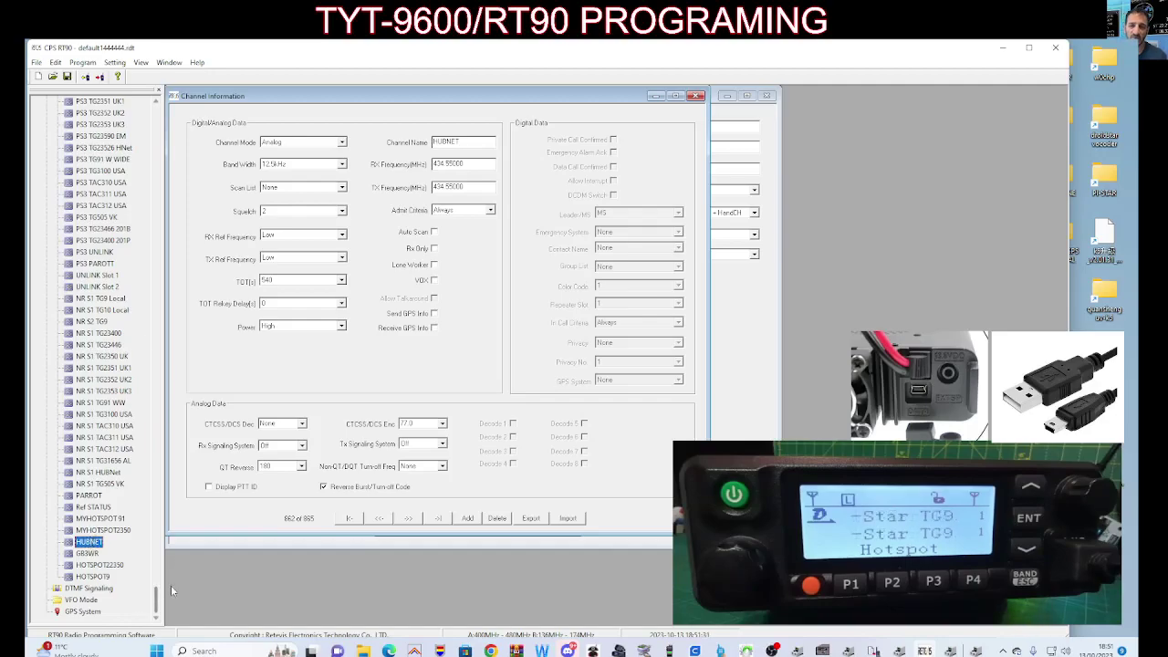
{"action": "left_click_drag", "start_coordinate": [156, 606], "coordinate": [156, 114]}
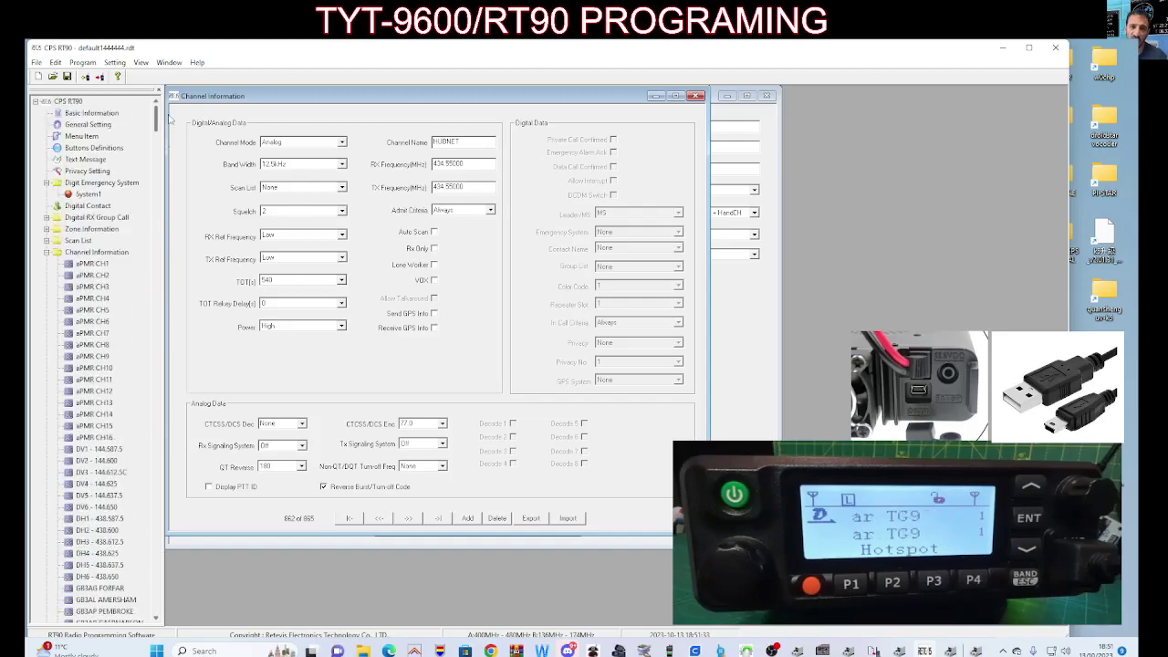
Open HUBNET & FAVS and add HOTSPOT9 to Channel Member A and B.
{"action": "left_click", "coordinate": [92, 229]}
{"action": "double_click", "coordinate": [108, 232]}
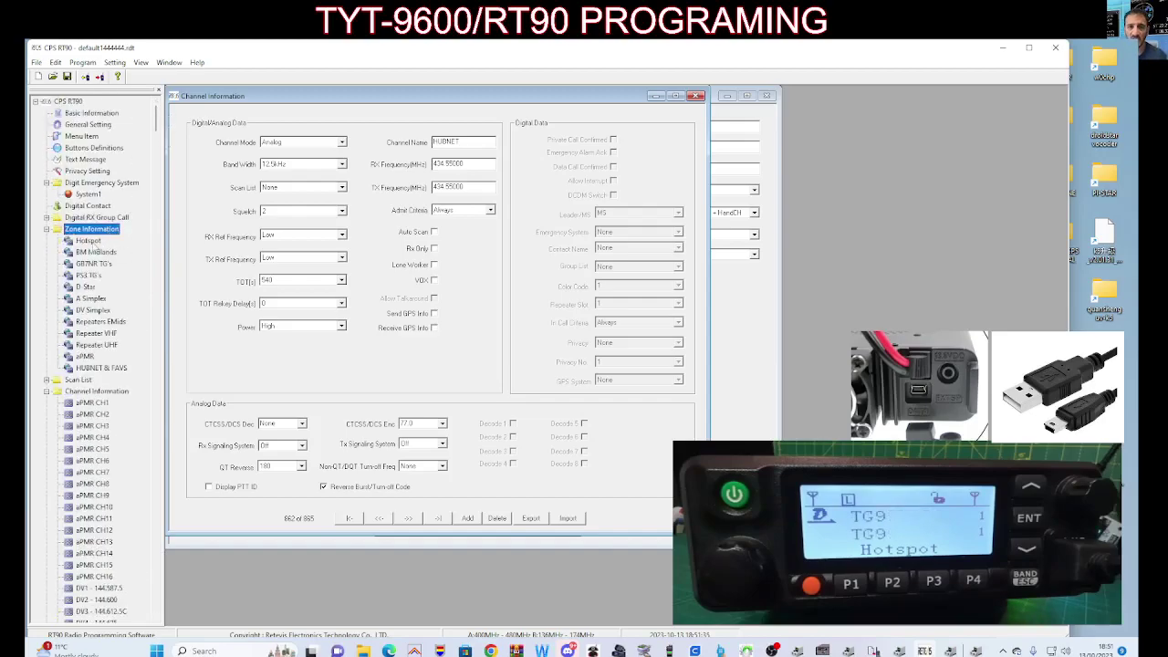
{"action": "double_click", "coordinate": [101, 368]}
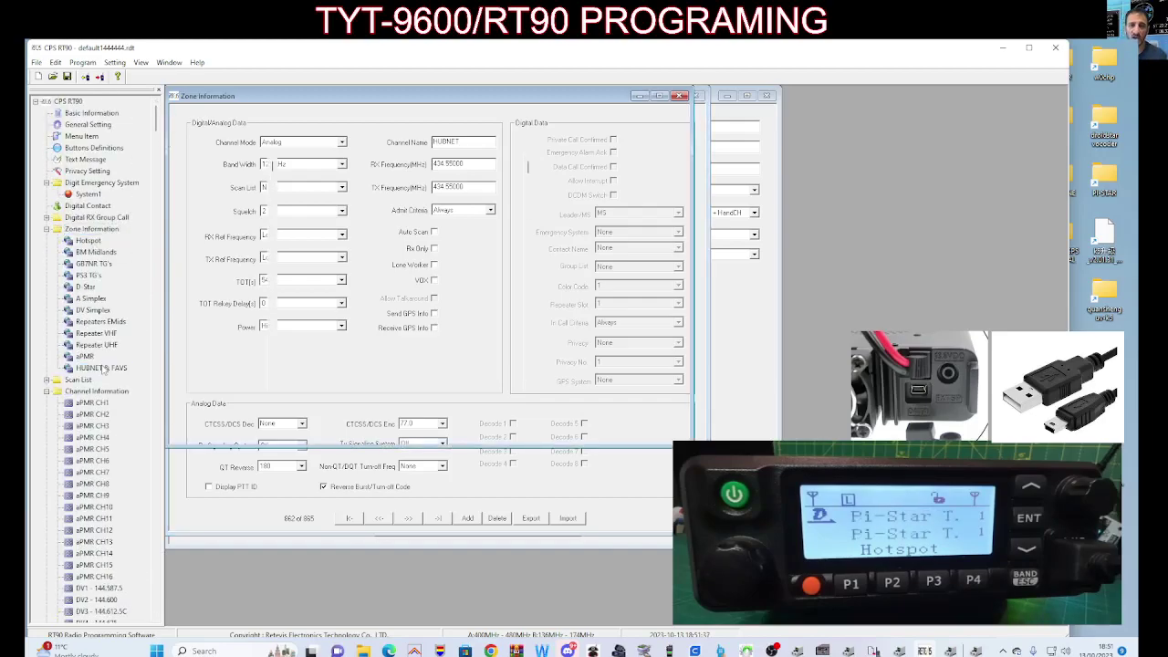
{"action": "left_click_drag", "start_coordinate": [272, 164], "coordinate": [285, 395]}
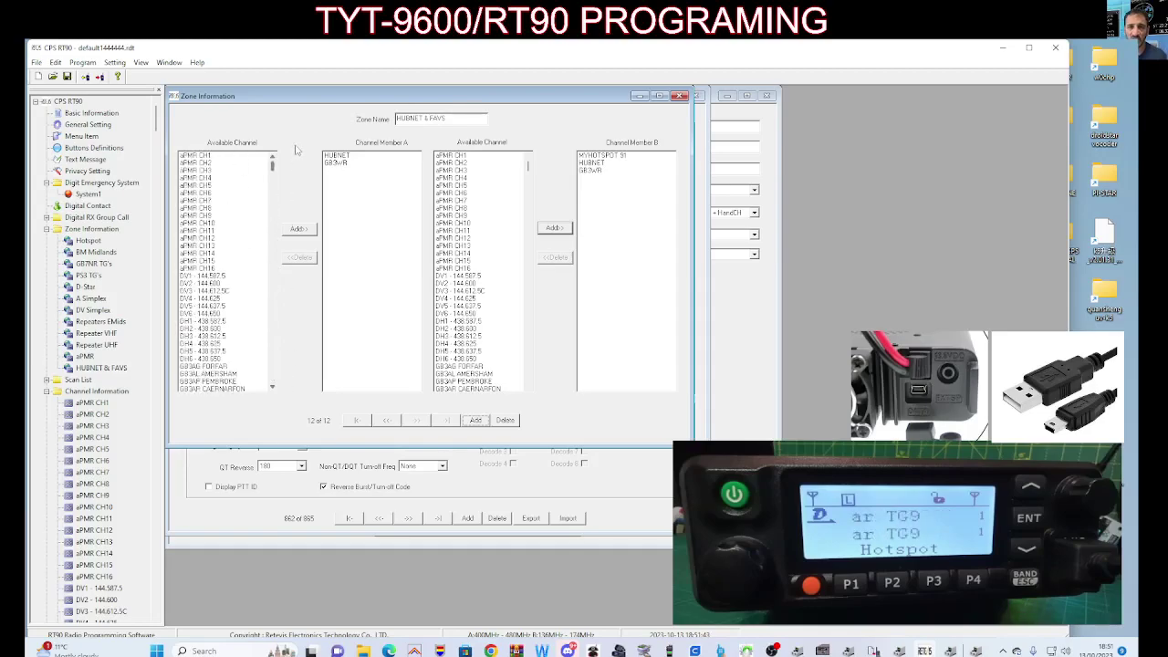
{"action": "left_click", "coordinate": [204, 382]}
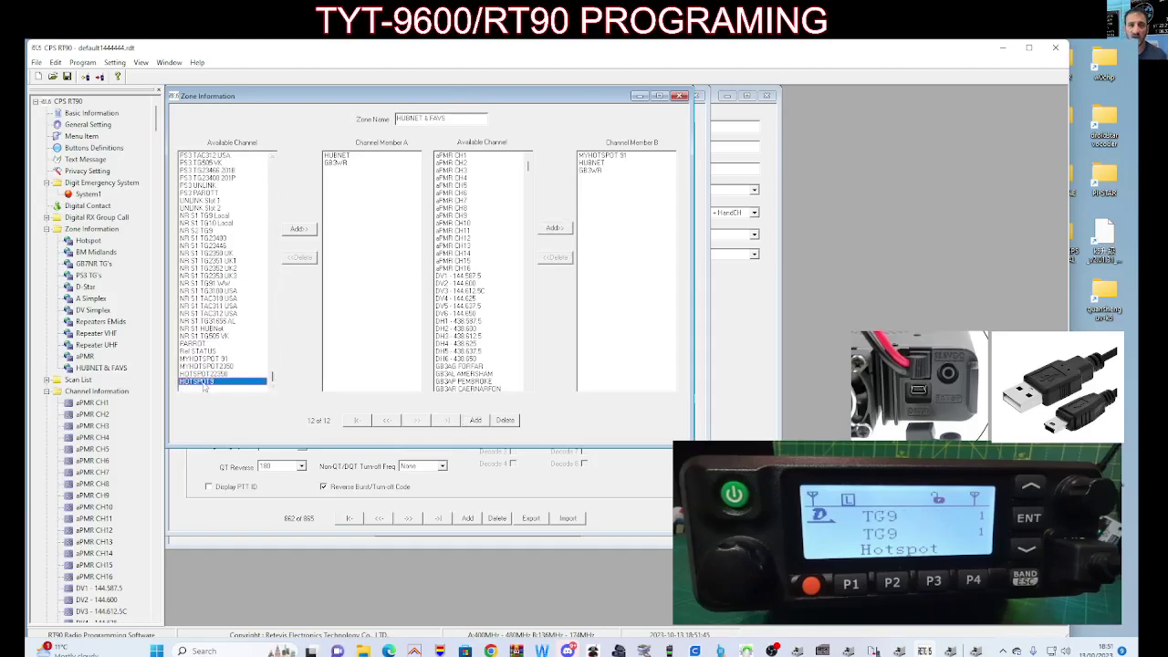
{"action": "left_click", "coordinate": [298, 228]}
{"action": "left_click_drag", "start_coordinate": [527, 171], "coordinate": [520, 392]}
{"action": "left_click", "coordinate": [467, 381]}
{"action": "left_click", "coordinate": [556, 229]}
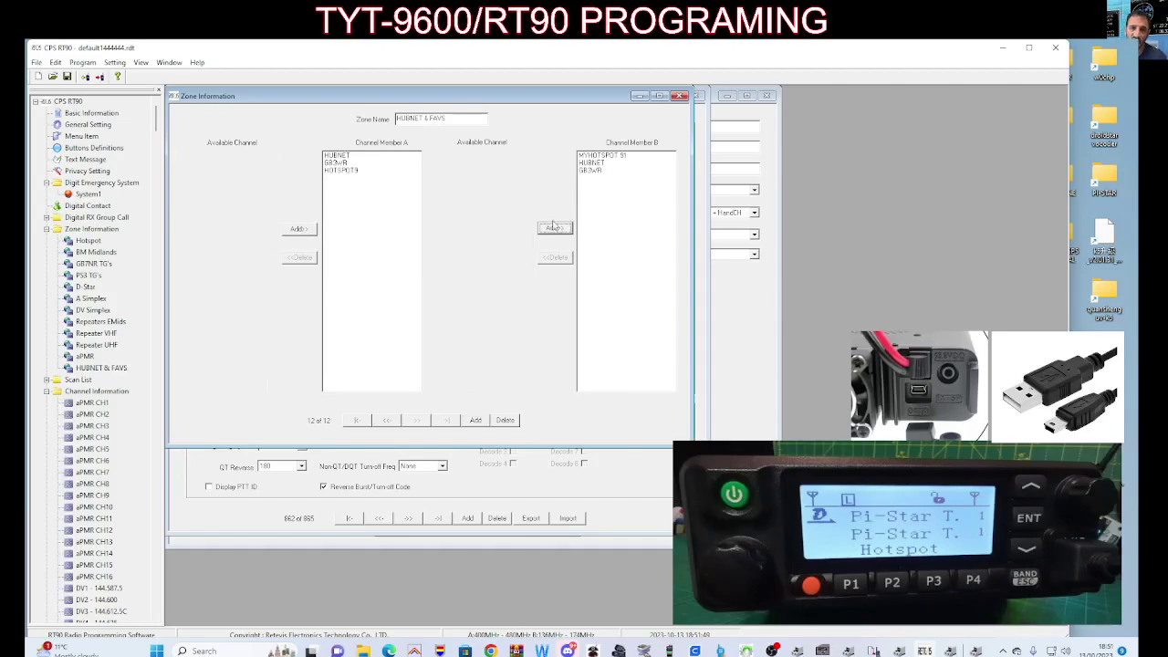
Write the codeplug to the radio via Program > Write data, confirming with OK.
{"action": "left_click", "coordinate": [83, 63]}
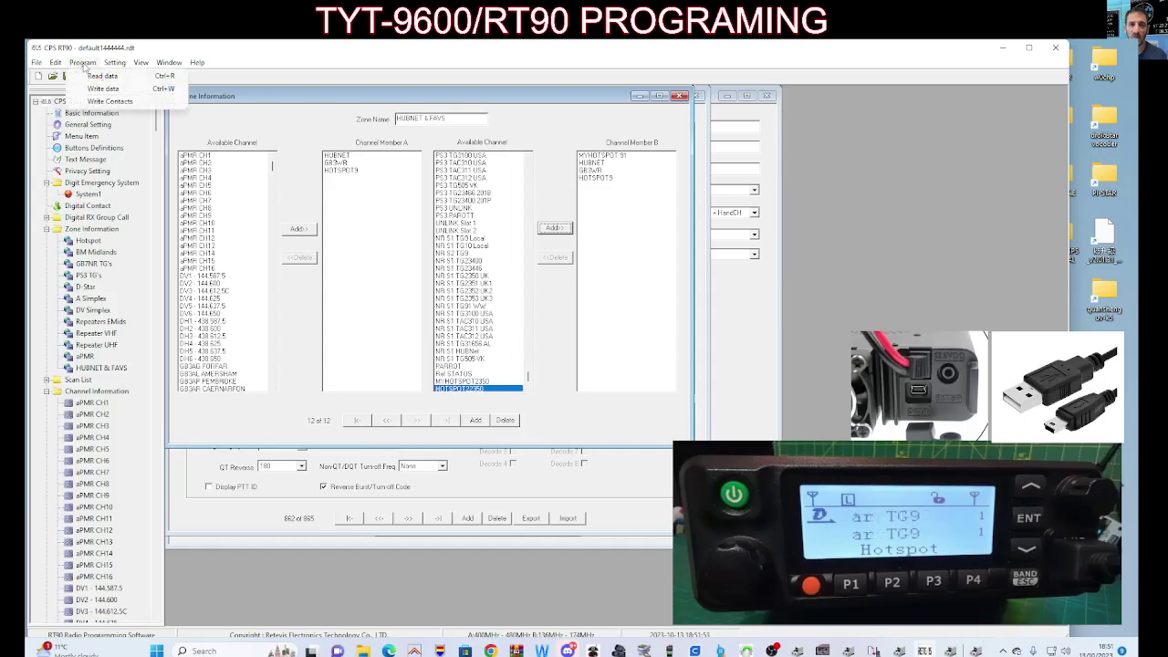
{"action": "left_click", "coordinate": [96, 88]}
{"action": "left_click", "coordinate": [513, 375]}
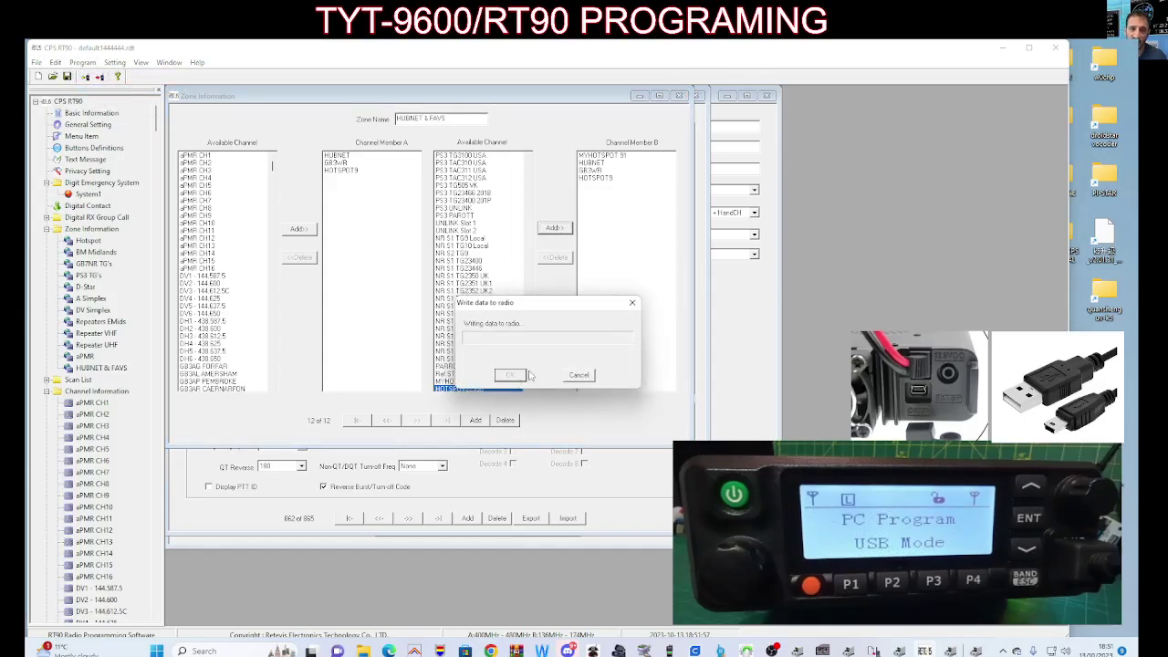